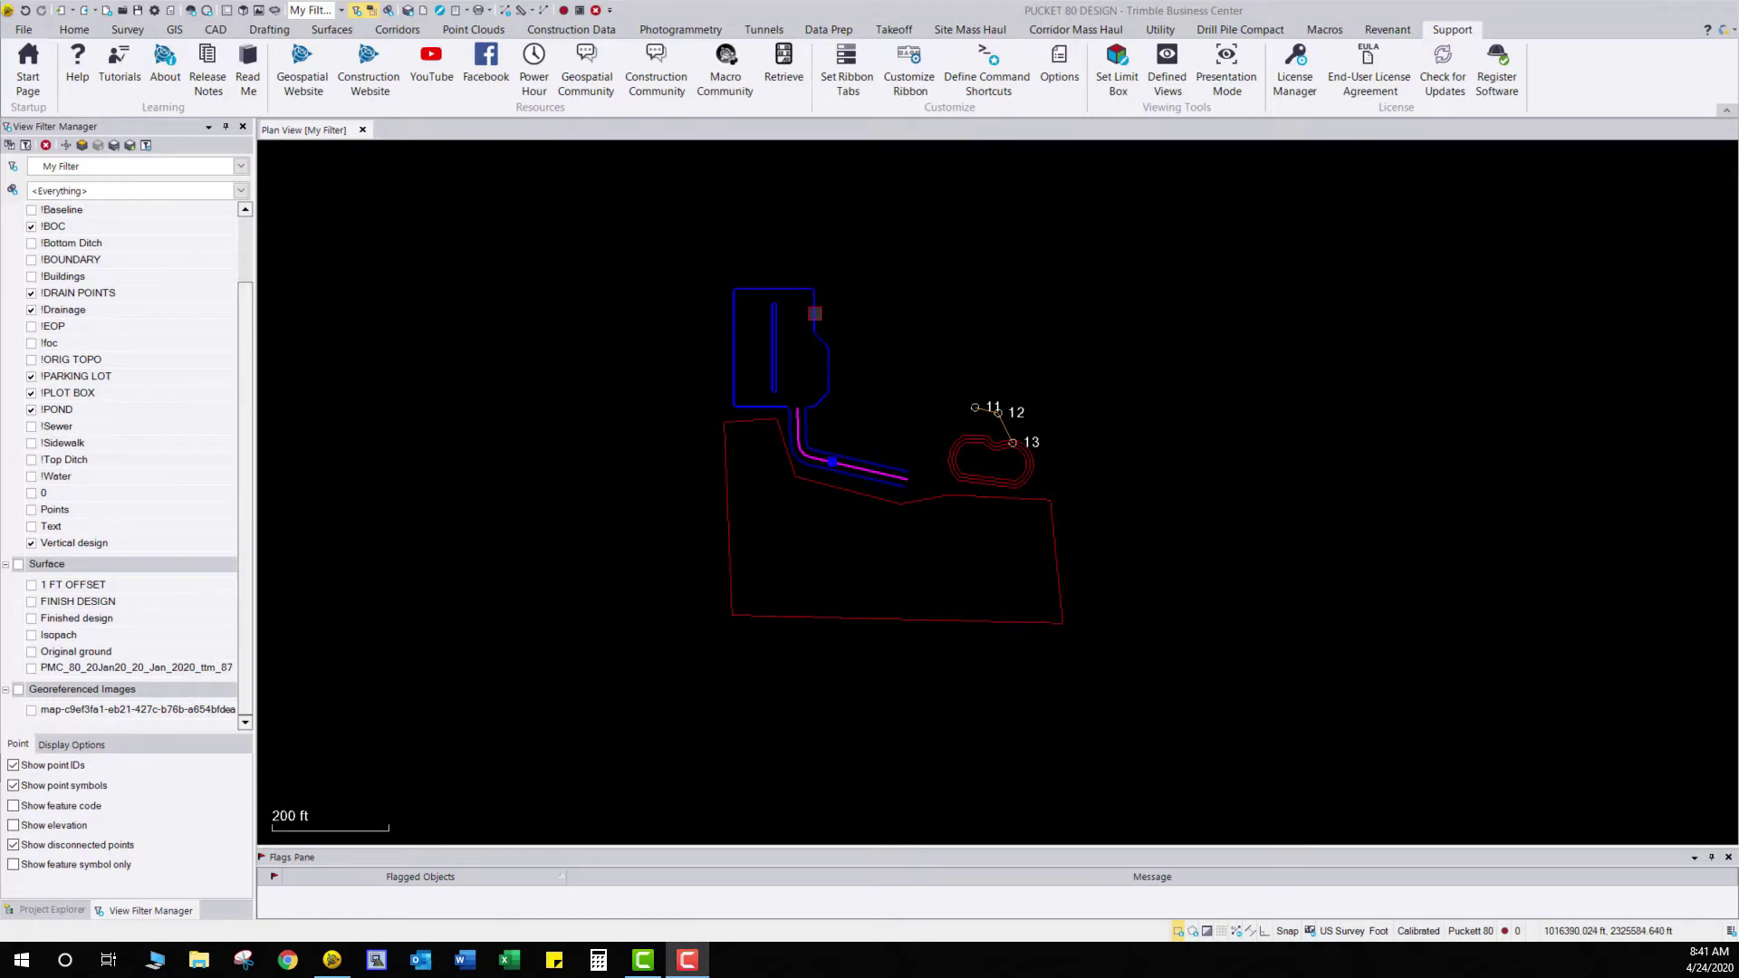
Bring the Business Center design window forward so its aerial background loads beneath the line work
mouse_move(814, 313)
click(1313, 936)
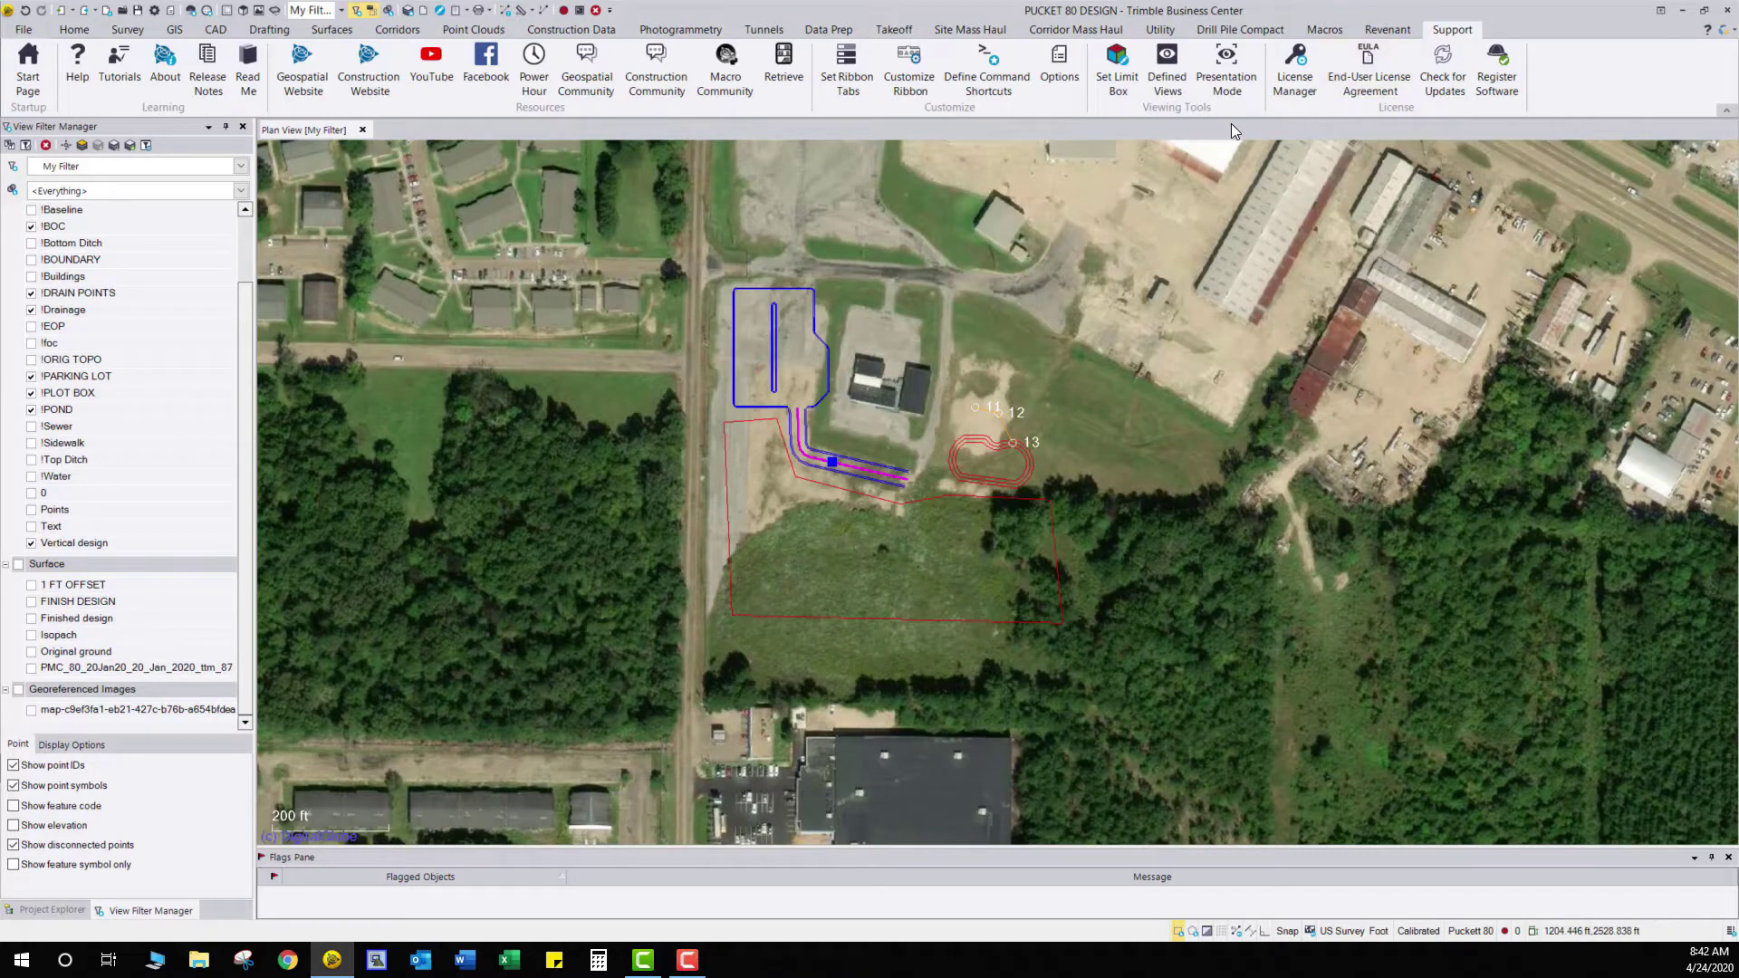
Open the command pane and enter the CREATE PLOT command name, correcting the typo
key(ctrl+q)
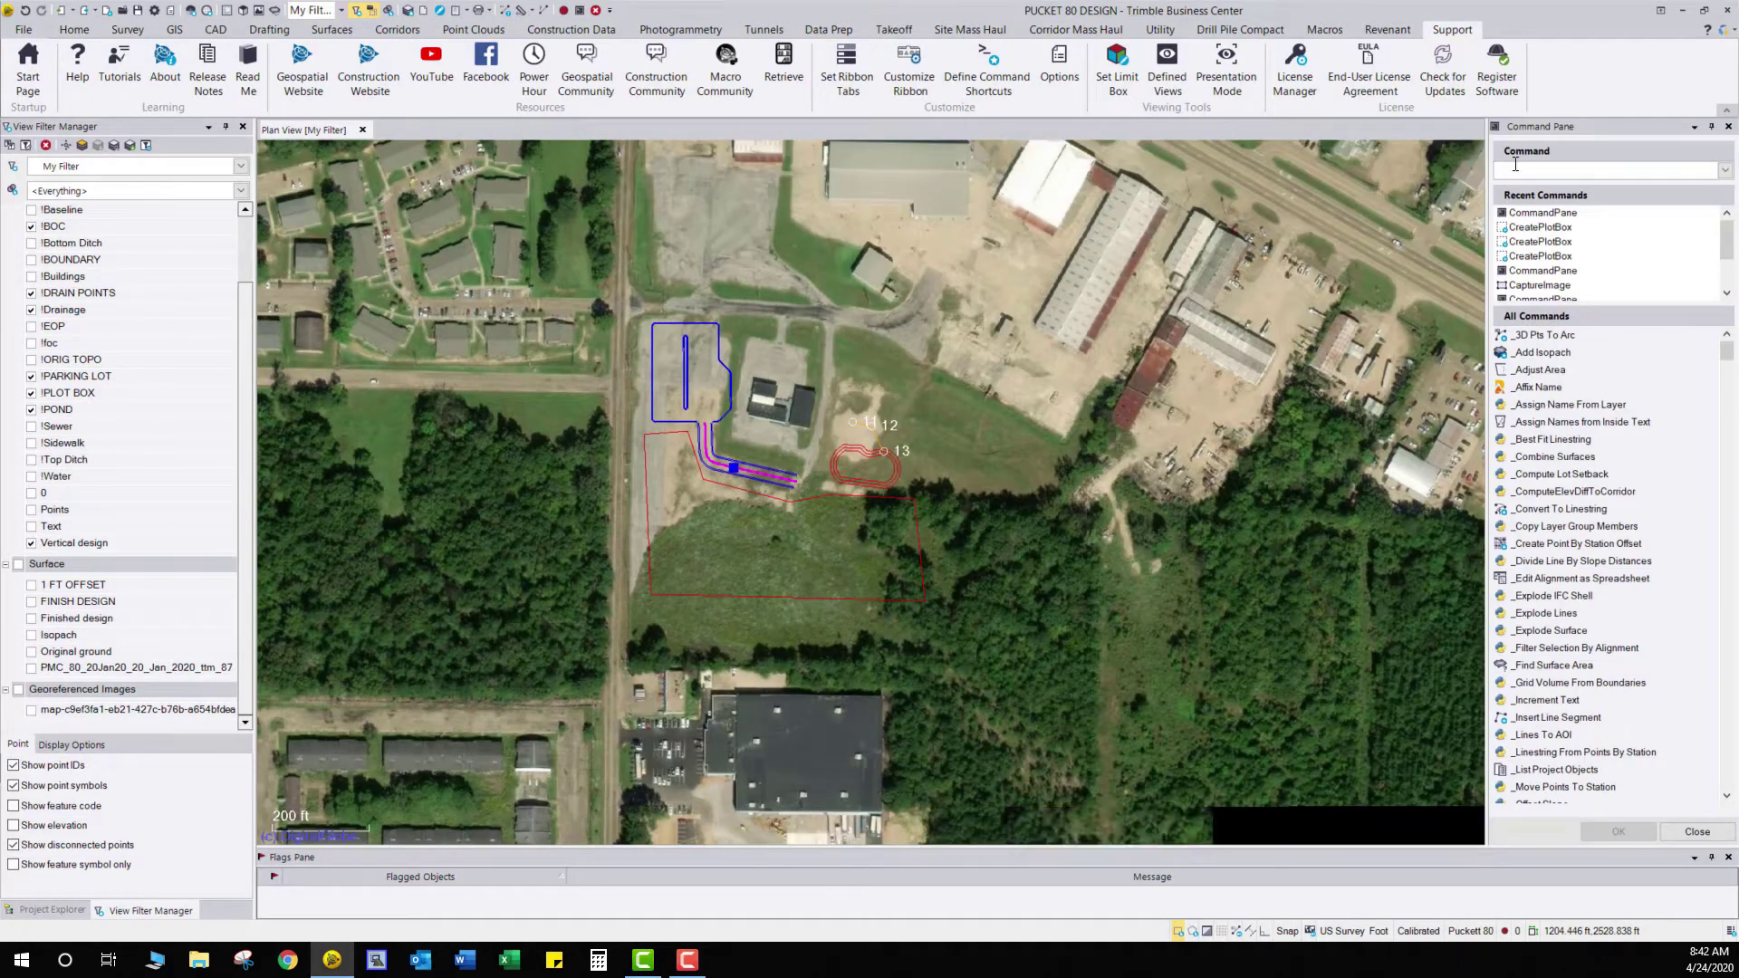
text(CRE)
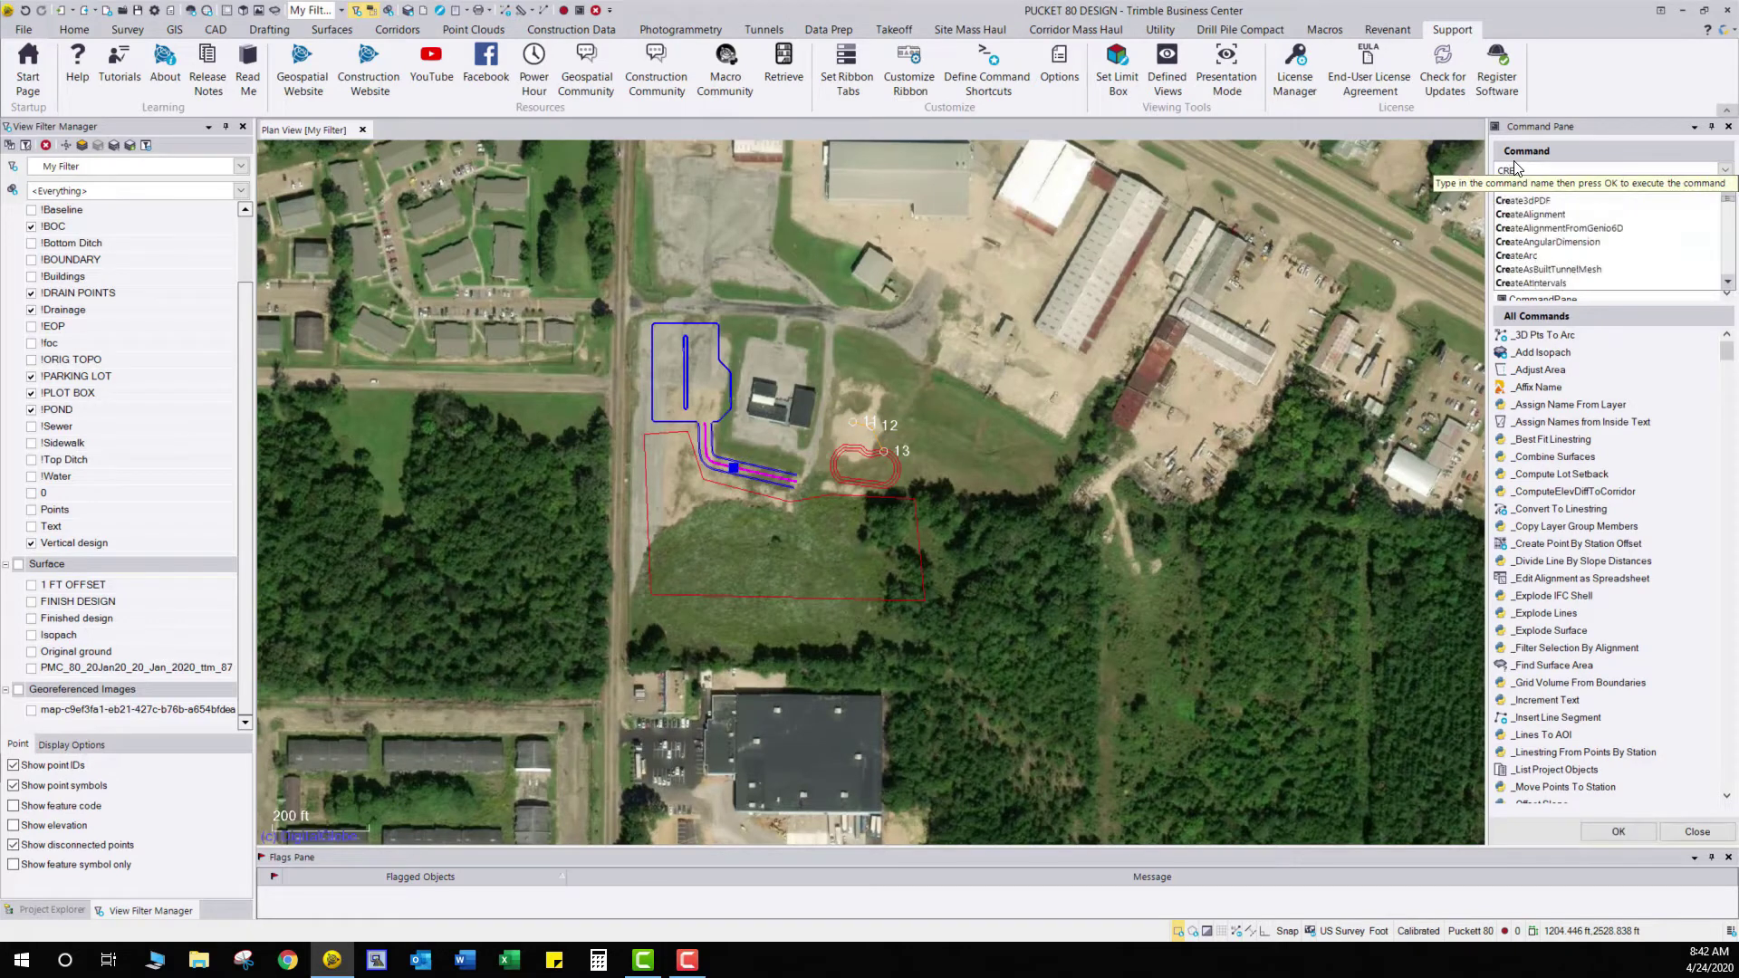
text(ATEPL)
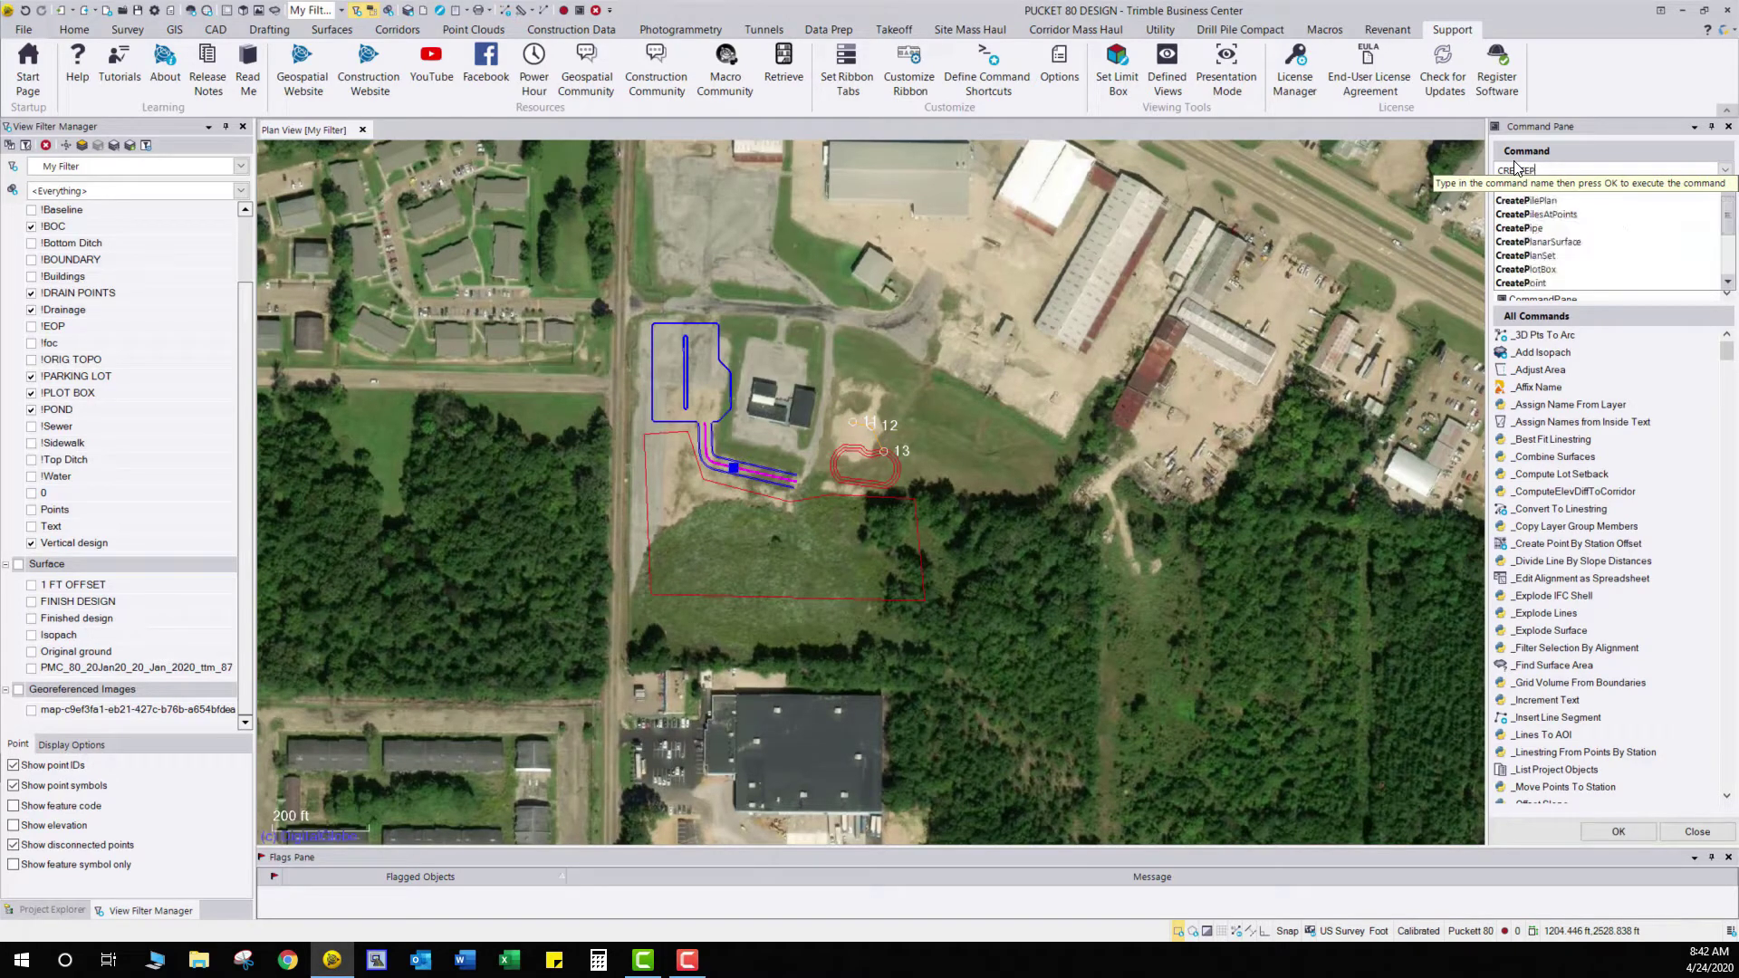
text(T)
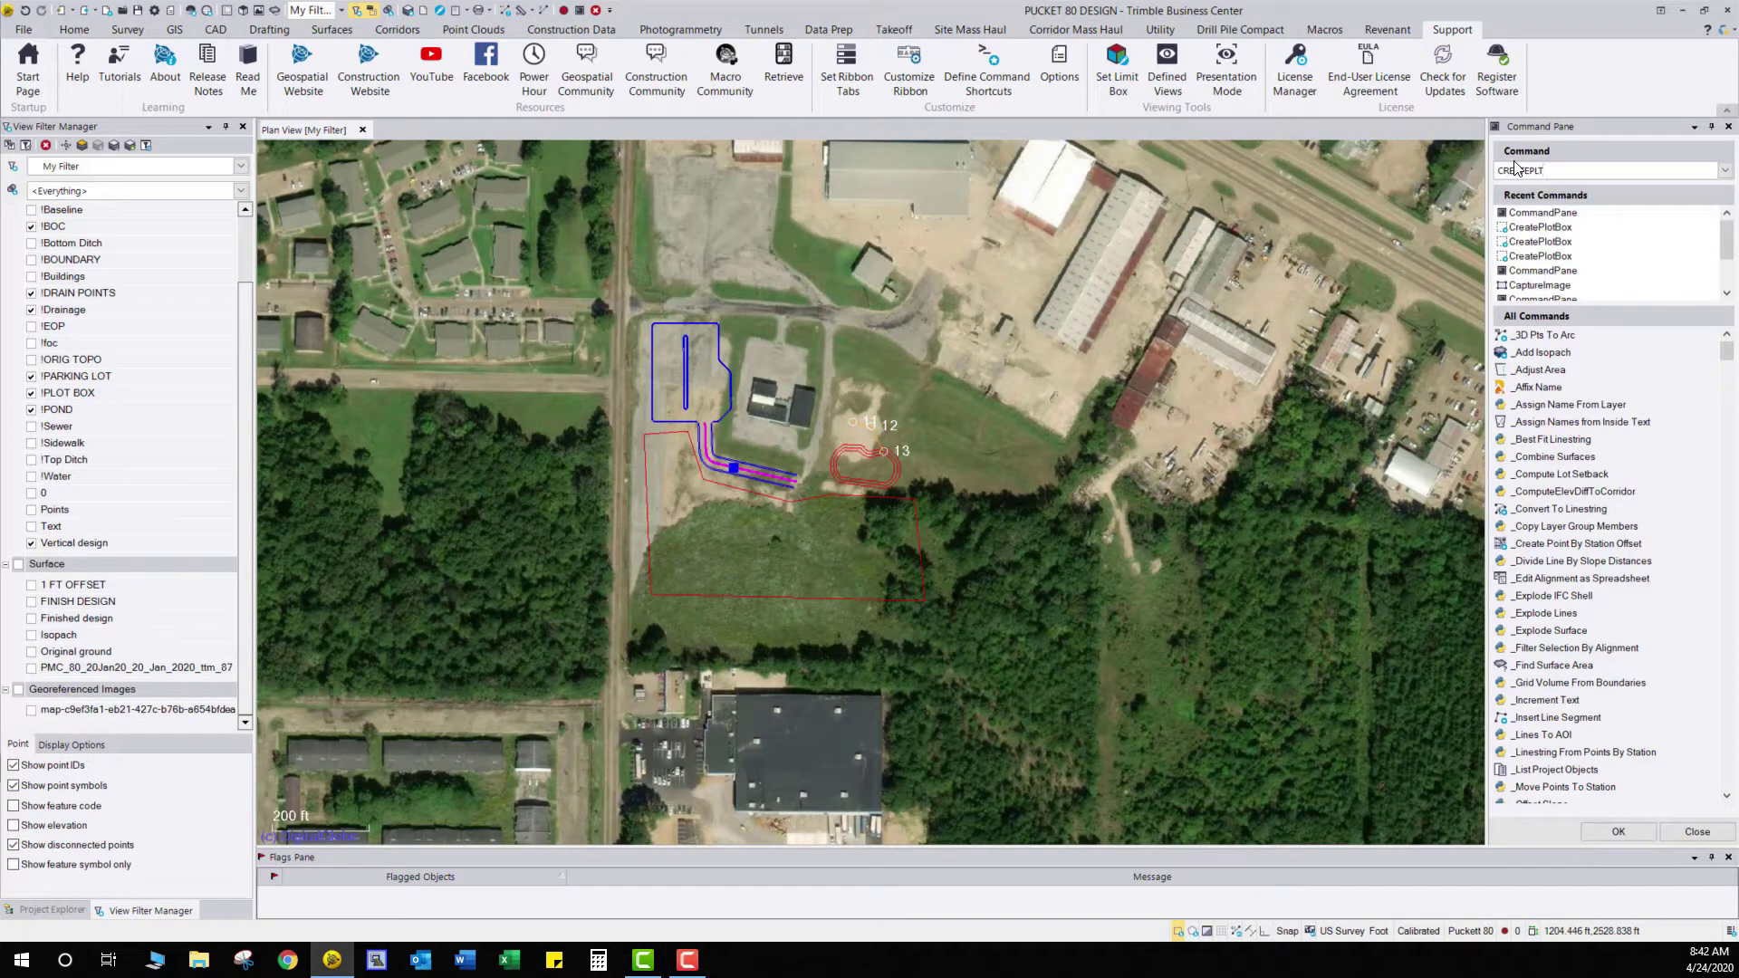
key(BackSpace)
key(BackSpace)
key(BackSpace)
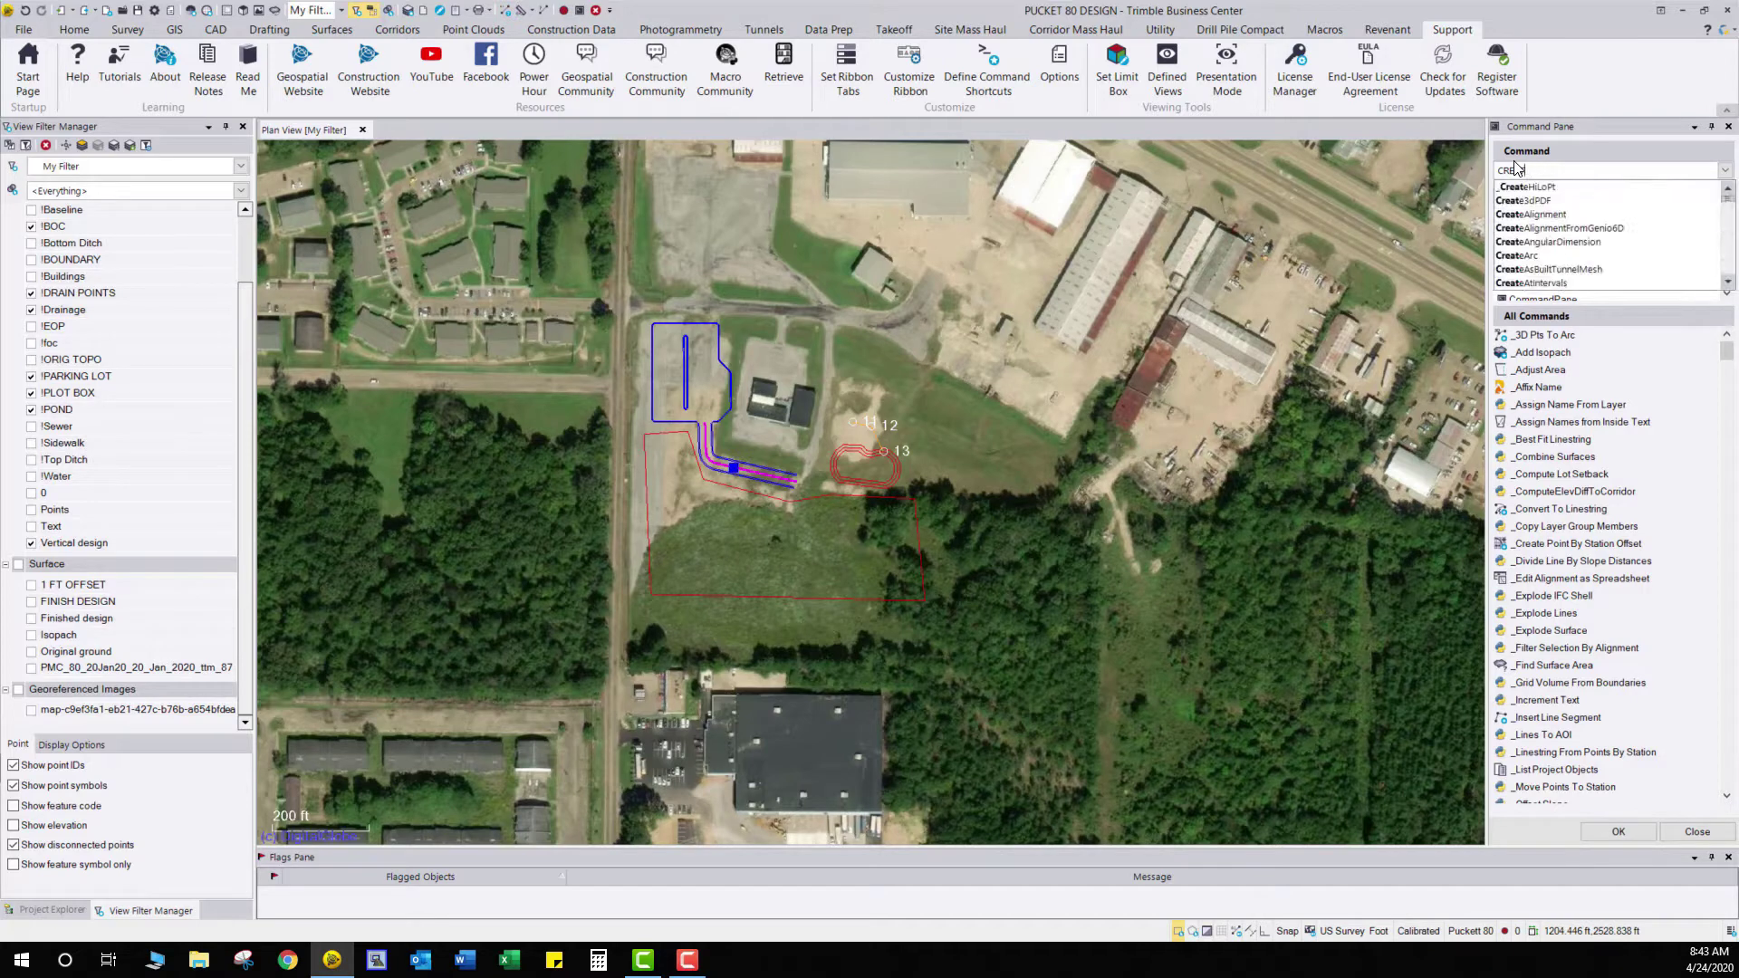
text(E PLOT)
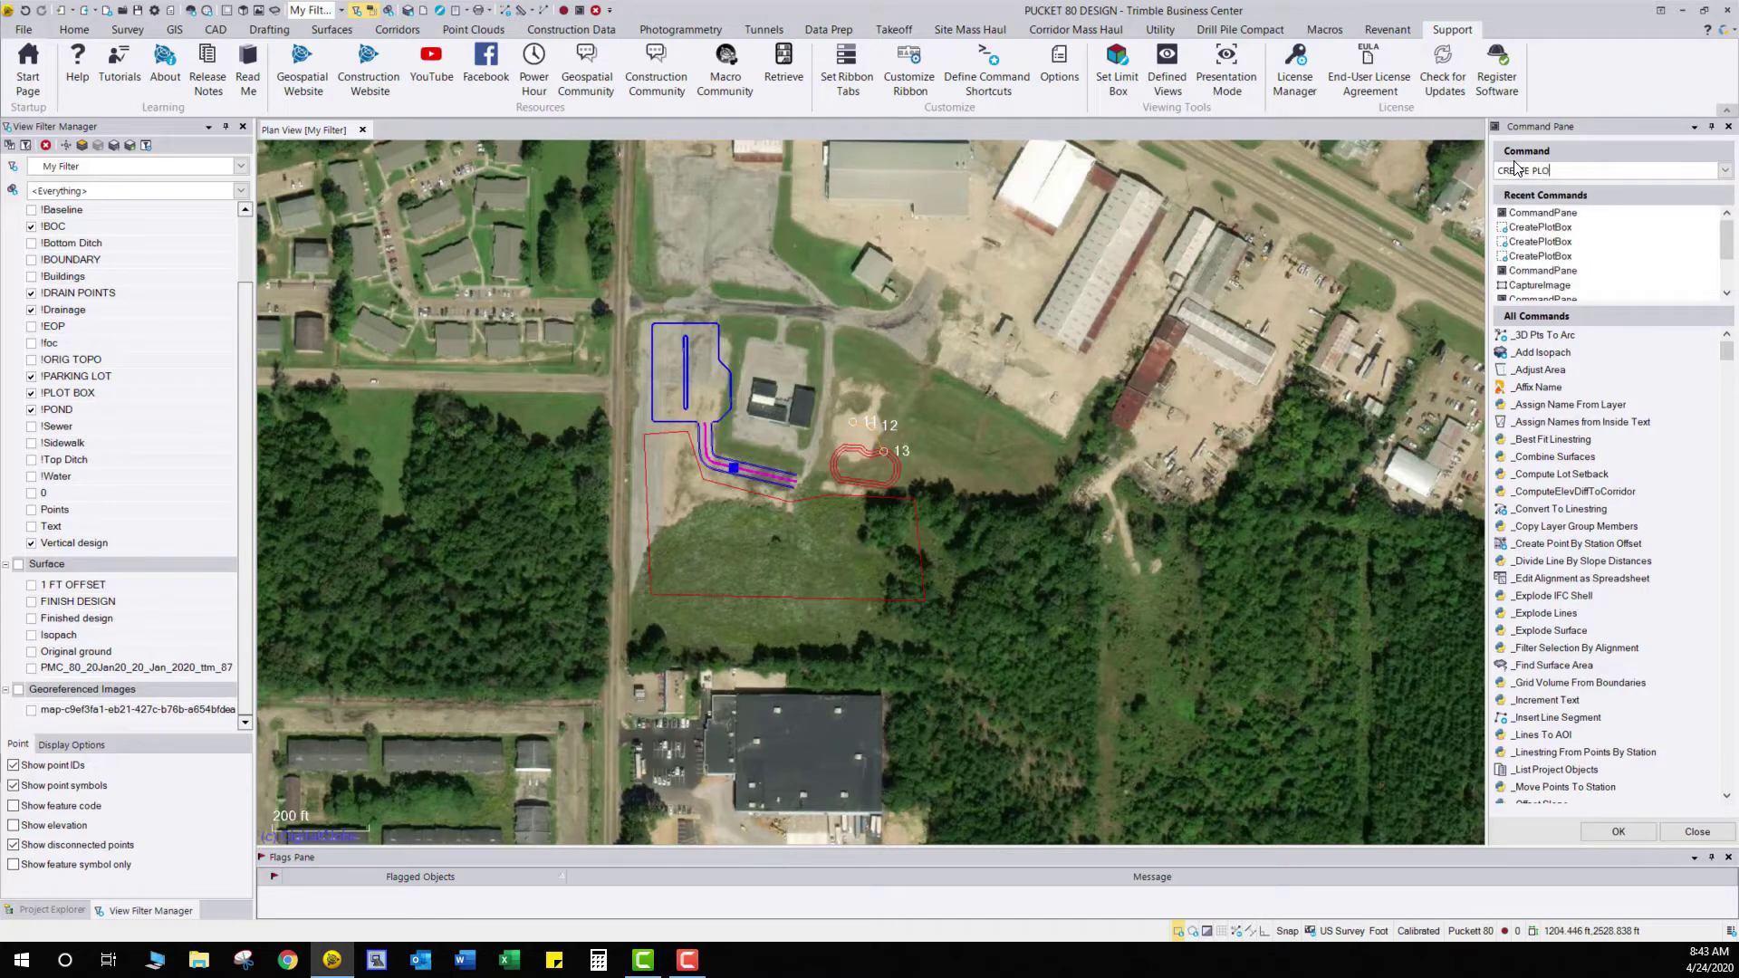
Create a Custom 15x15 inch plot box named TEST at scale 50, cornered below the design
double_click(1538, 228)
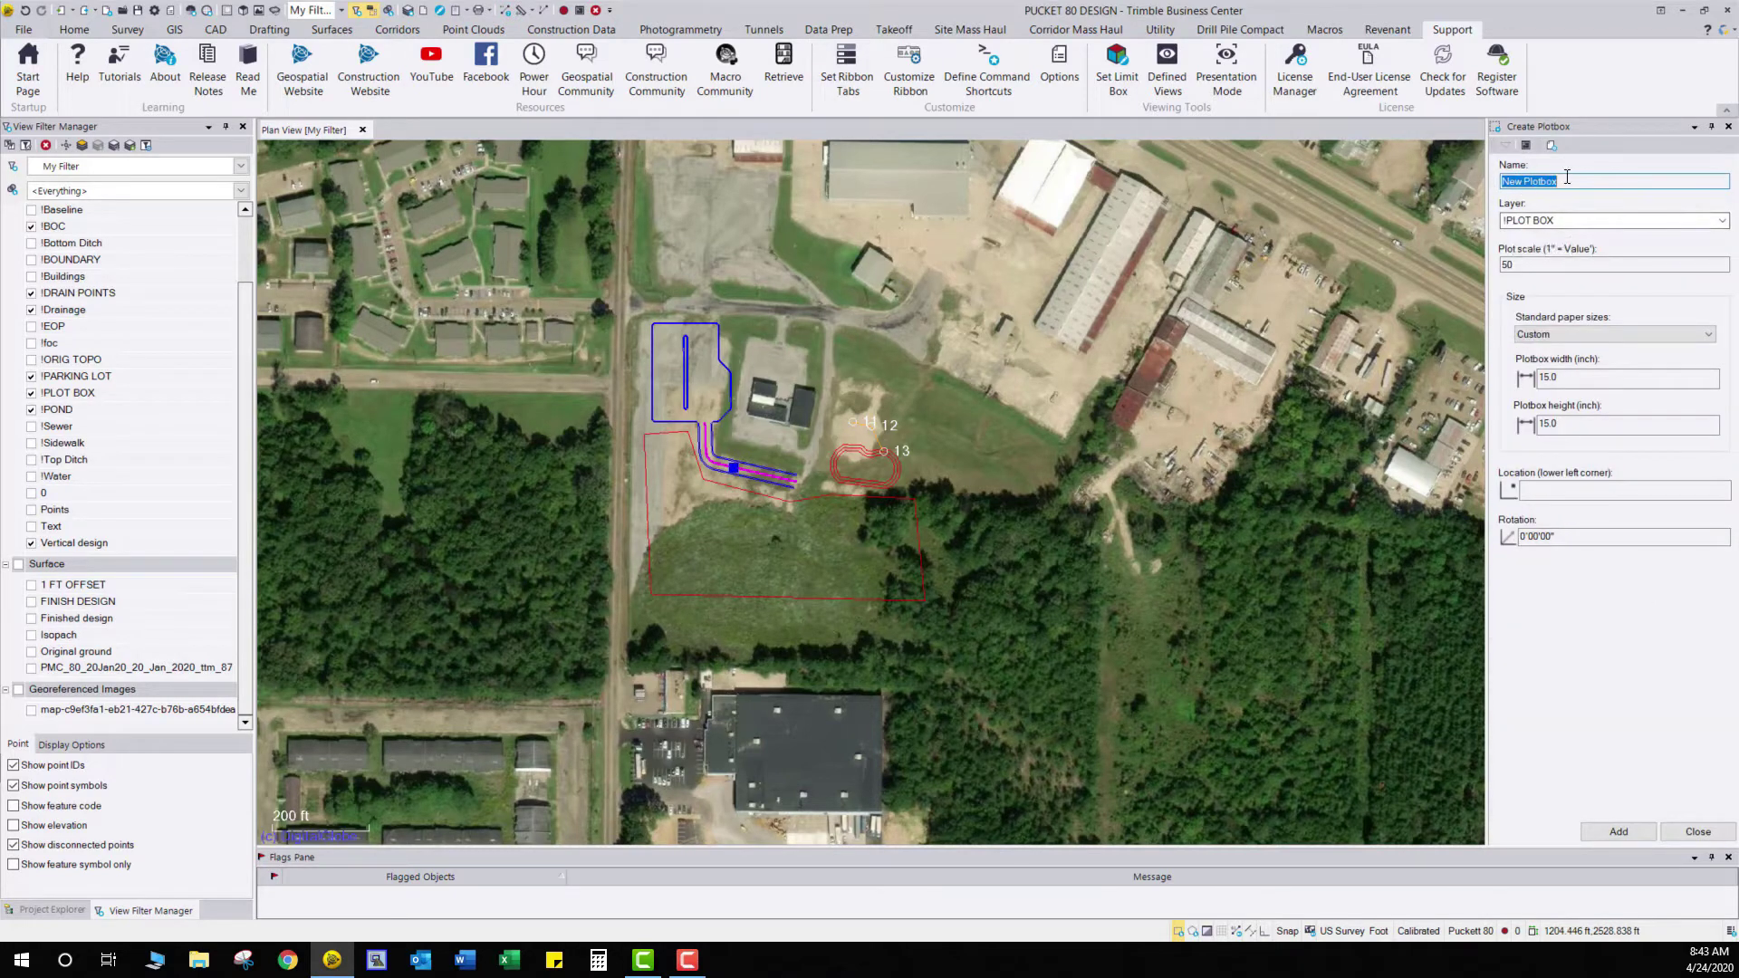
text(TEST)
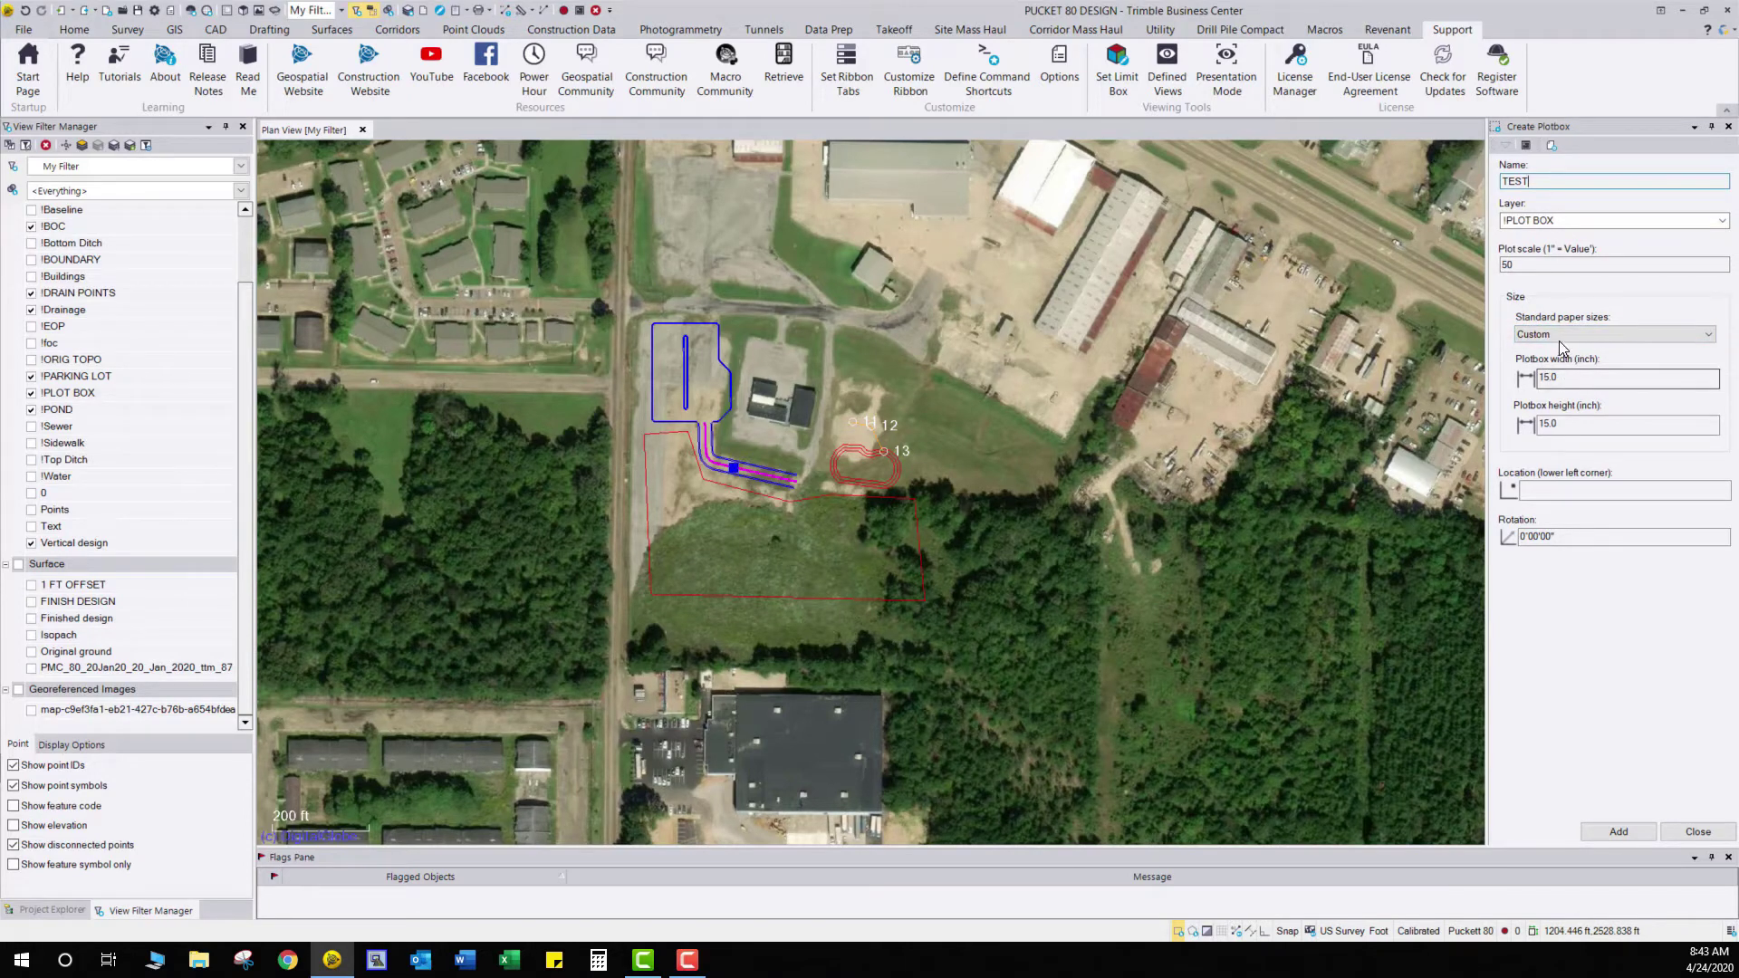
click(1710, 337)
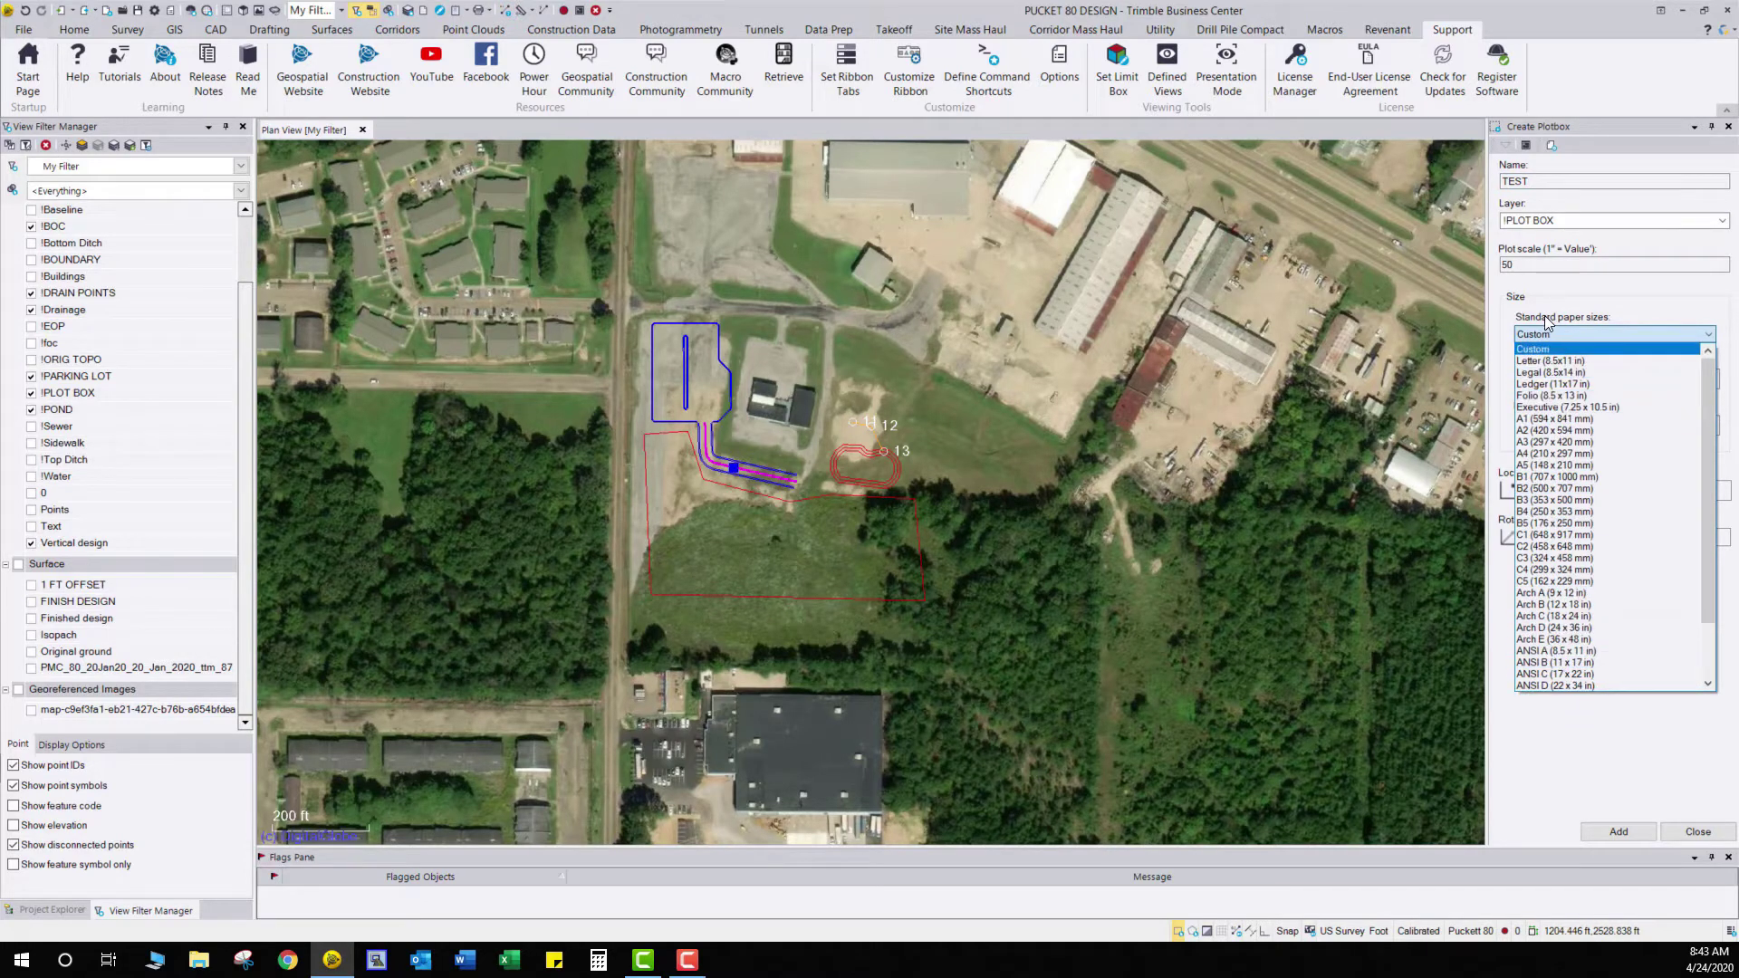
click(1711, 340)
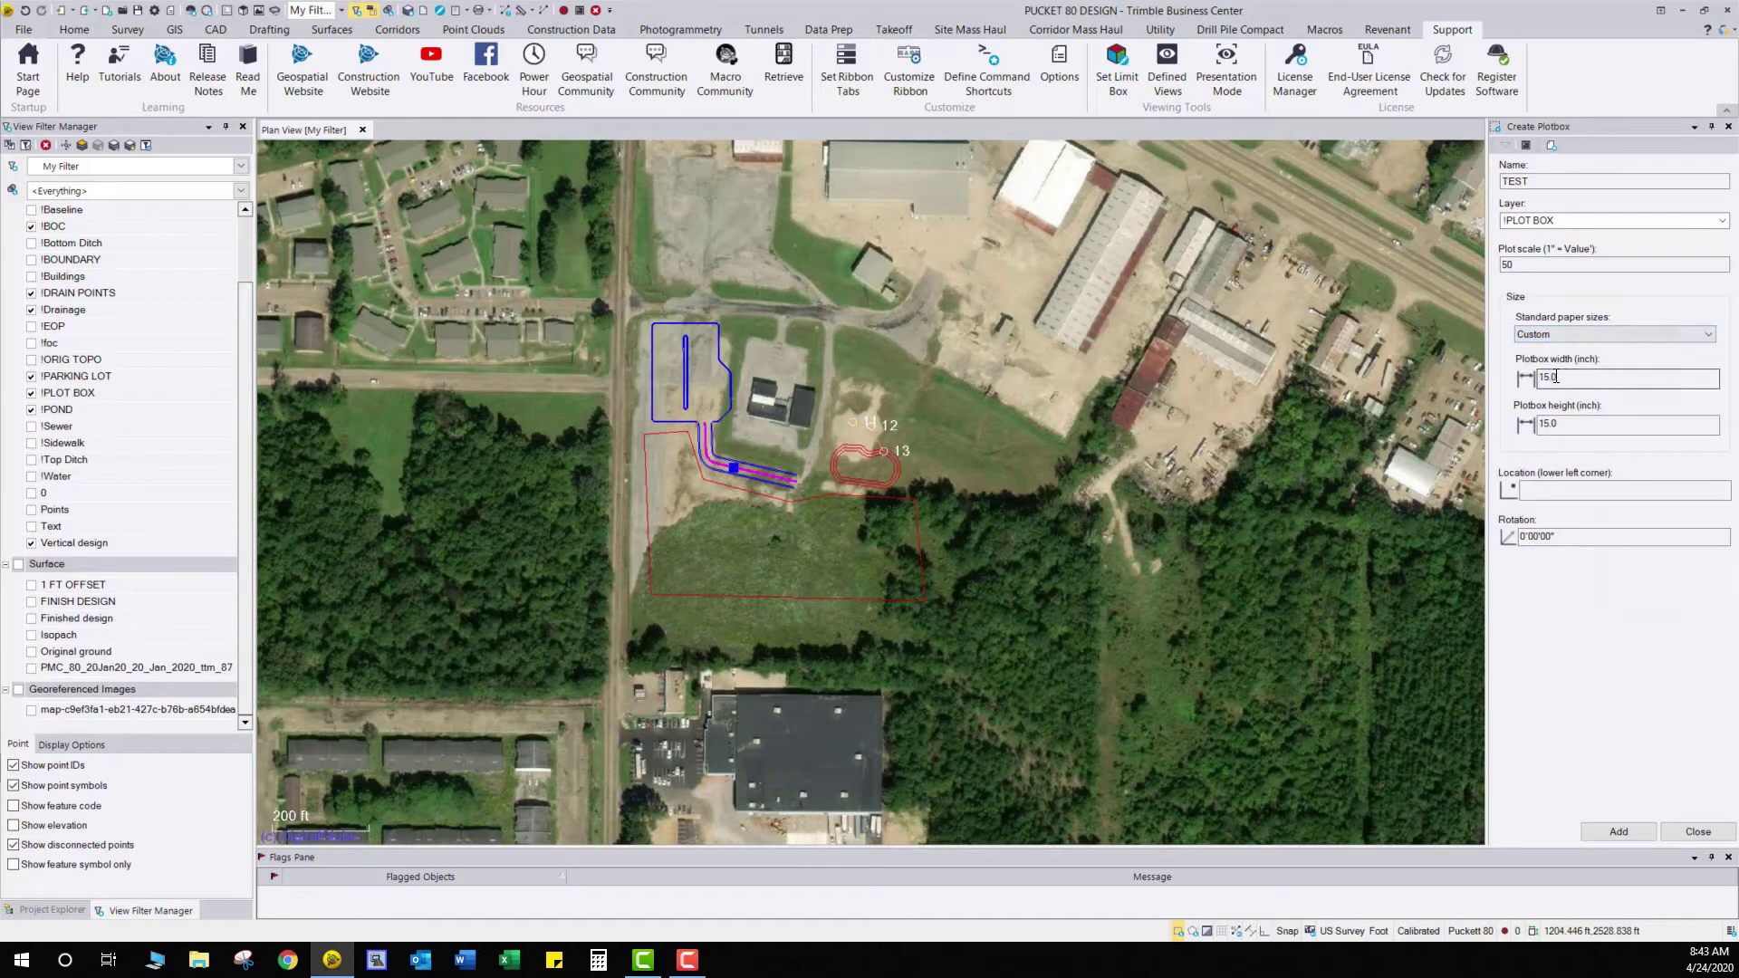
click(1546, 489)
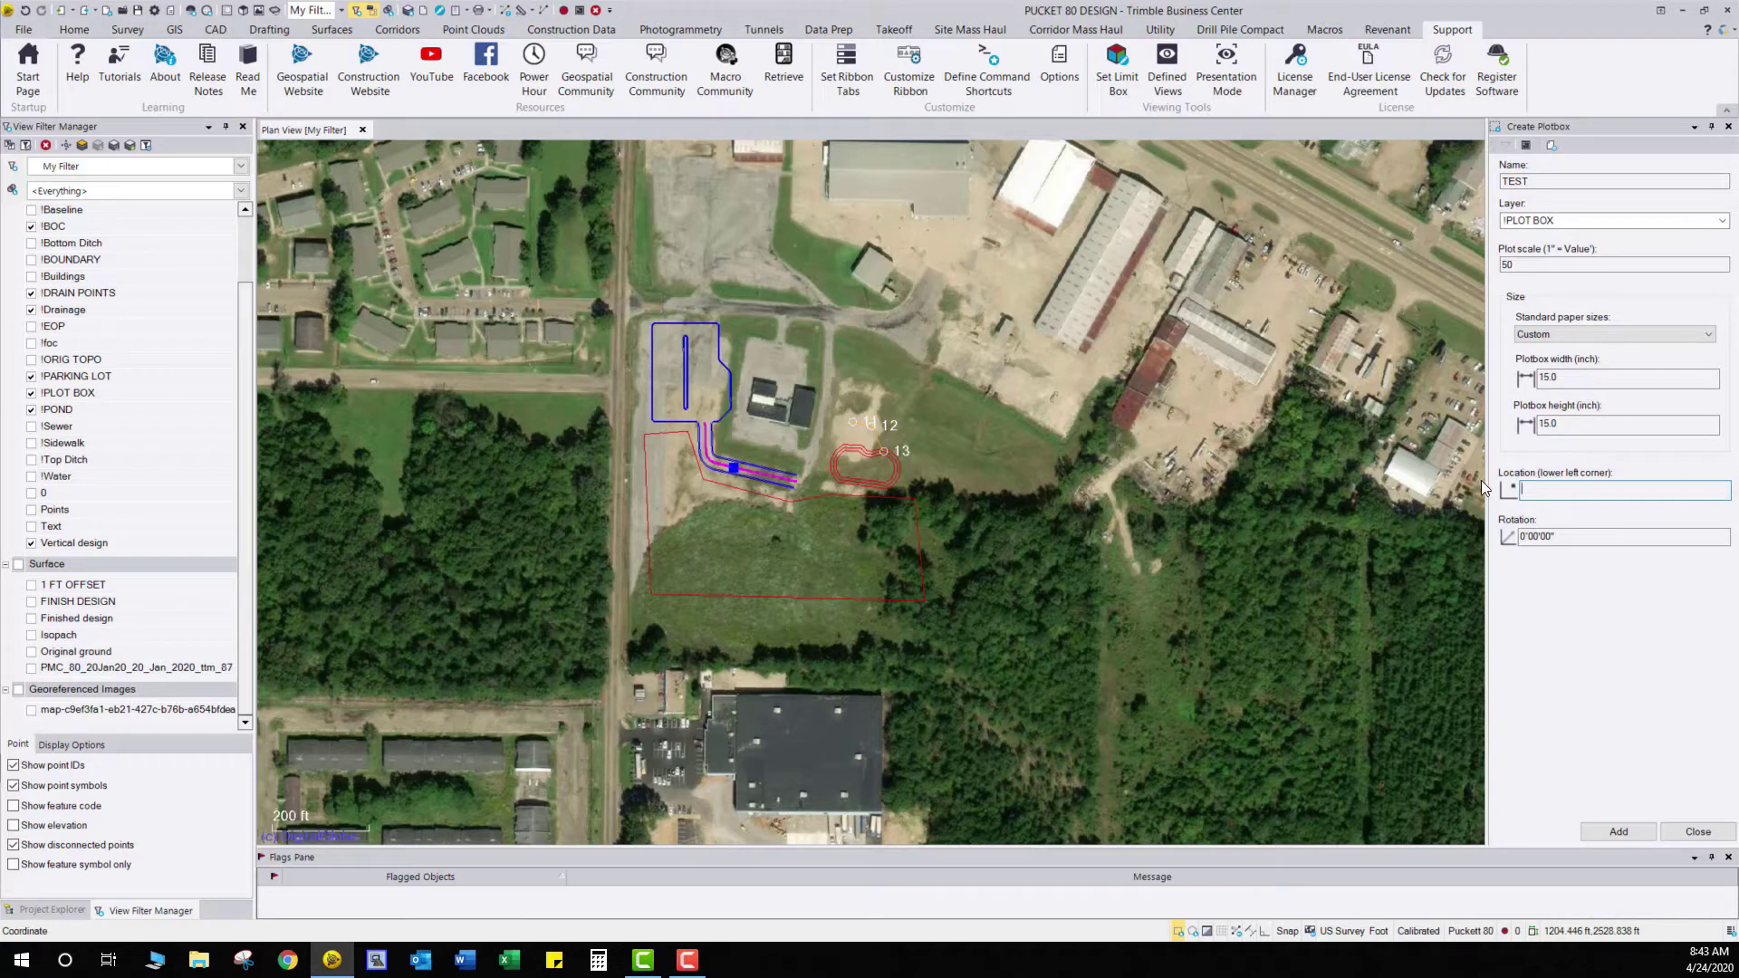
click(627, 622)
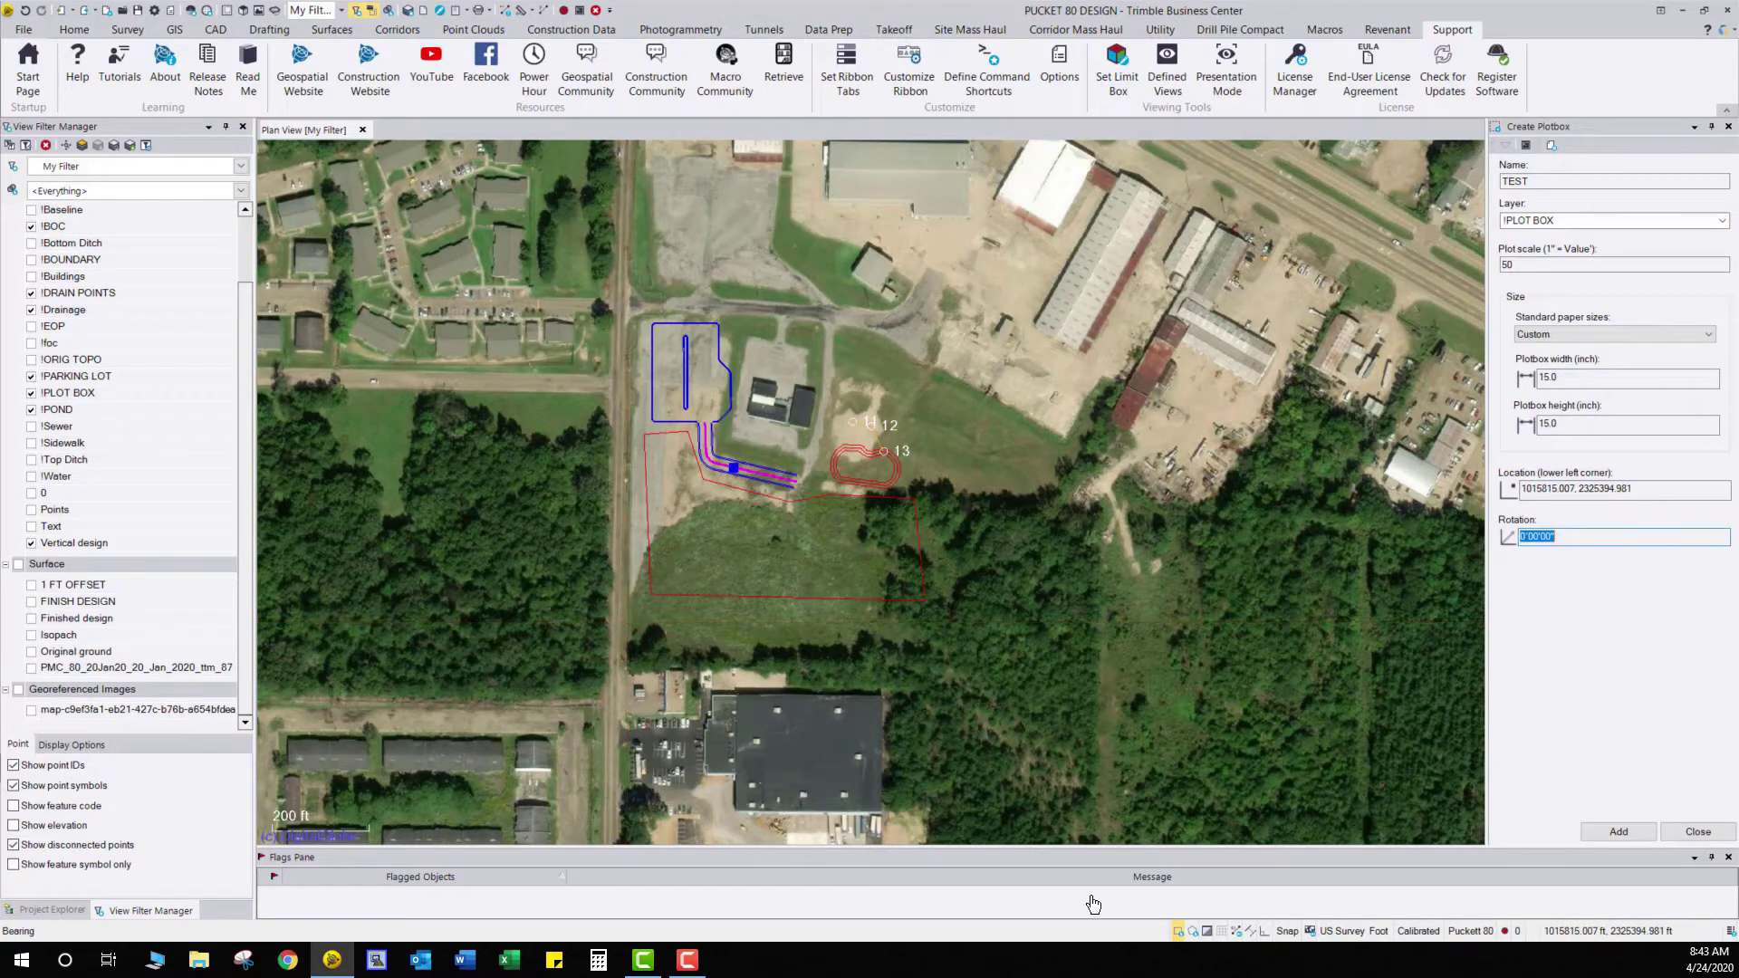
click(1619, 834)
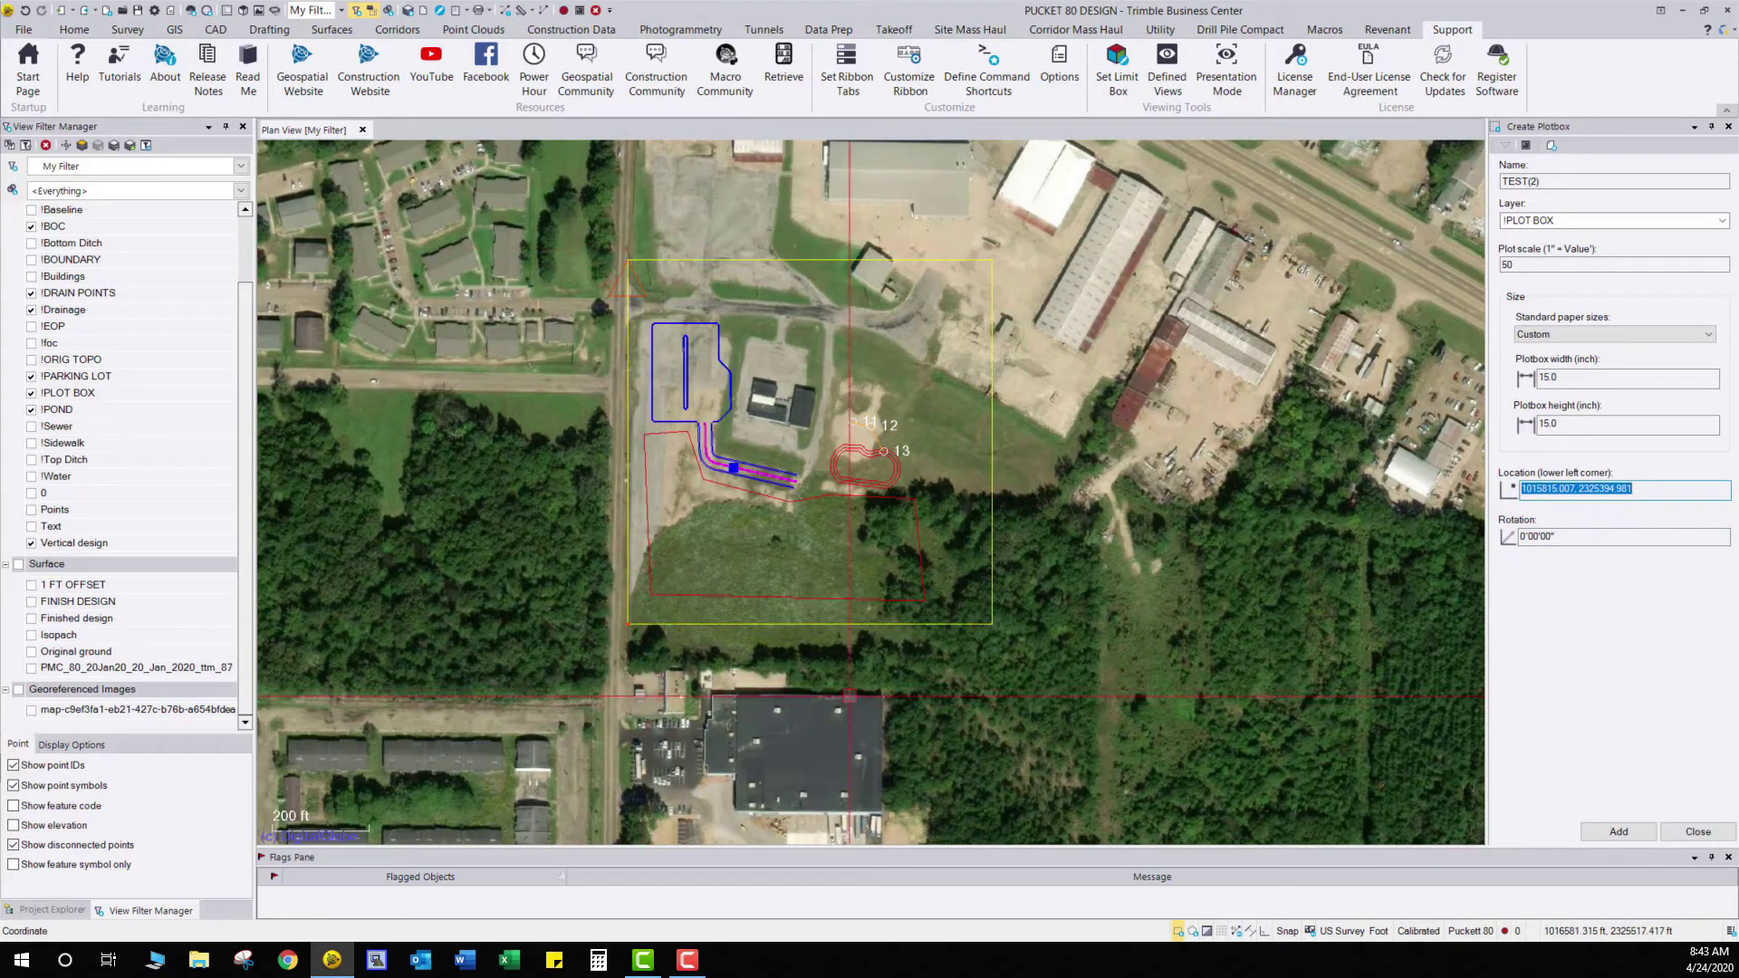
click(1696, 833)
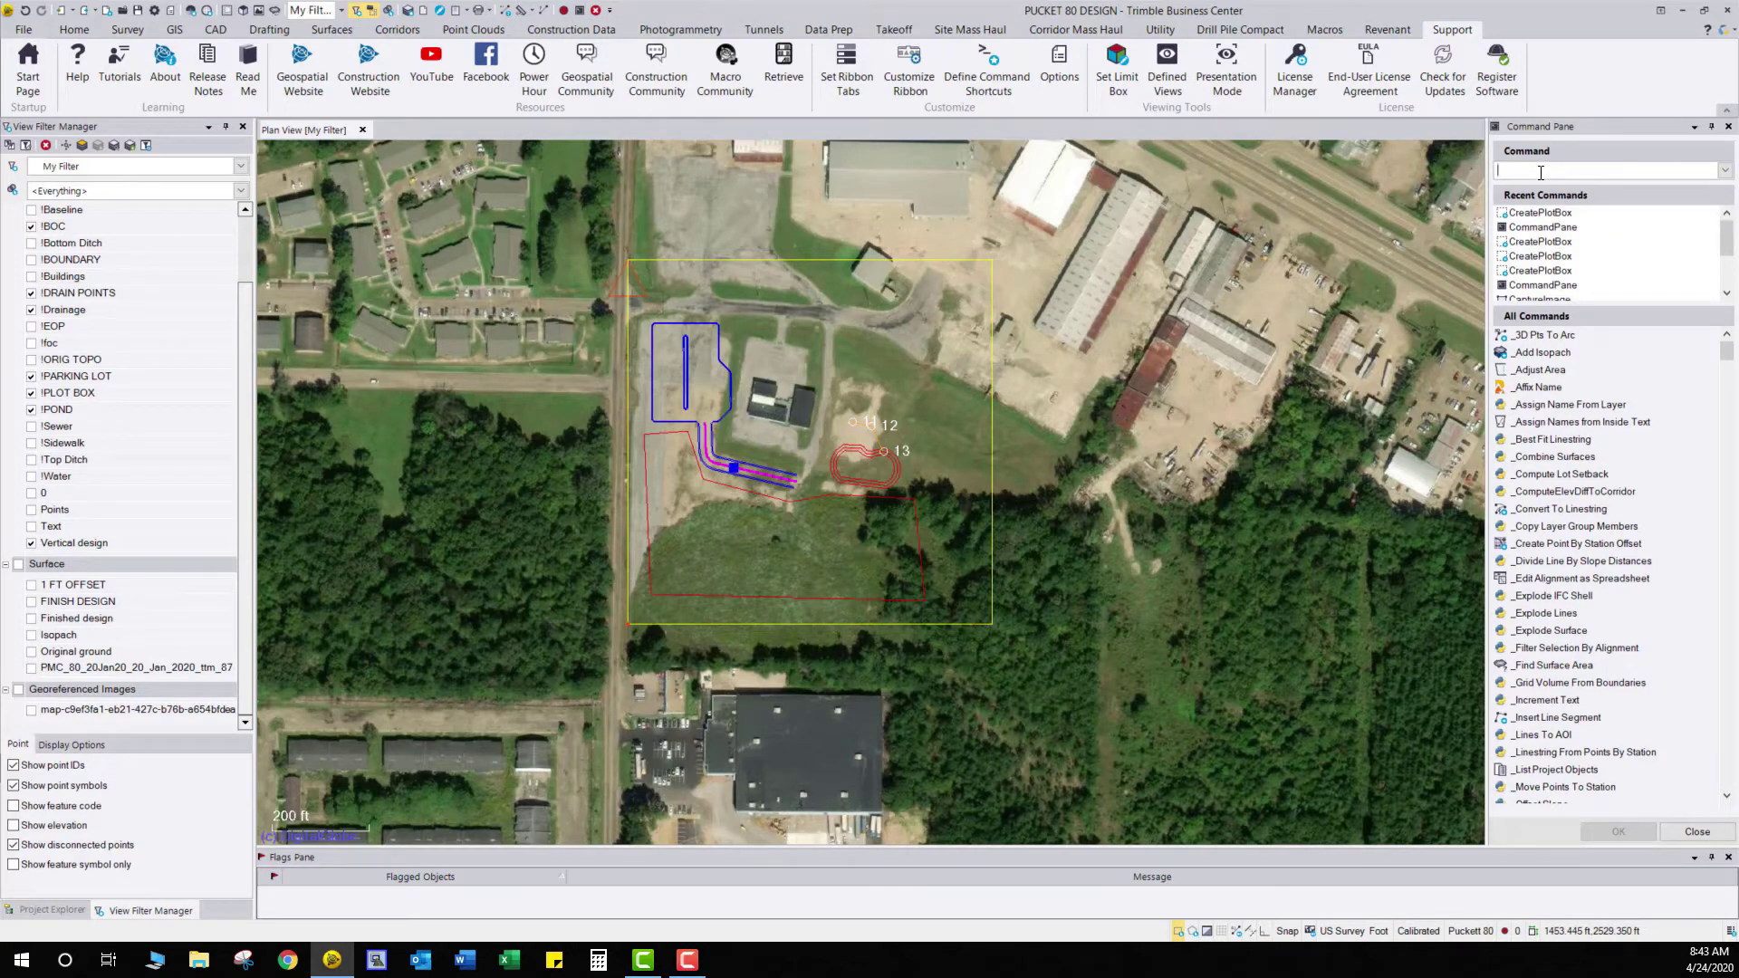
Start CaptureImage and set the output file to TEST.jpg on the Desktop
click(1540, 172)
text(IMAGE)
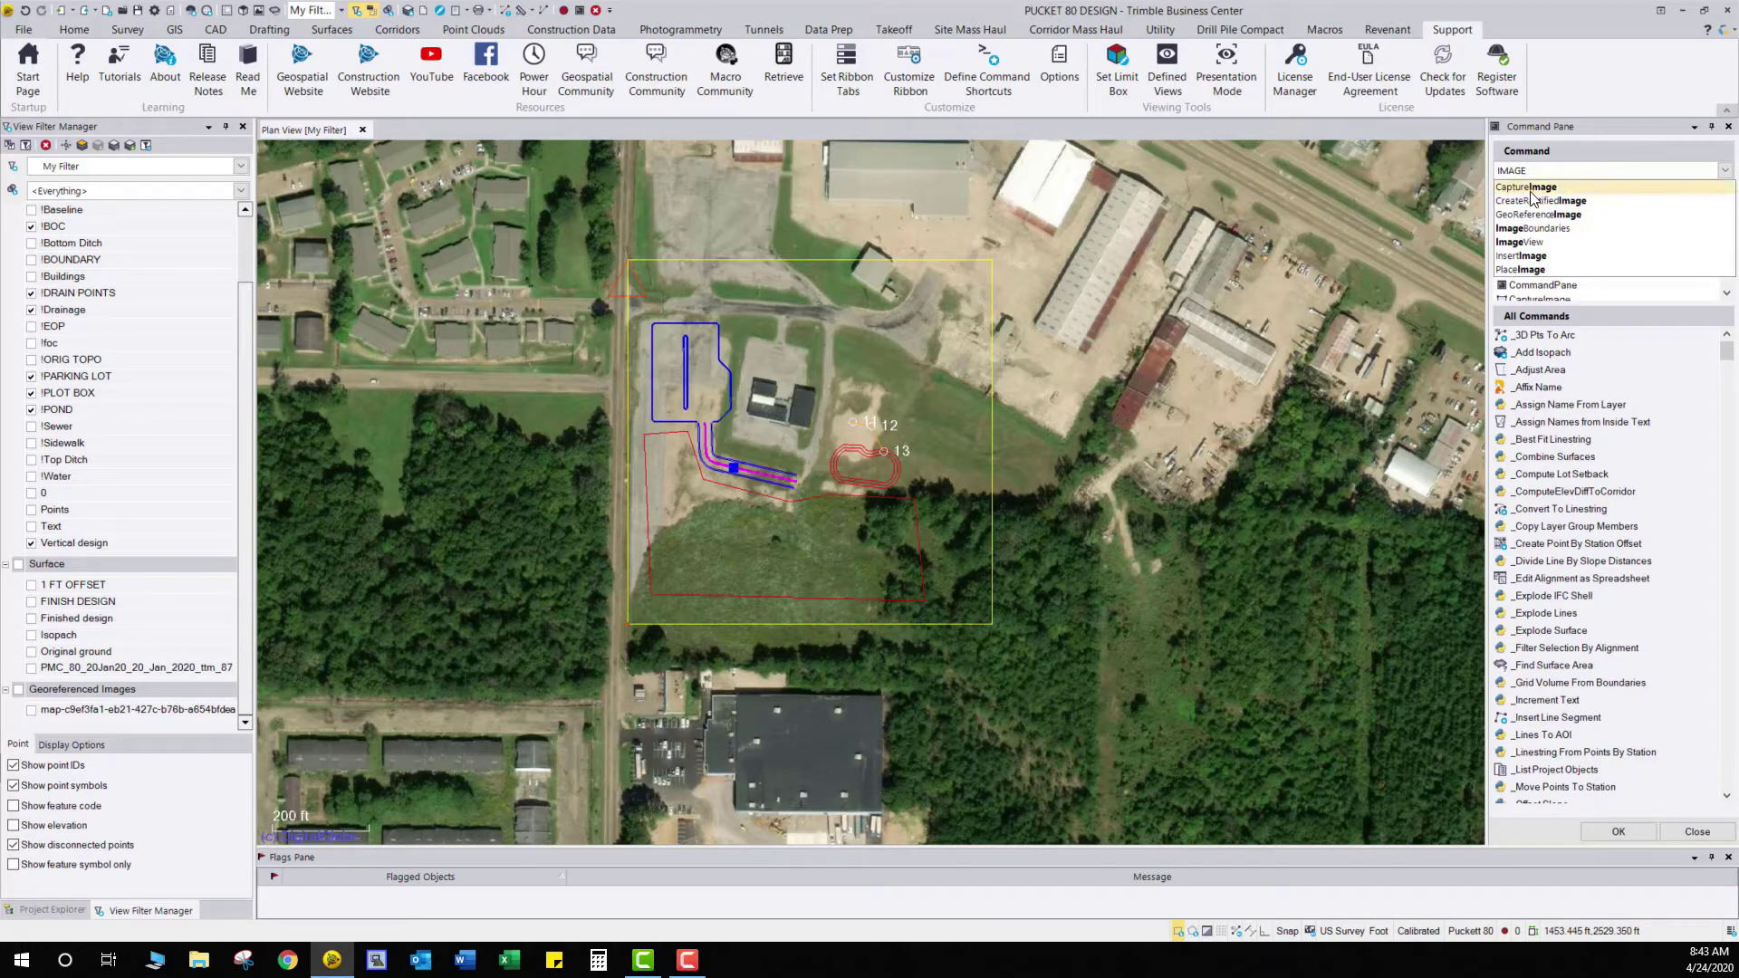
click(1537, 188)
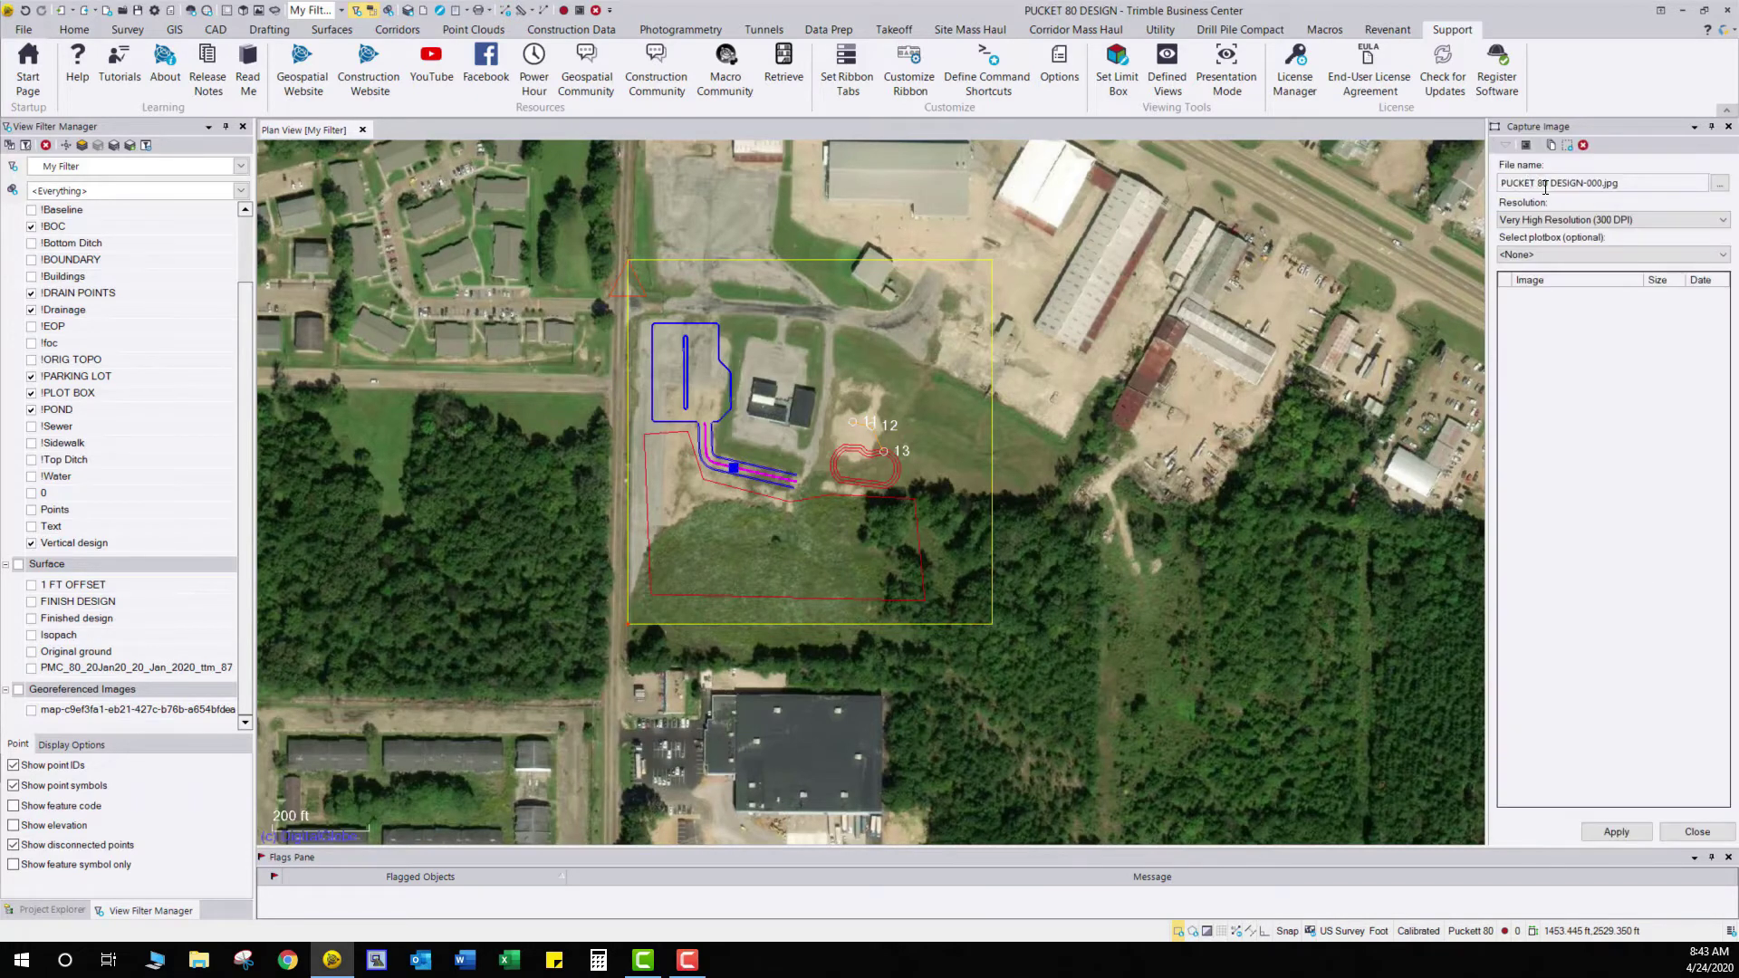
click(1720, 183)
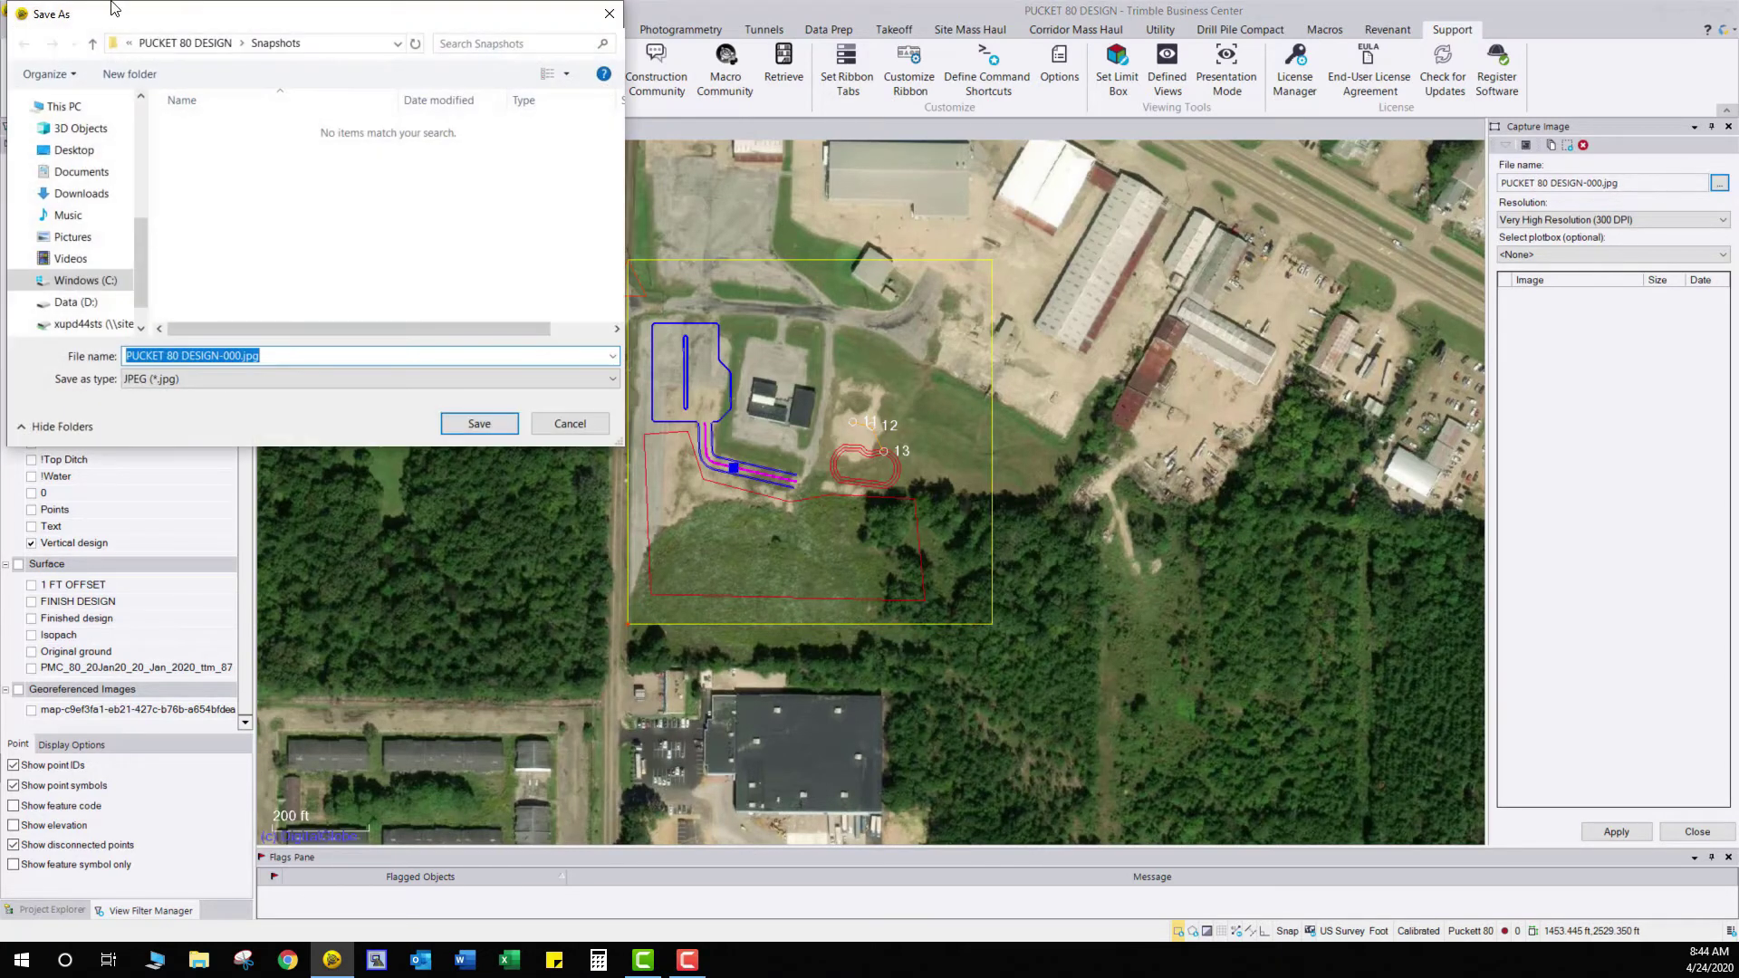
click(73, 149)
click(244, 358)
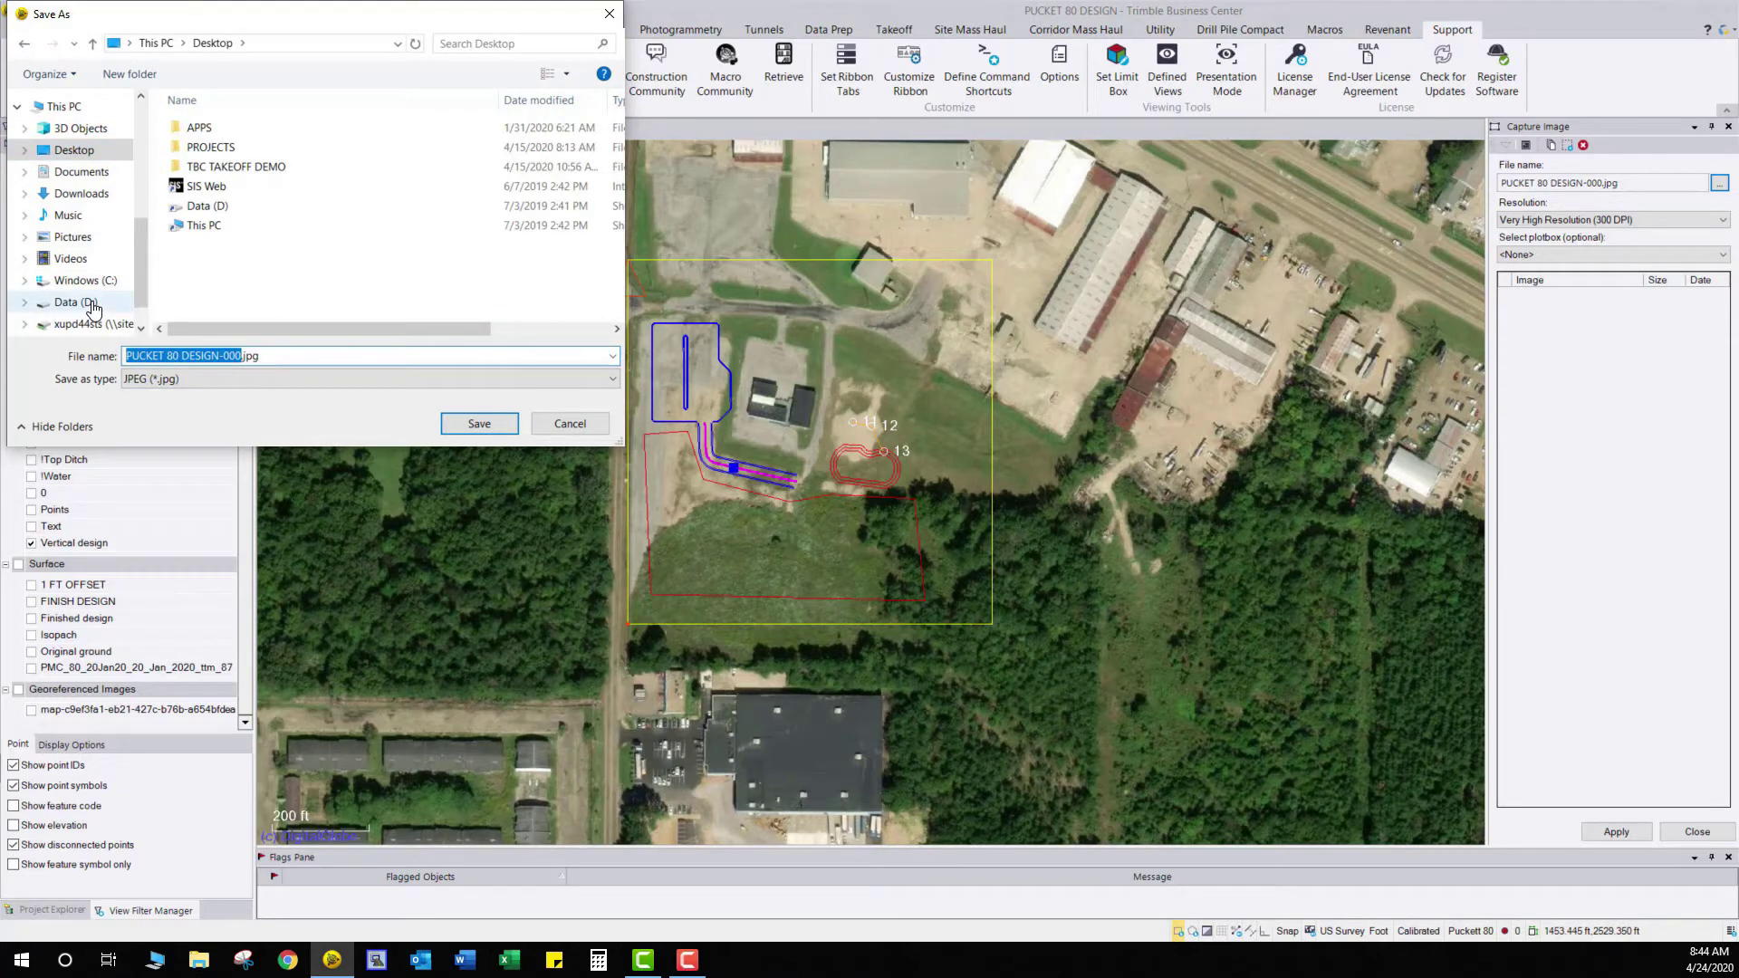
text(TEST)
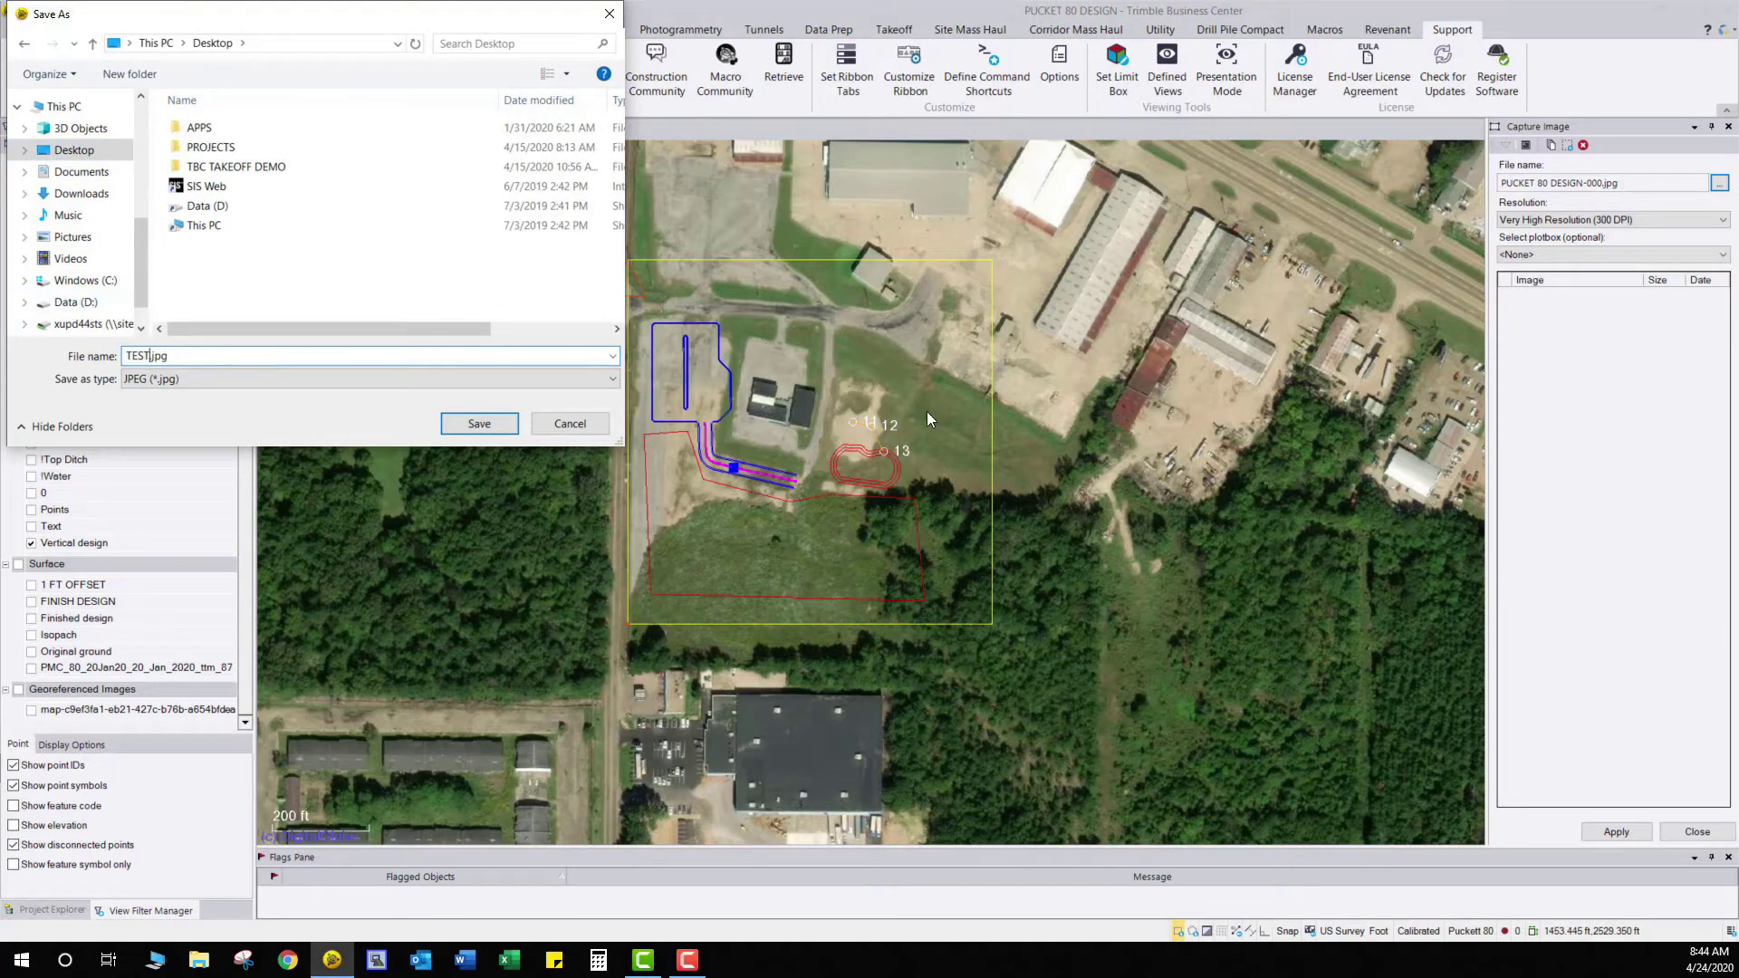
click(478, 424)
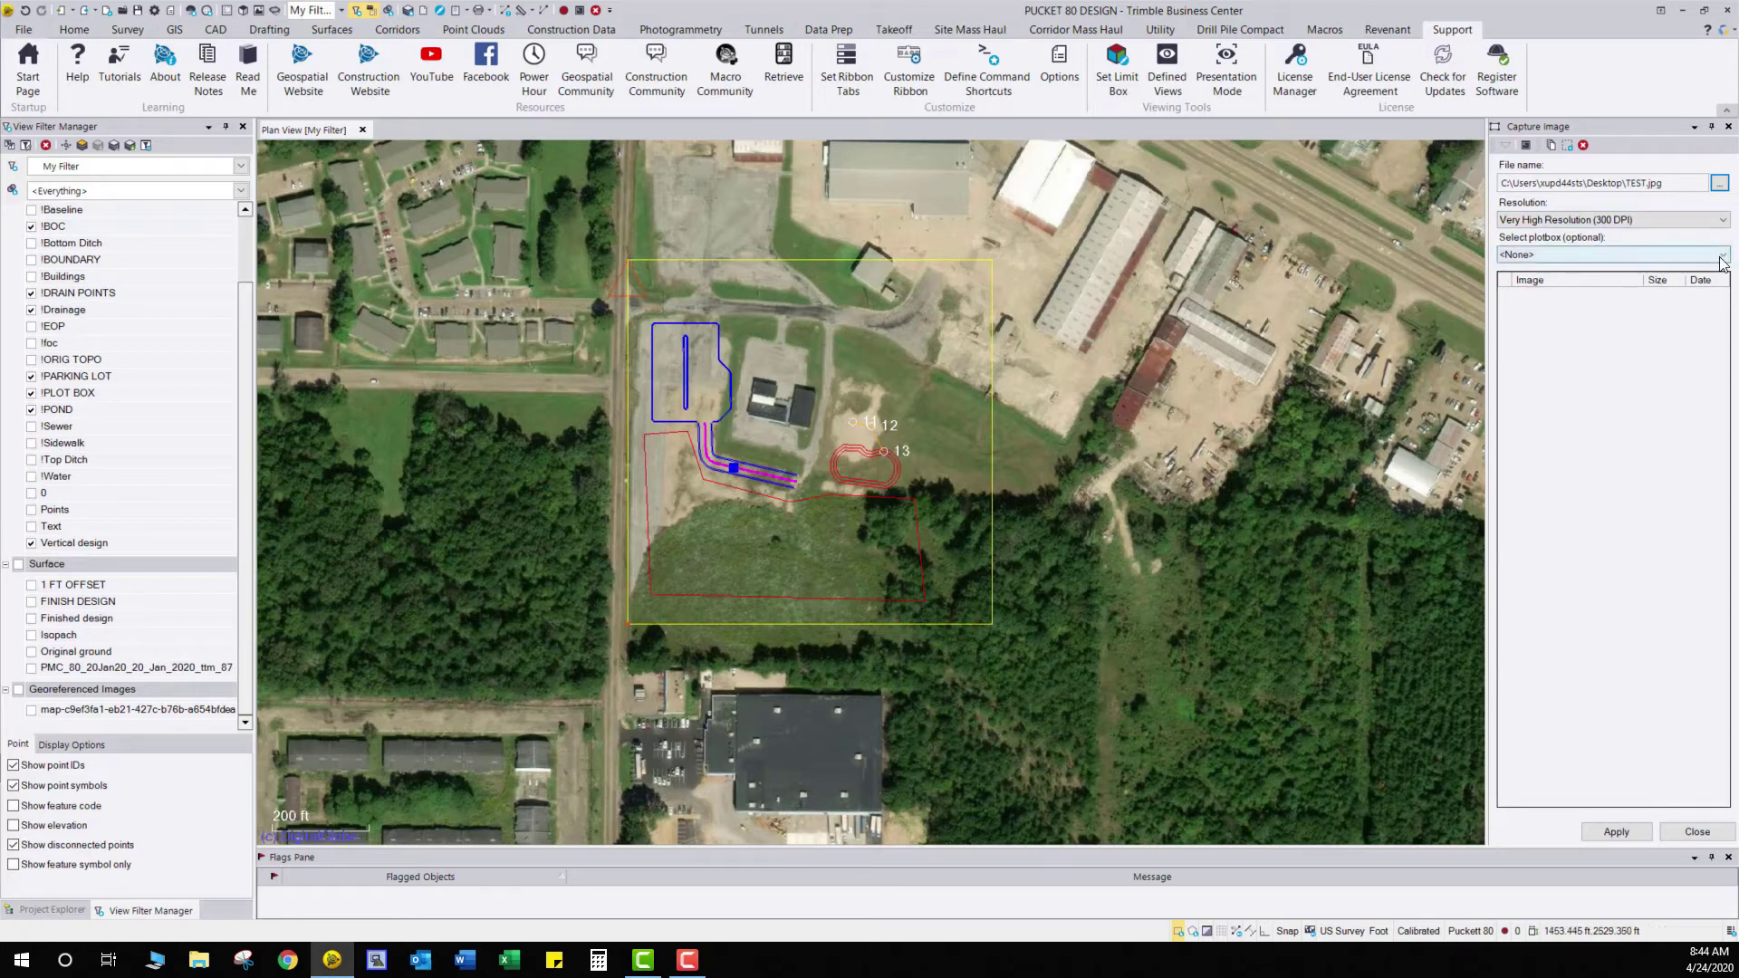
Capture the TEST plot box area to TEST.jpg at 300 DPI
click(1656, 258)
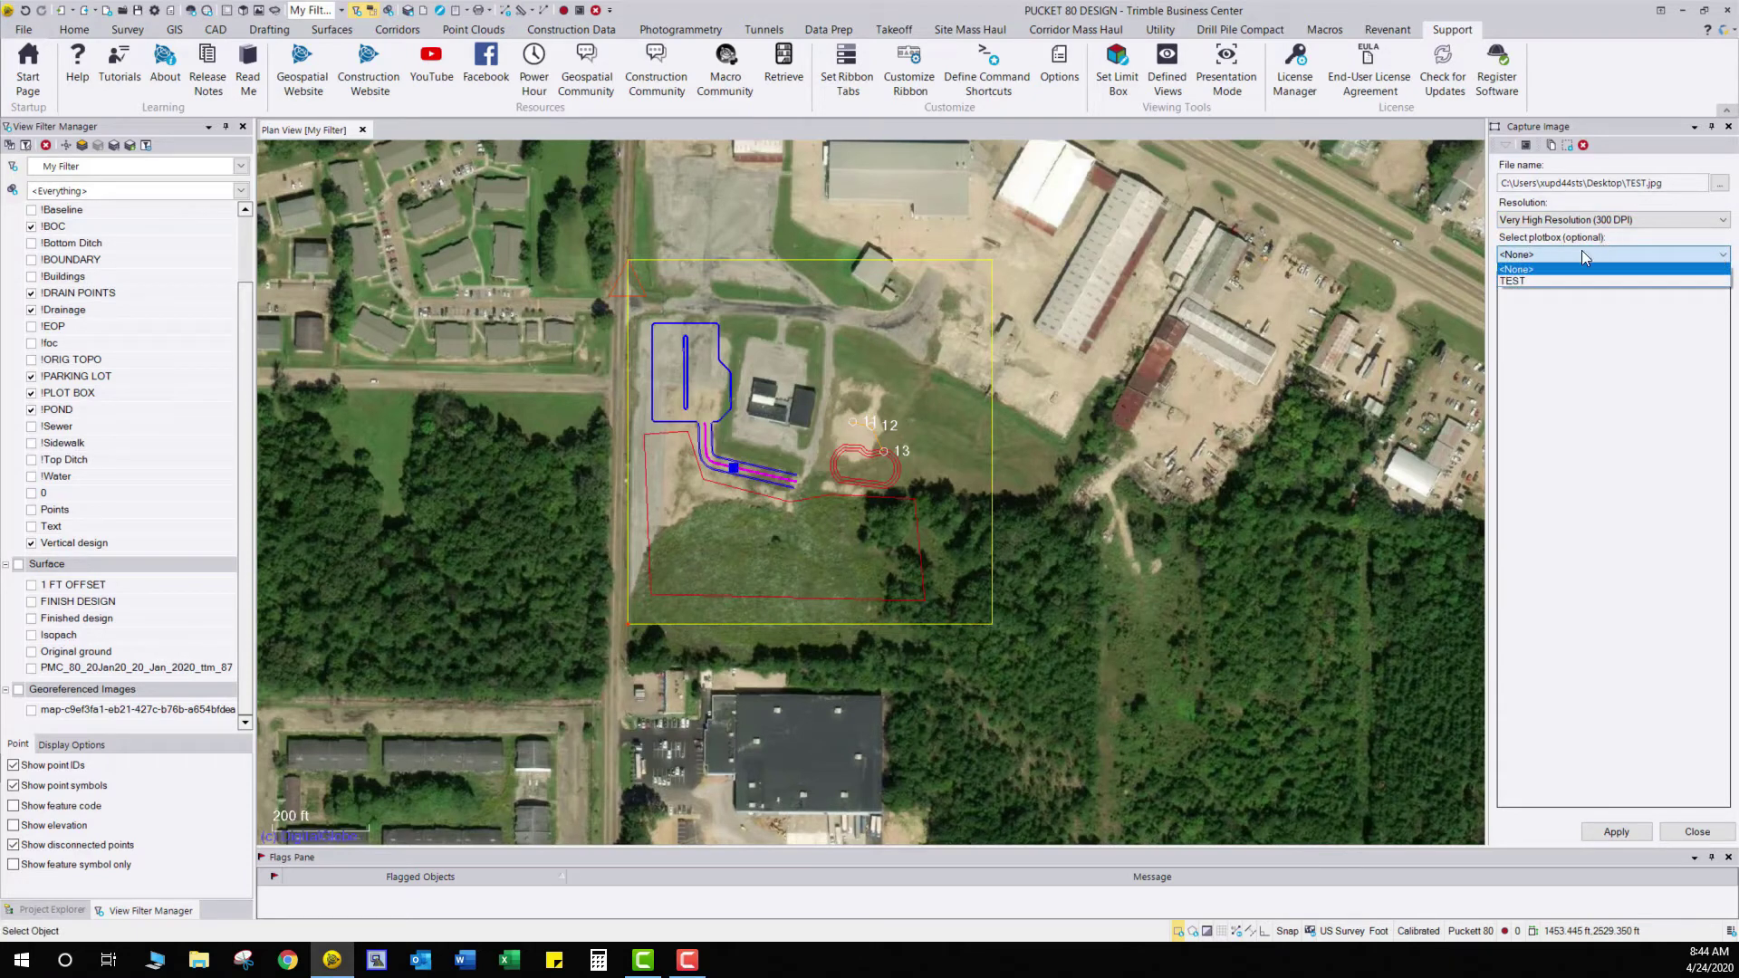
click(1518, 279)
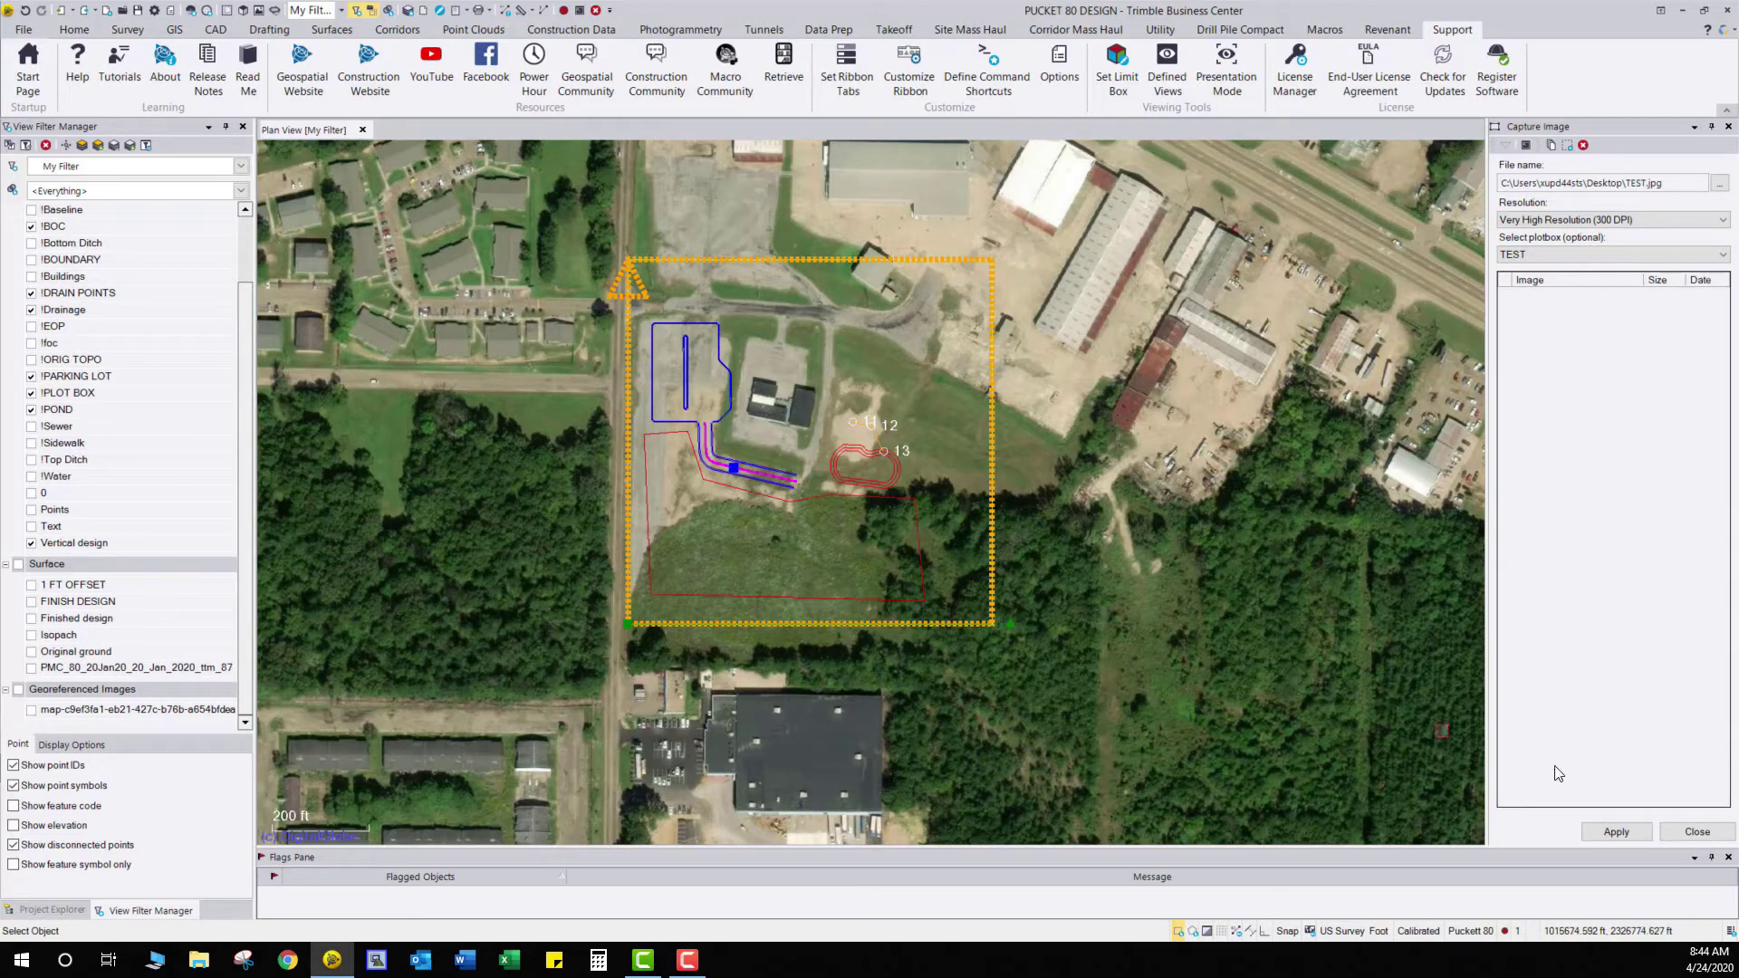
click(1617, 832)
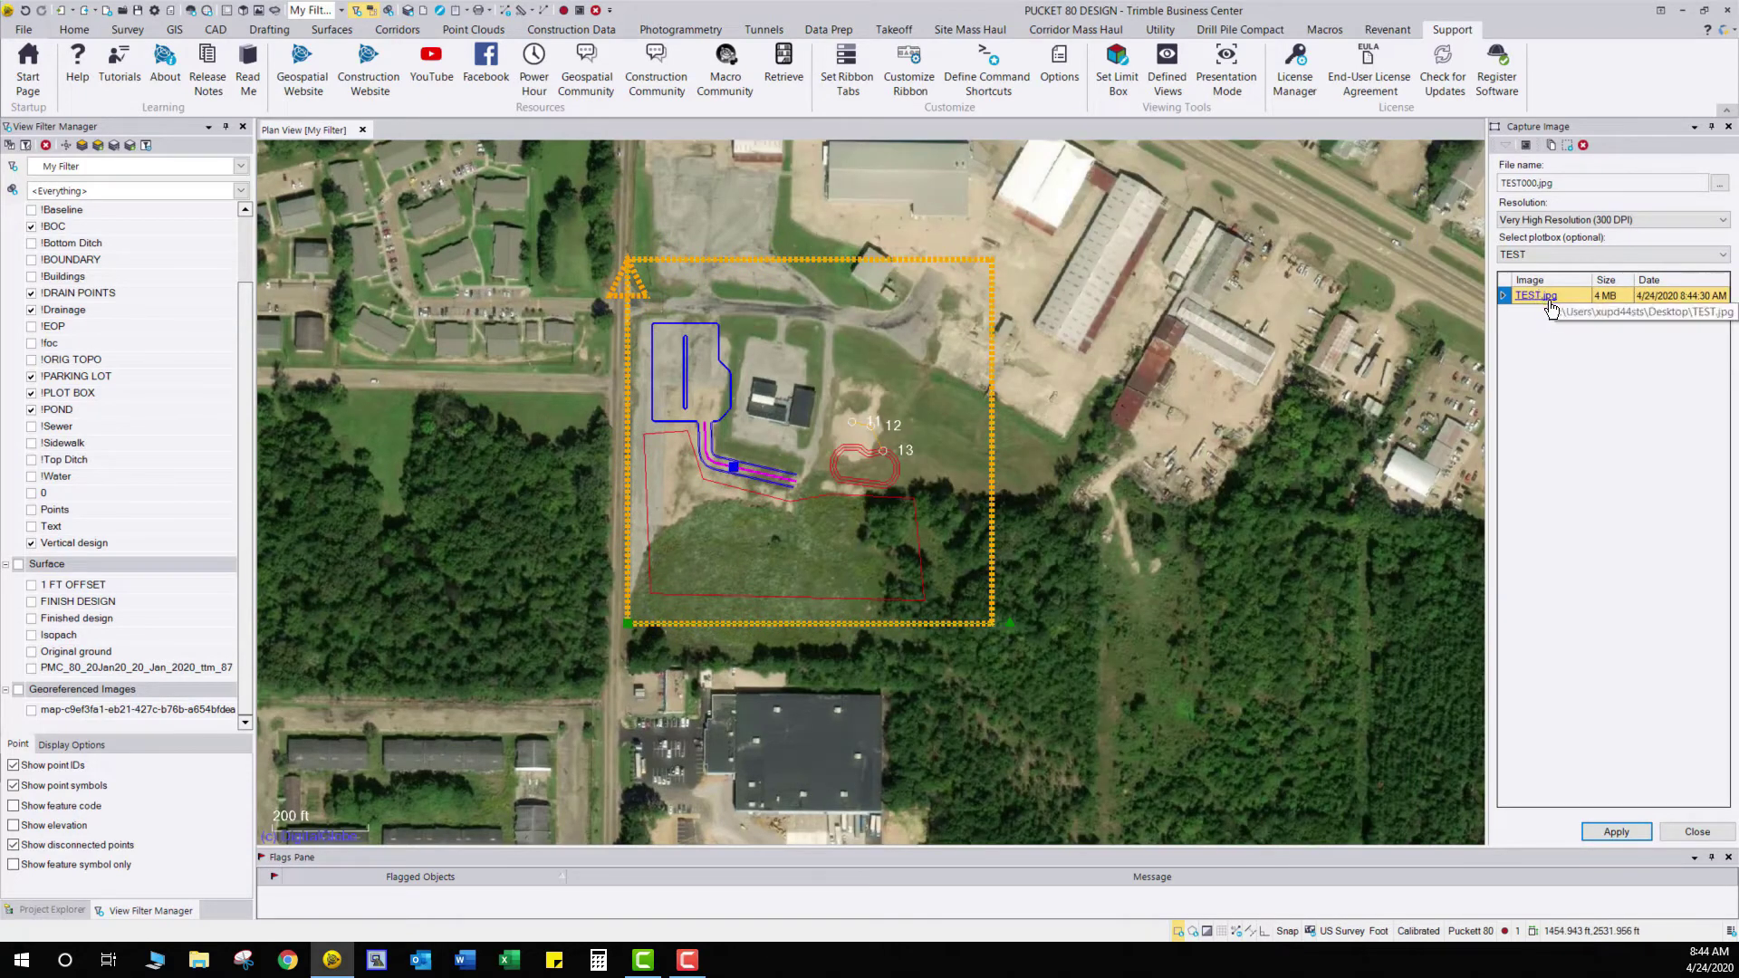
click(1728, 126)
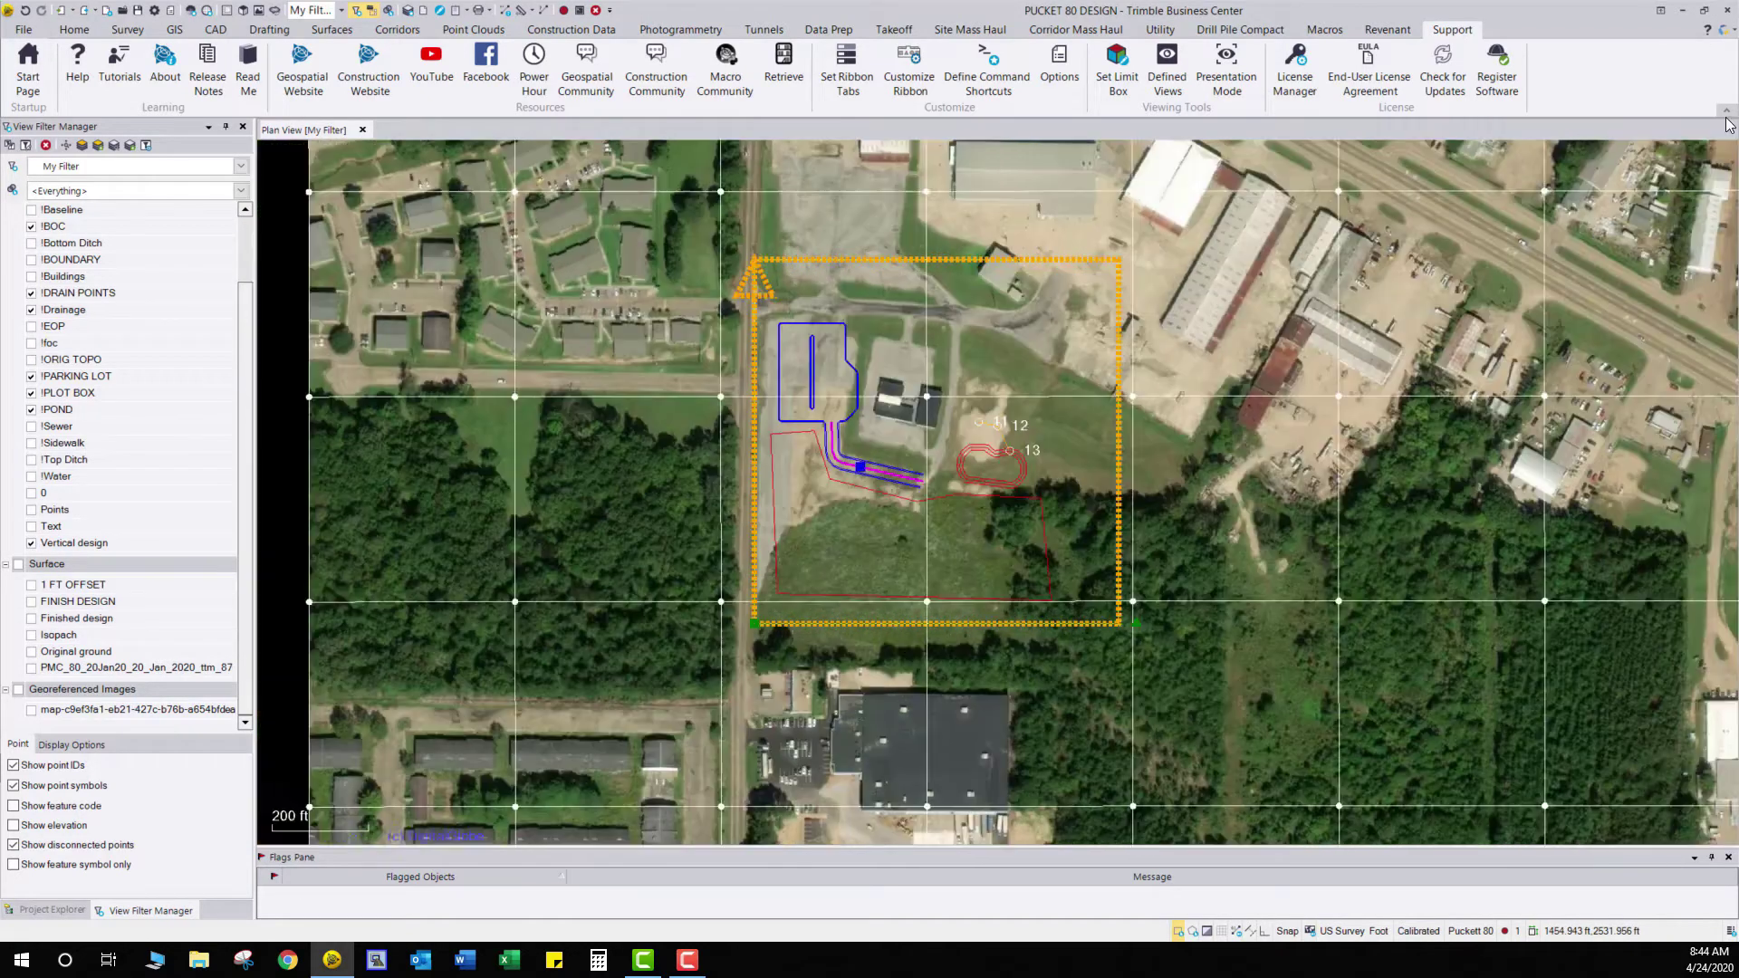
Minimize Business Center to reveal TEST.jpg, TEST.jgw and TEST.kml on the desktop
click(1683, 12)
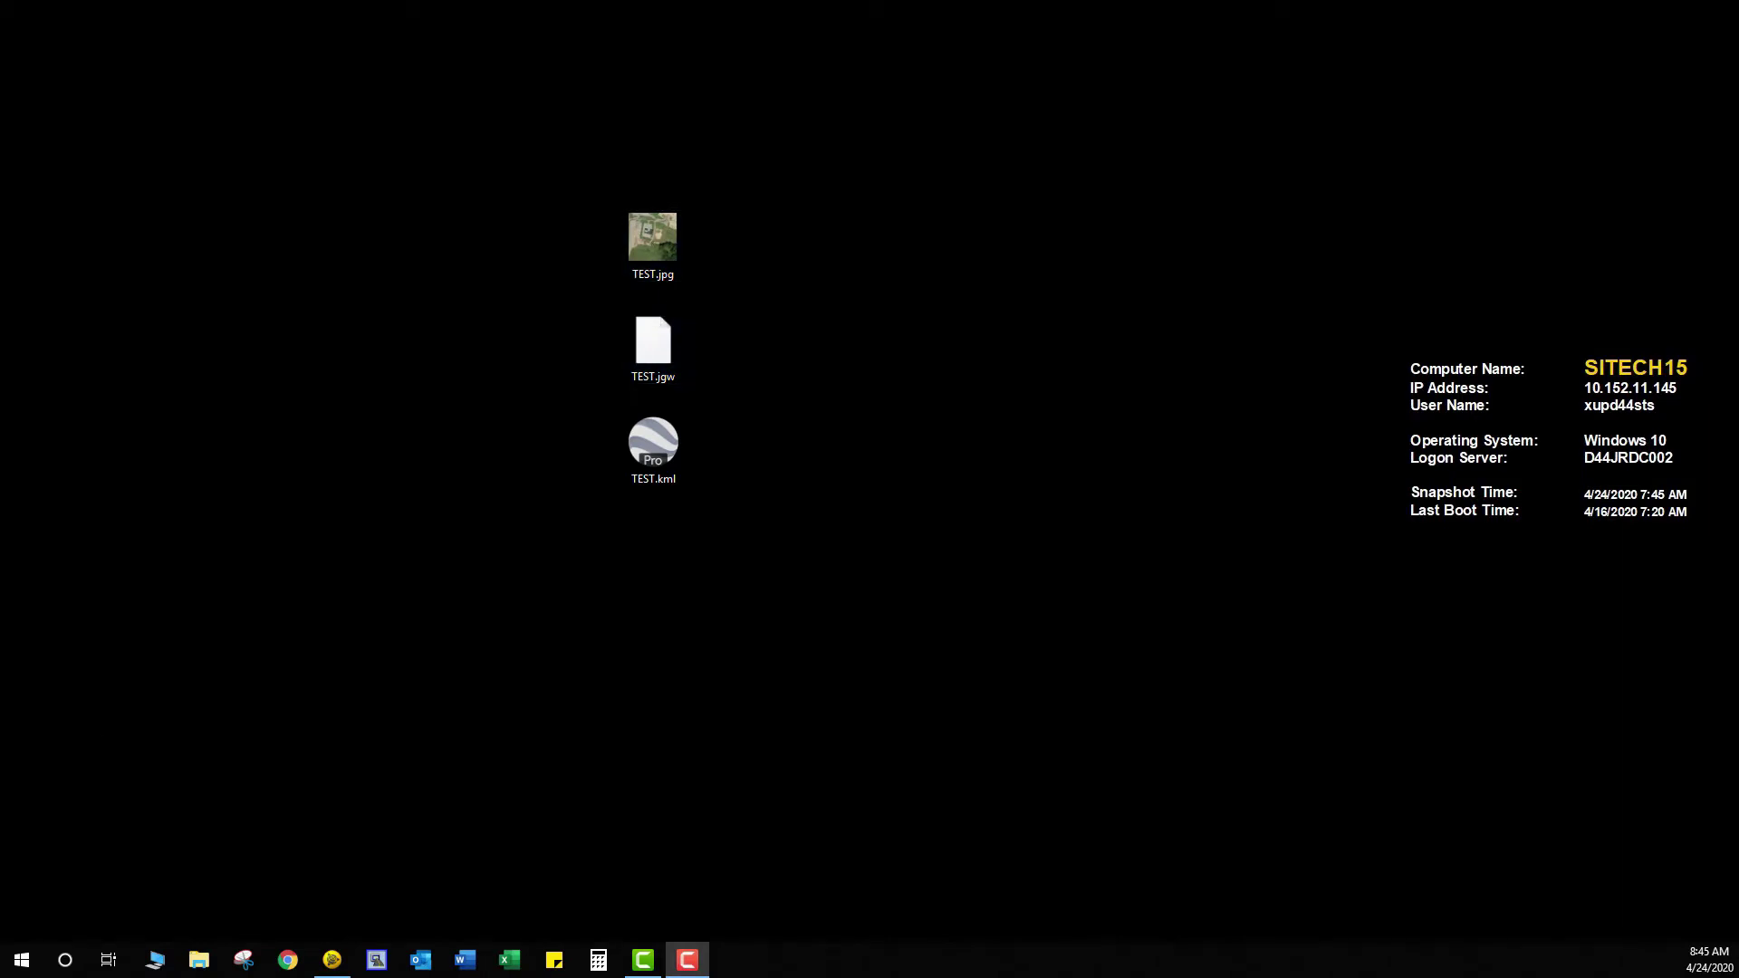
Browse C: > Trimble Synchronizer Data > PC > Trimble SCS900 Data > Puckett 80 > Background Images
key(super+e)
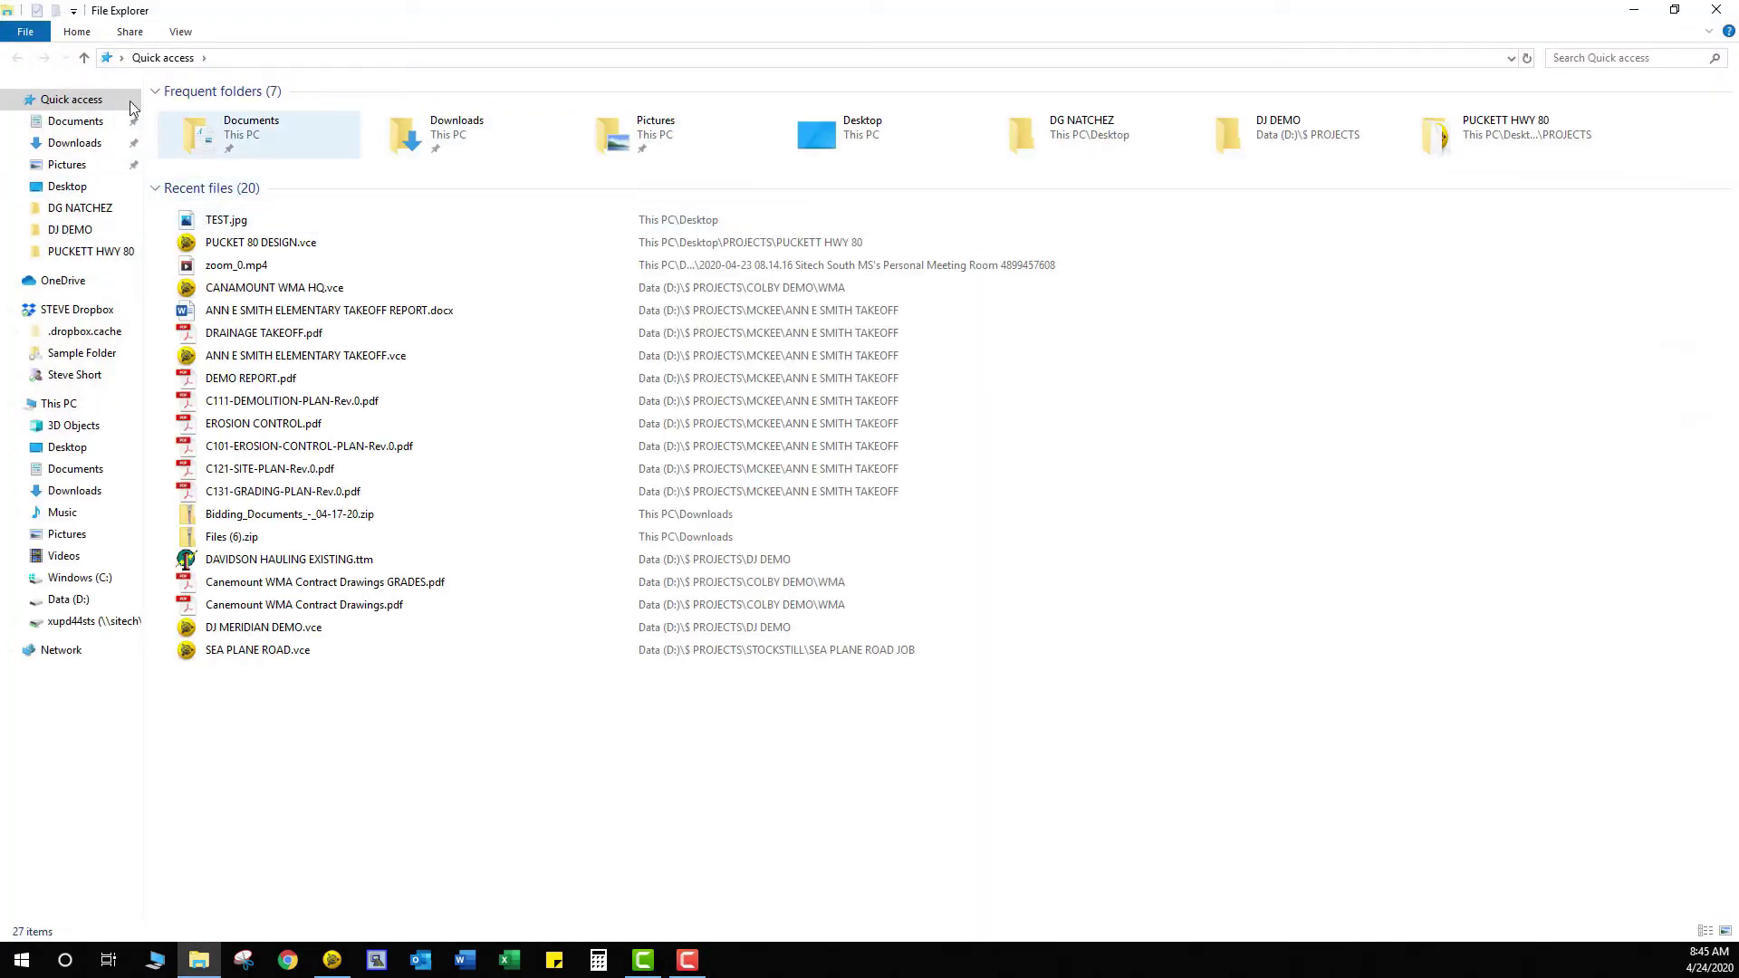
click(91, 582)
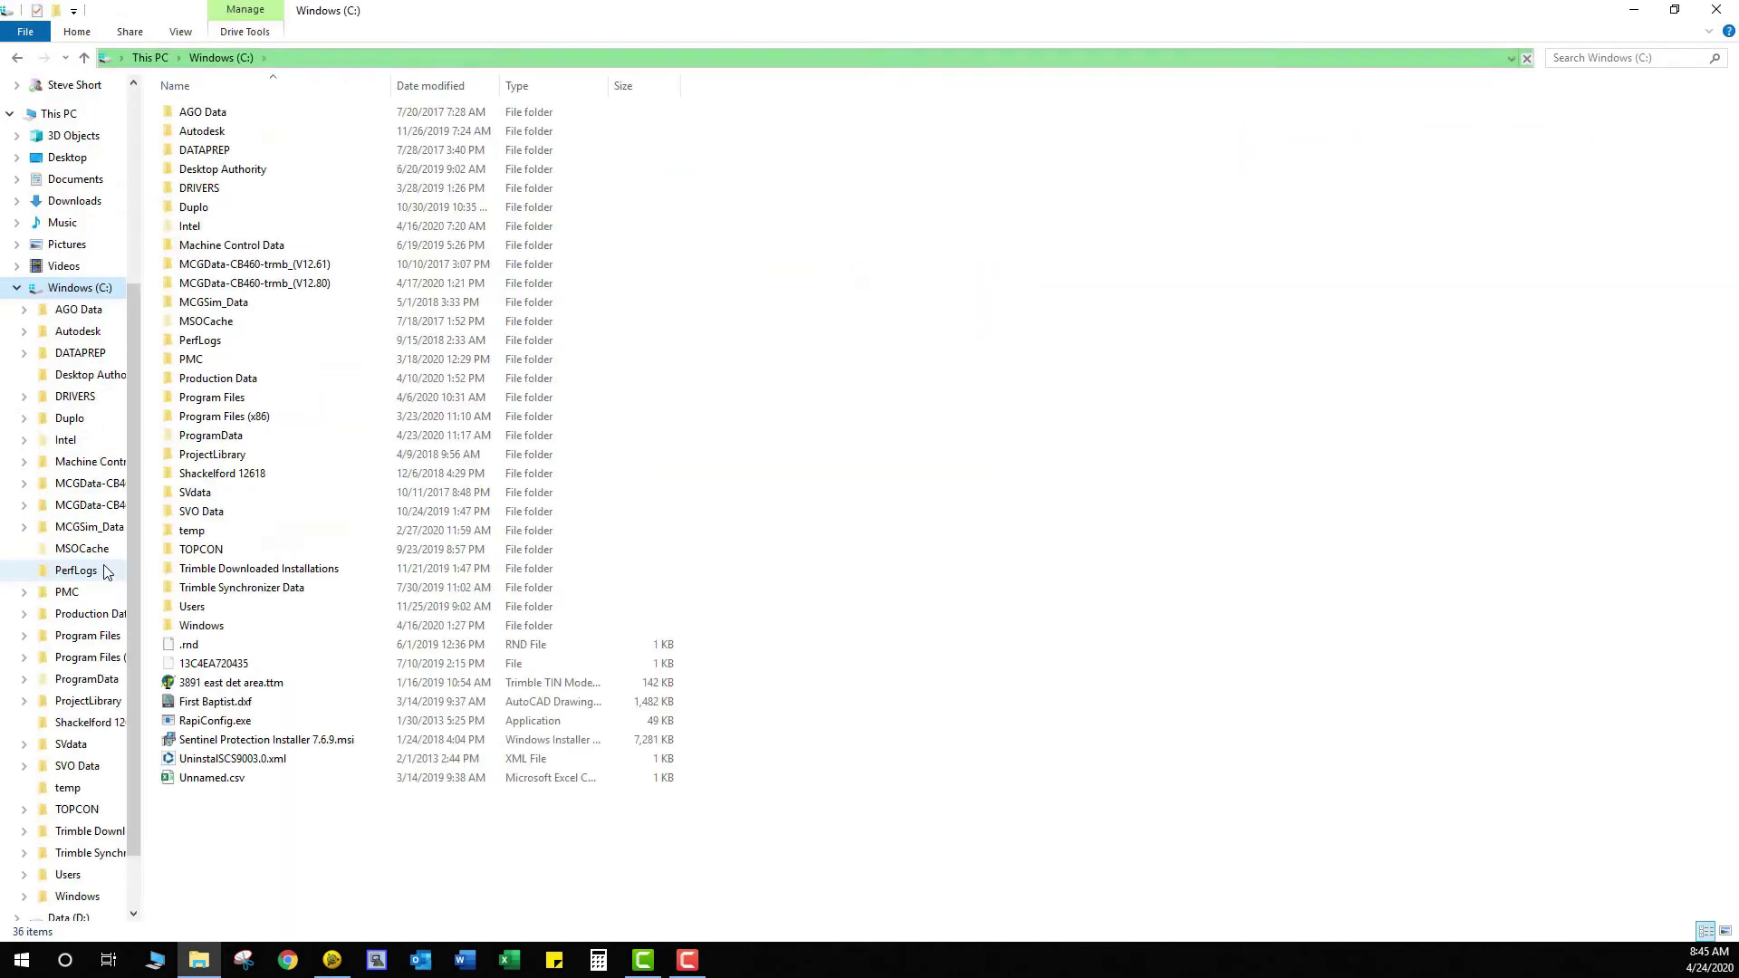
double_click(266, 594)
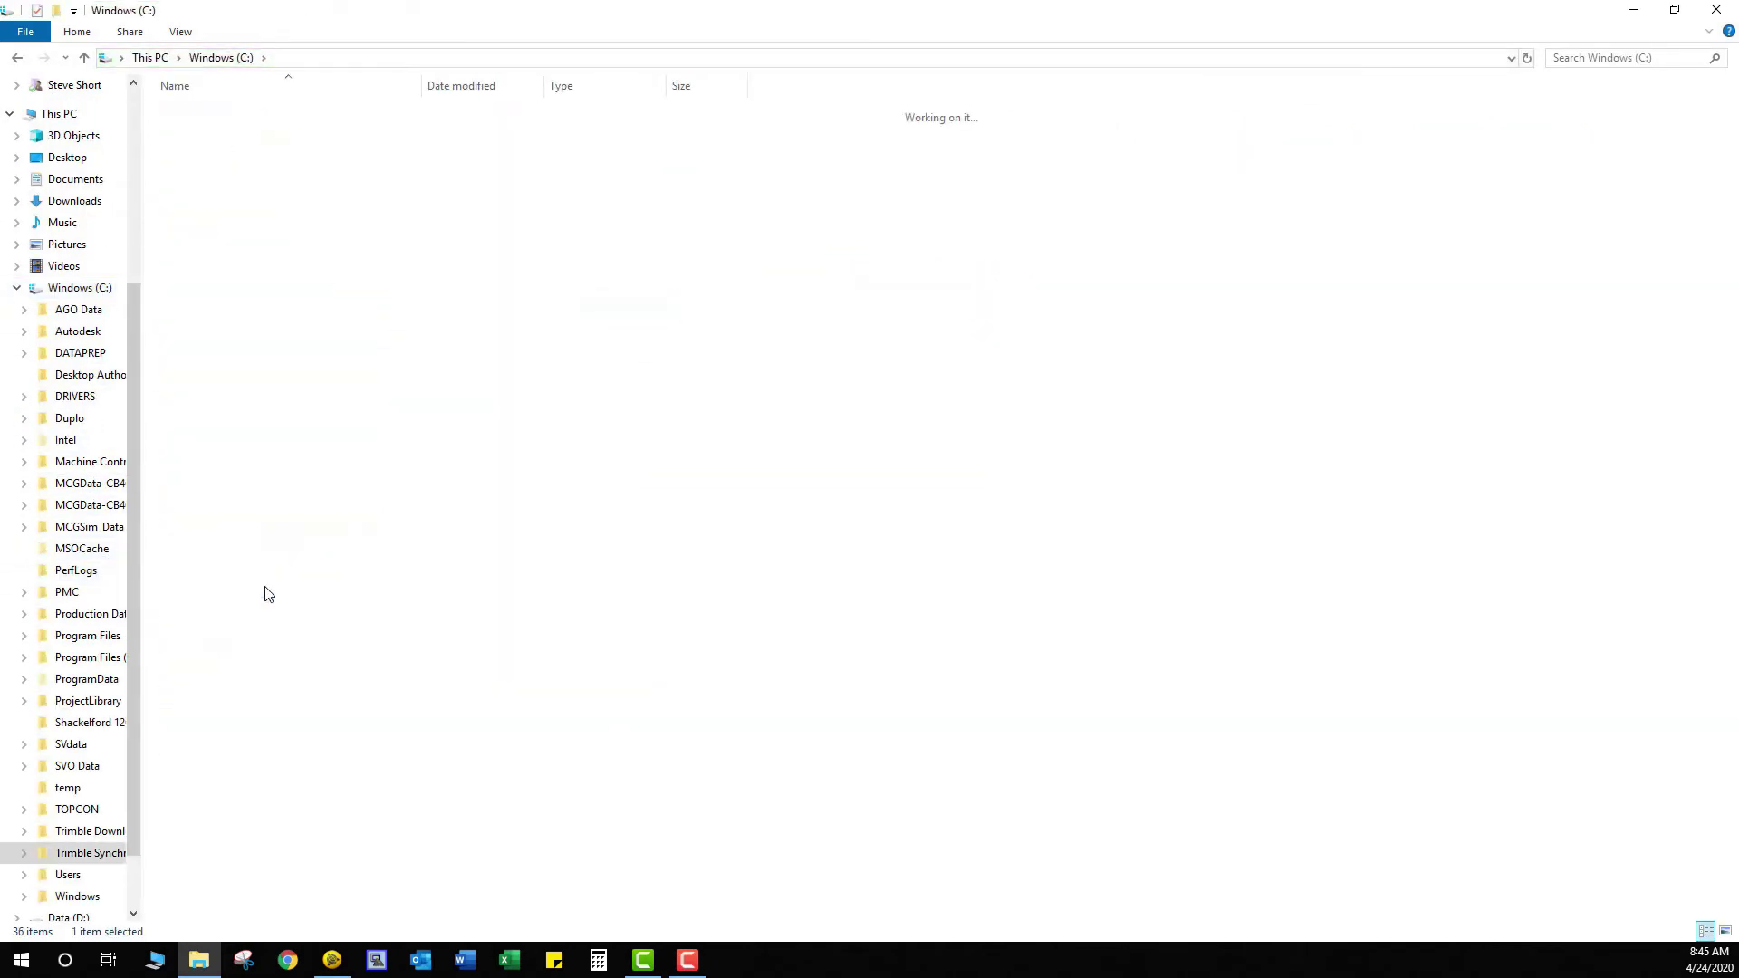
double_click(194, 228)
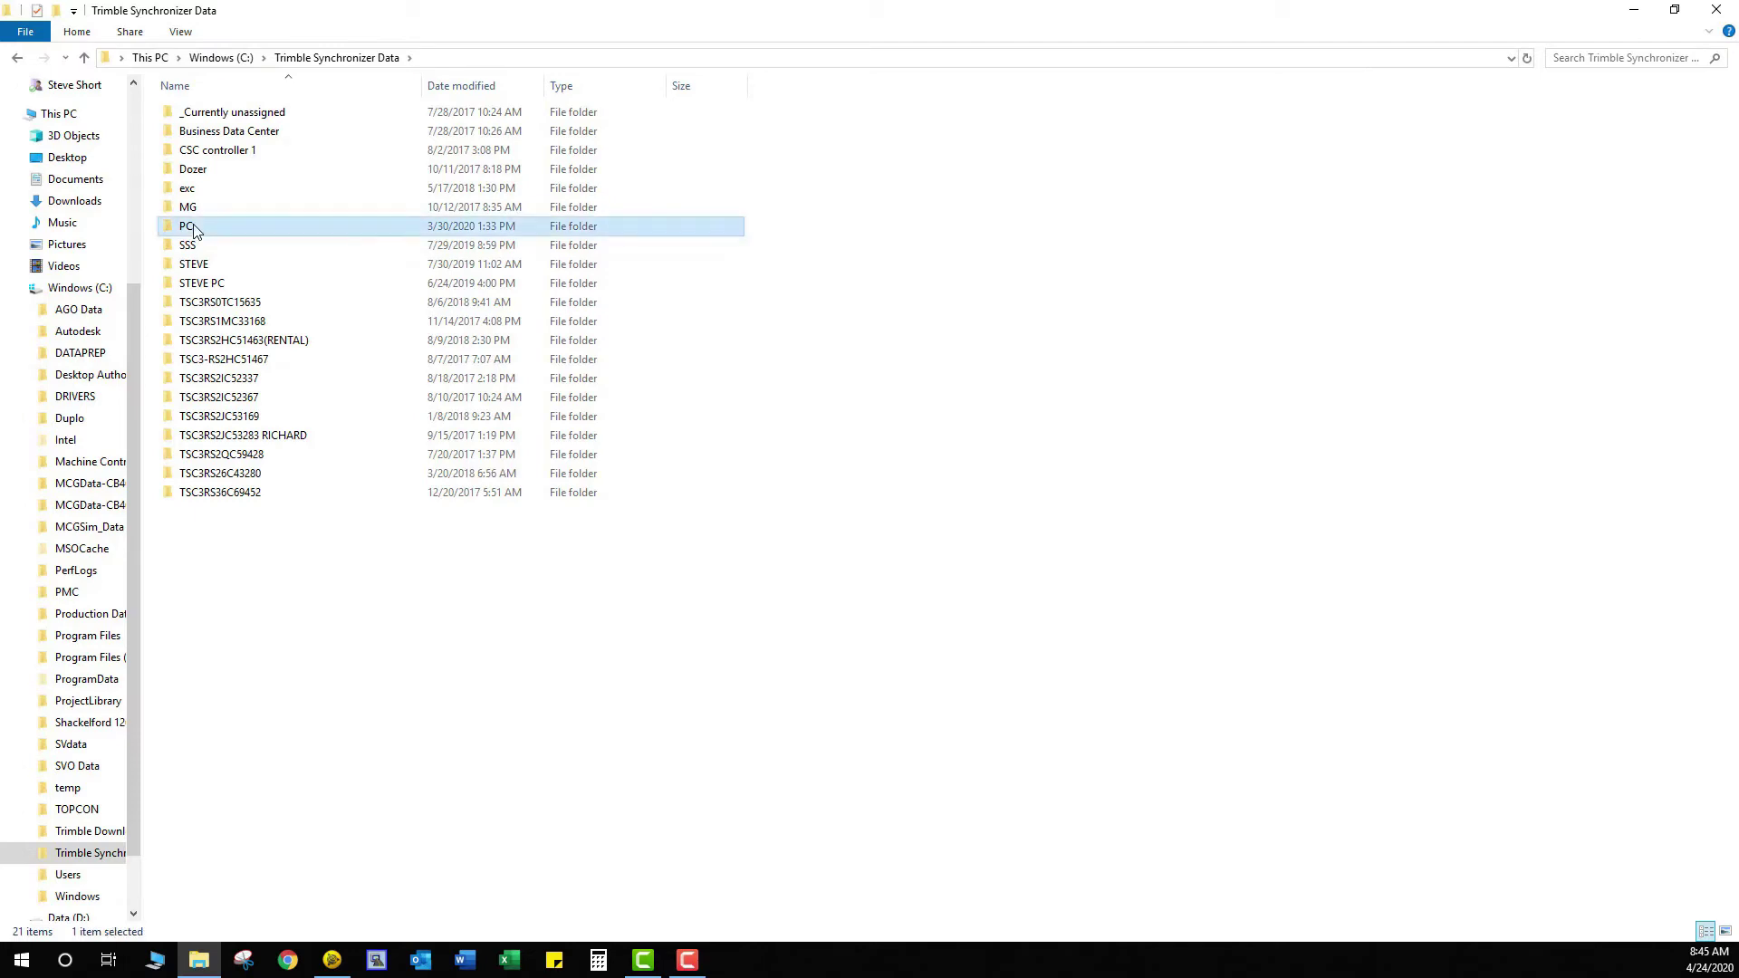
double_click(253, 152)
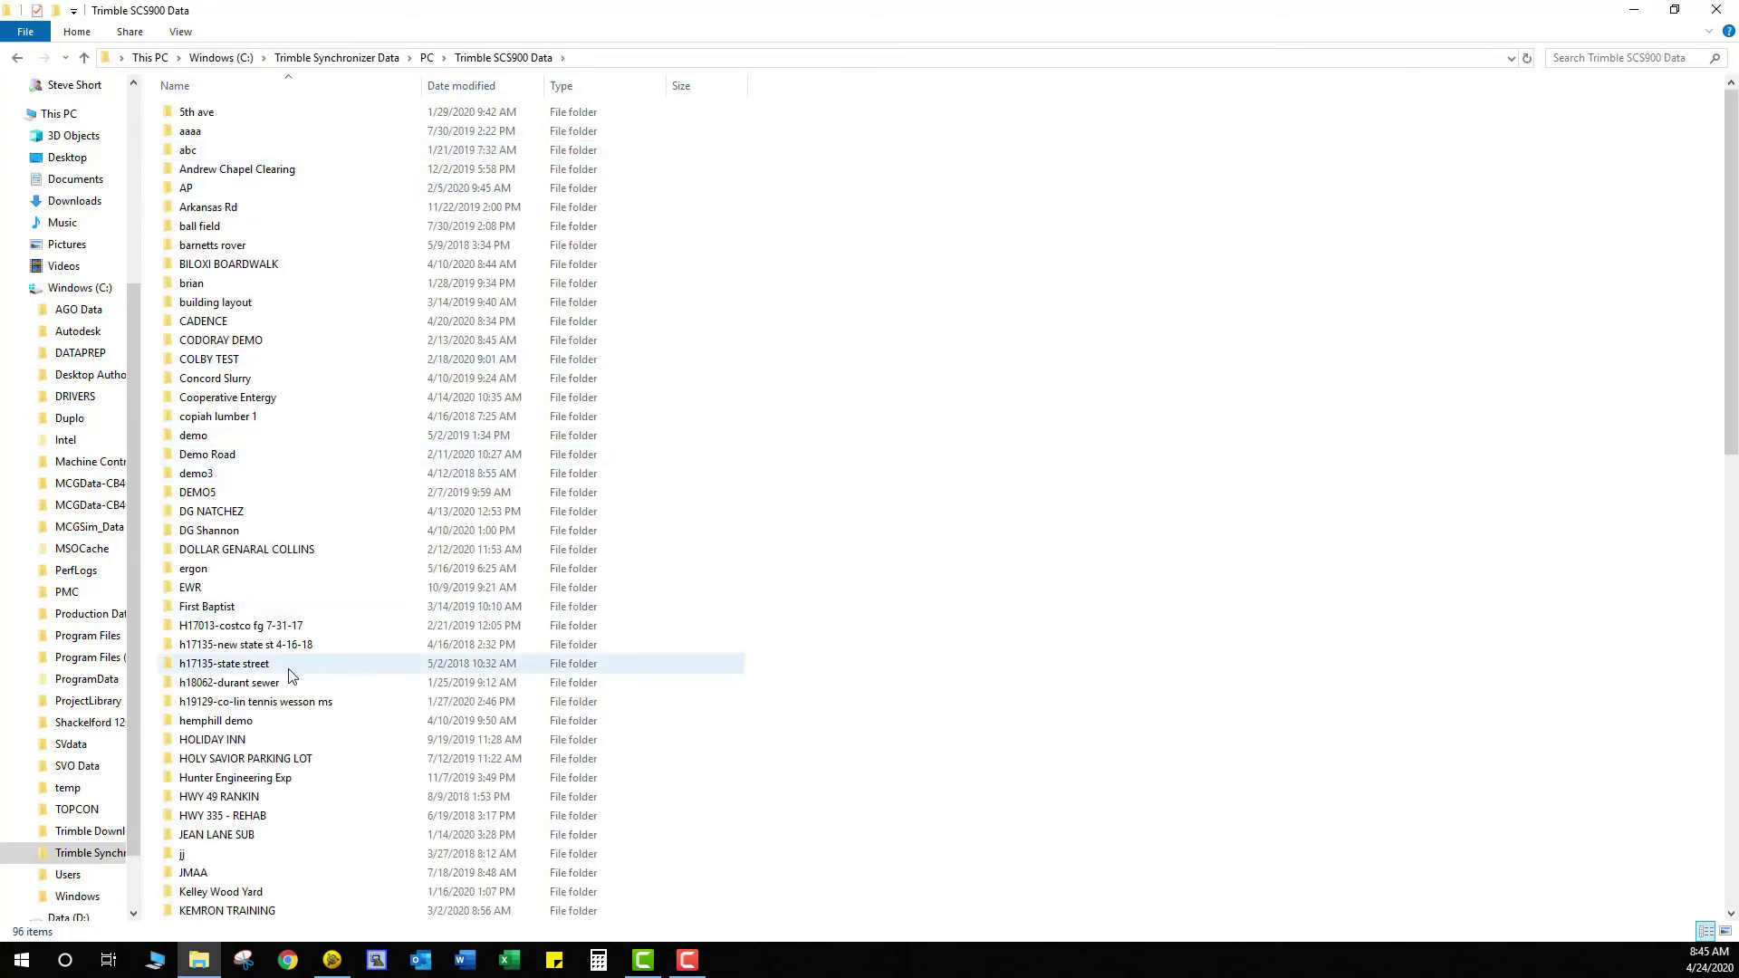
scroll(272, 651, down, 9)
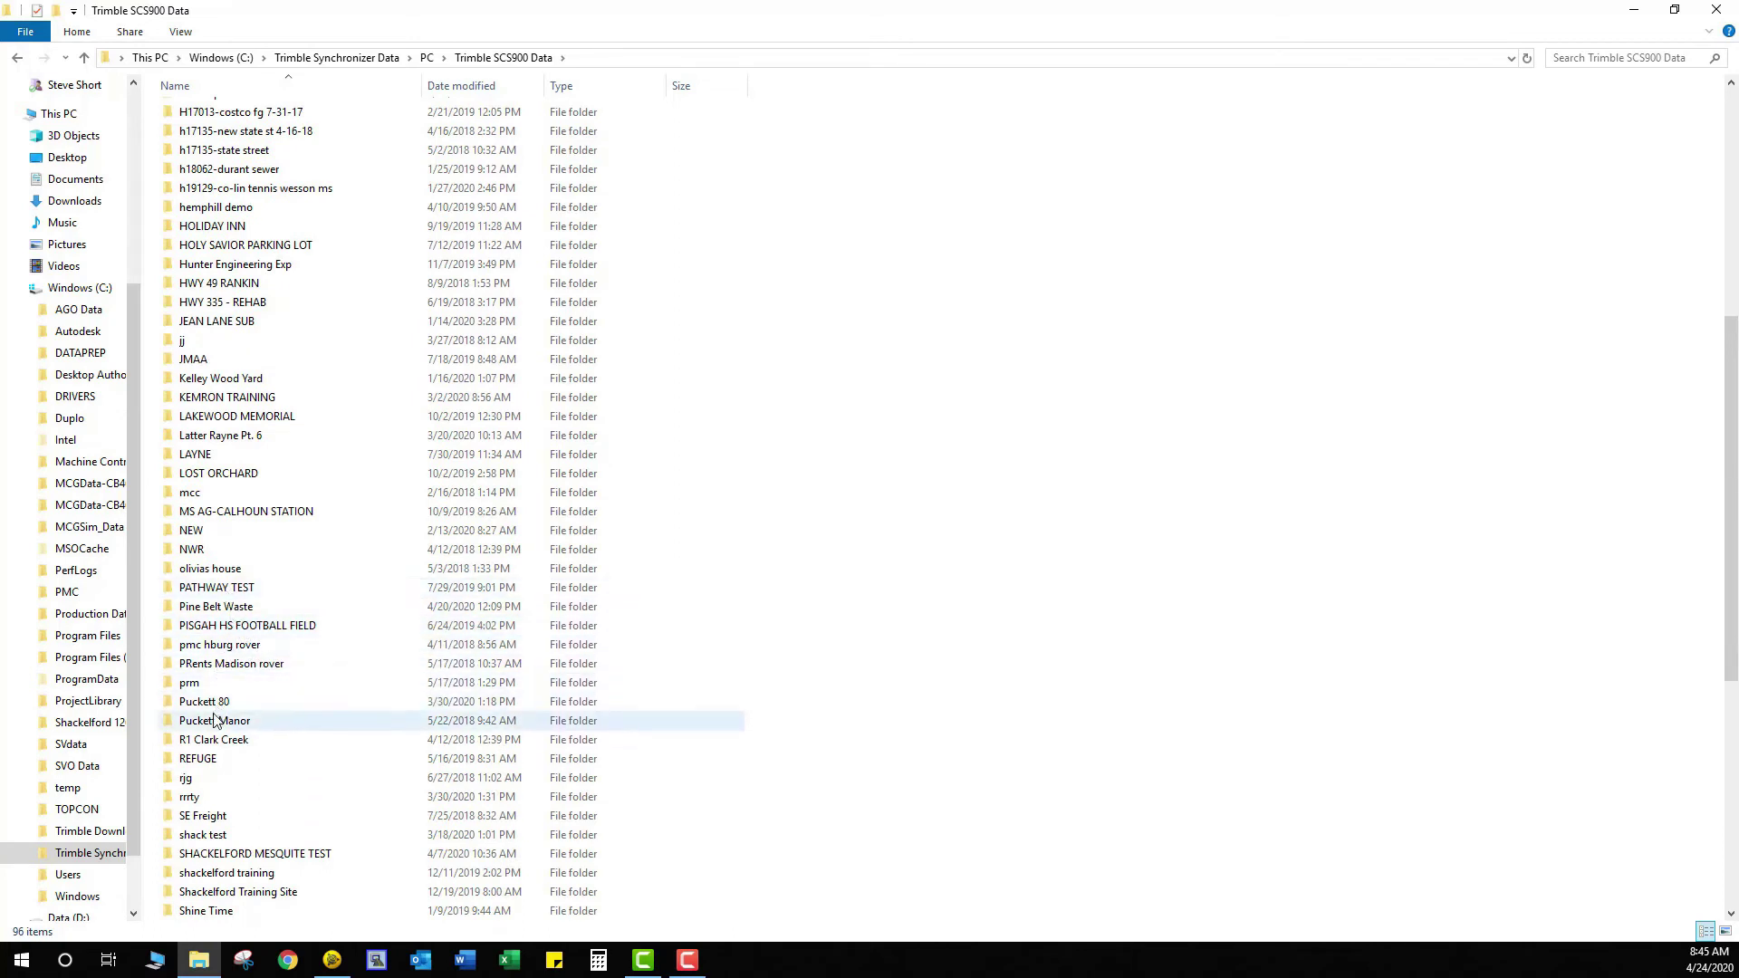
double_click(222, 702)
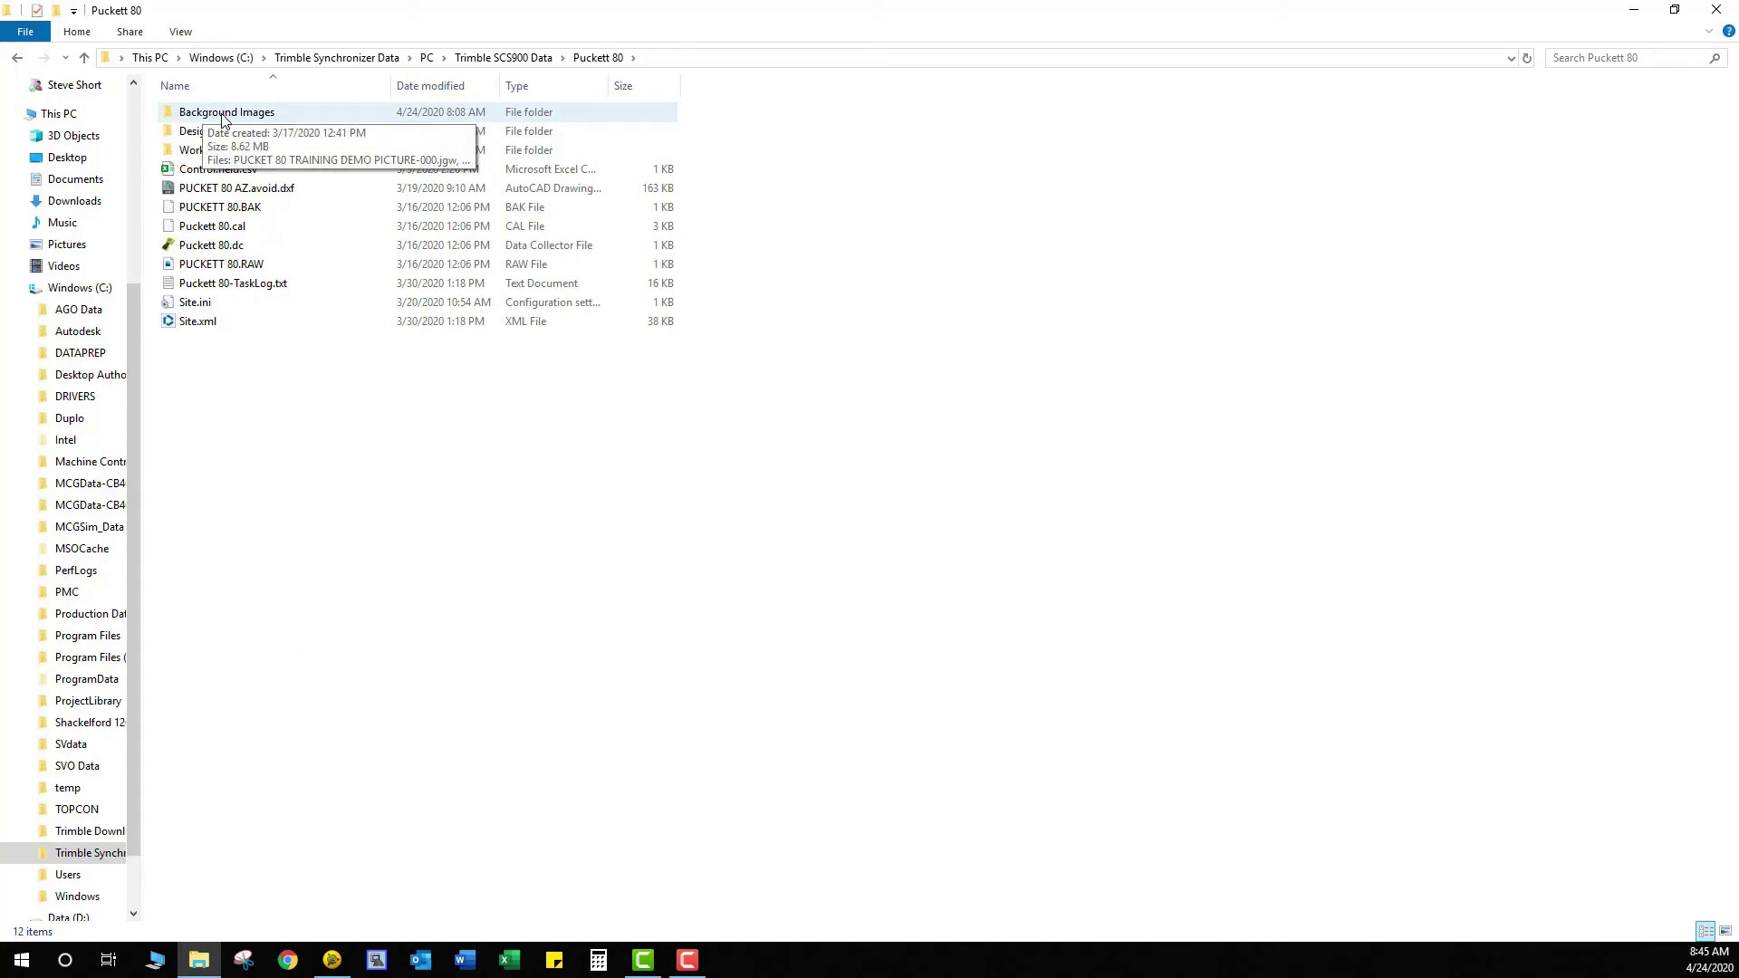
double_click(222, 112)
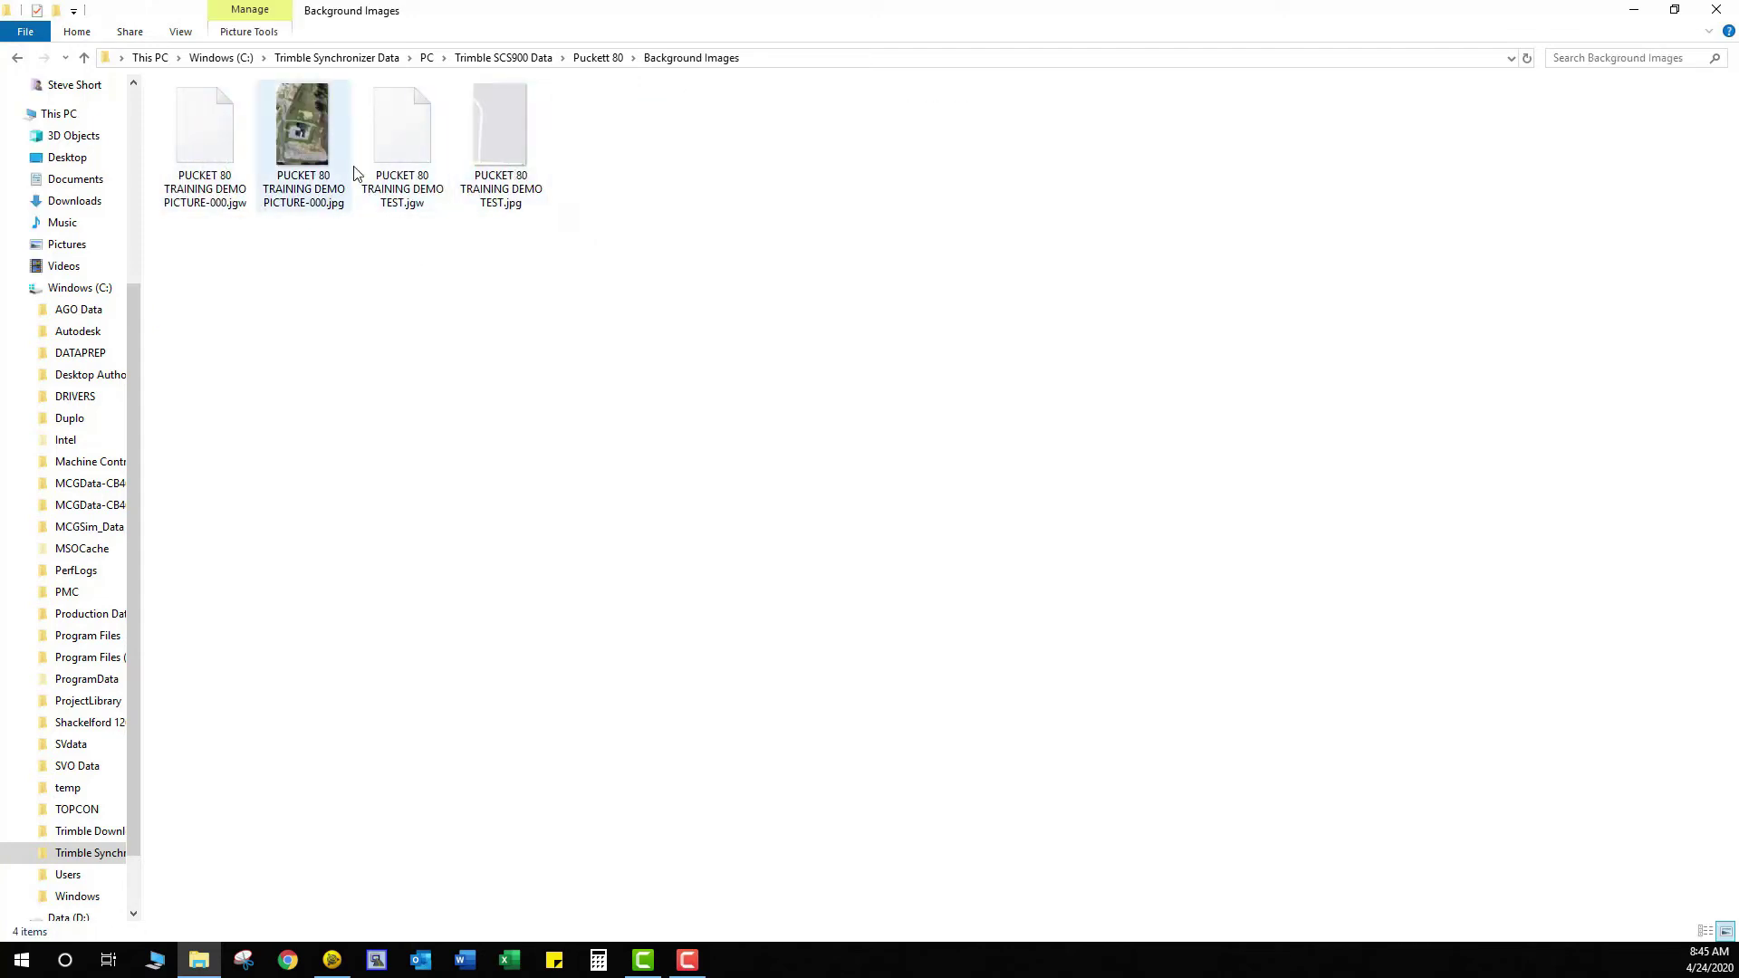
Copy TEST.jpg and TEST.jgw from the desktop and paste them into Background Images
click(1633, 15)
drag(591, 156, 701, 362)
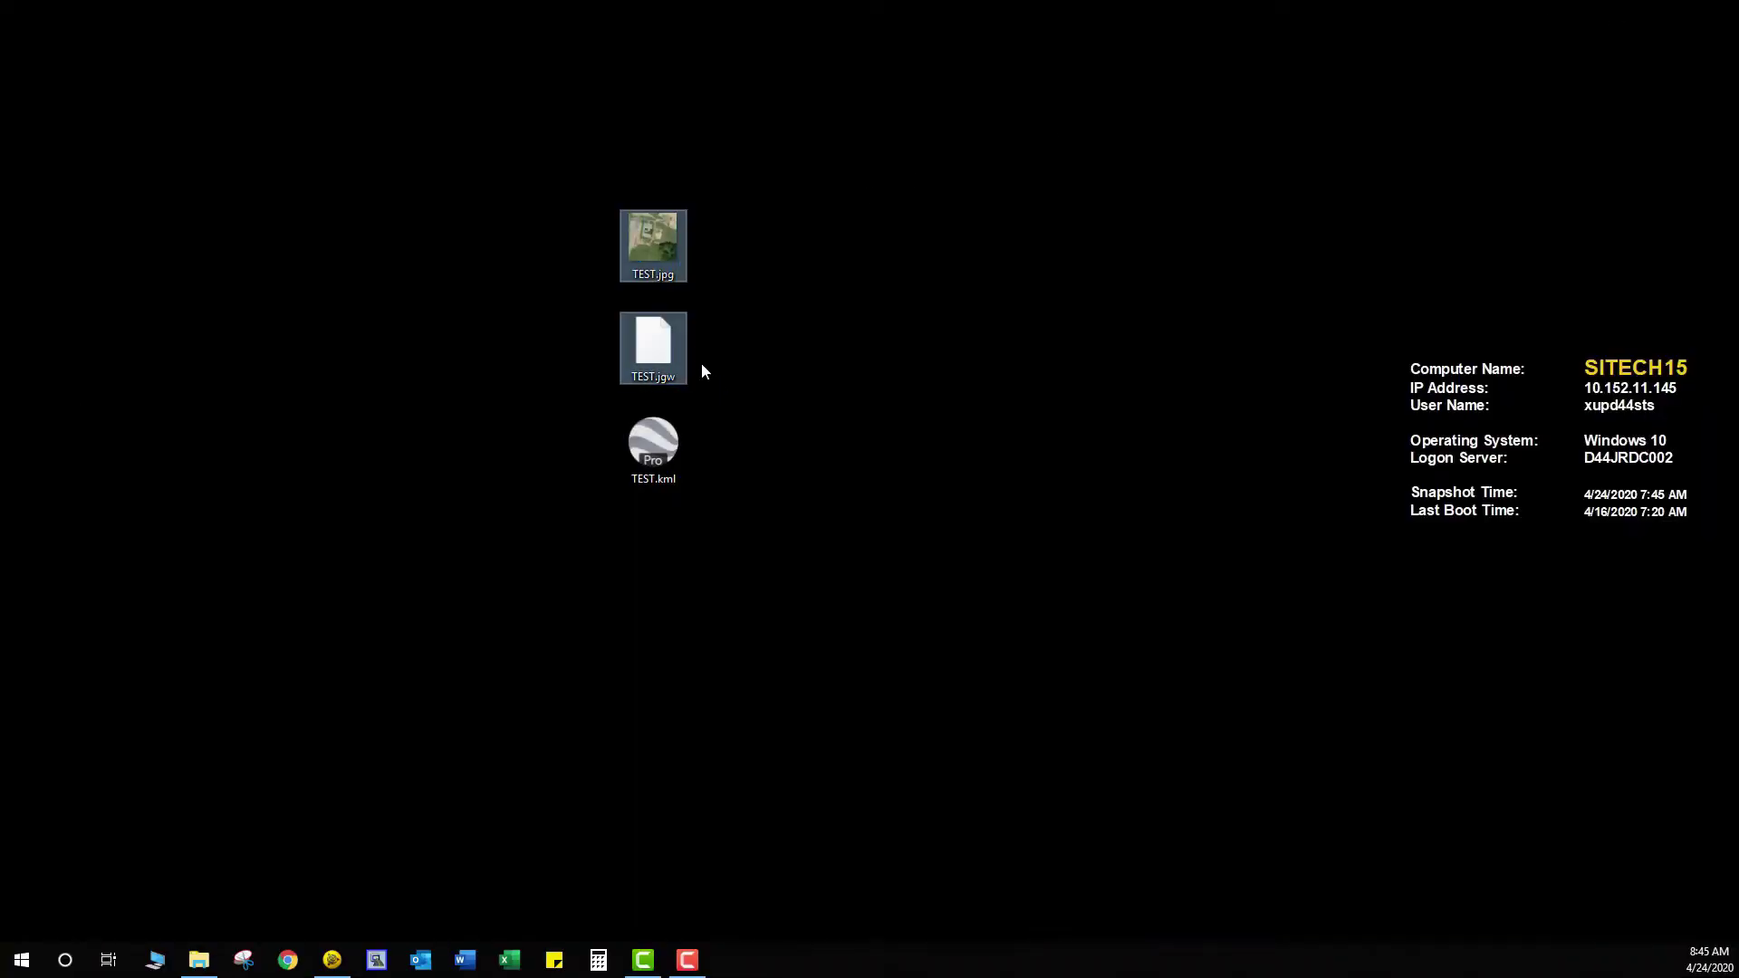
right_click(649, 242)
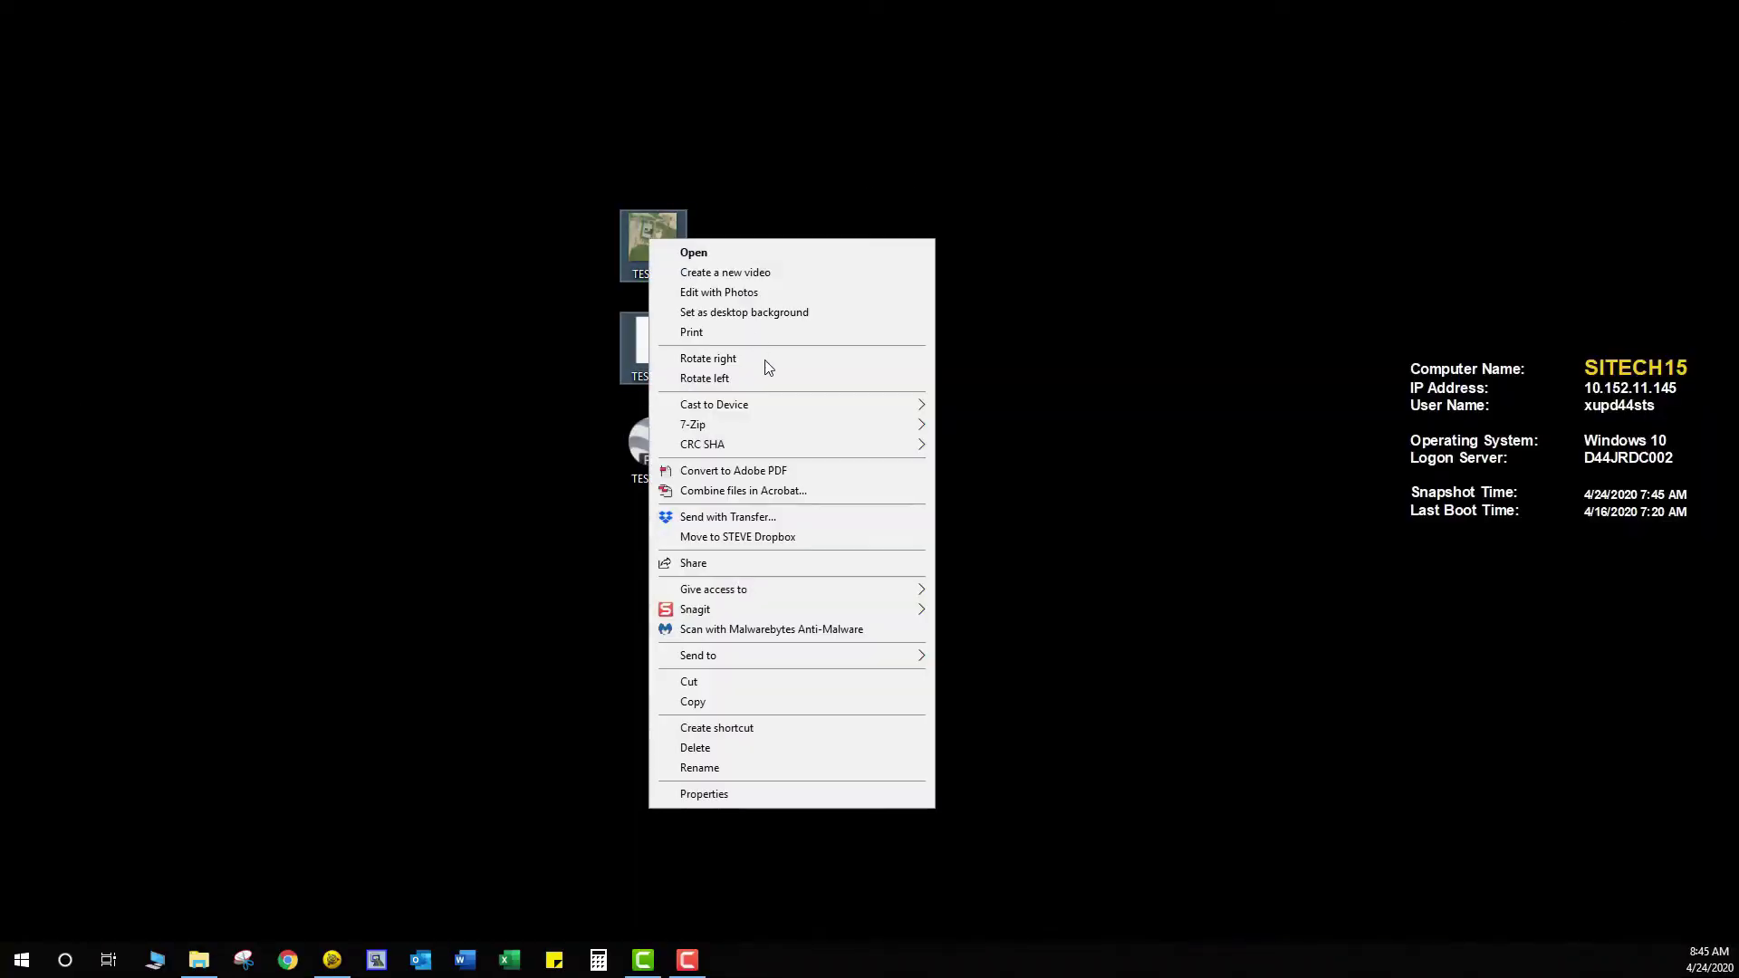
click(693, 703)
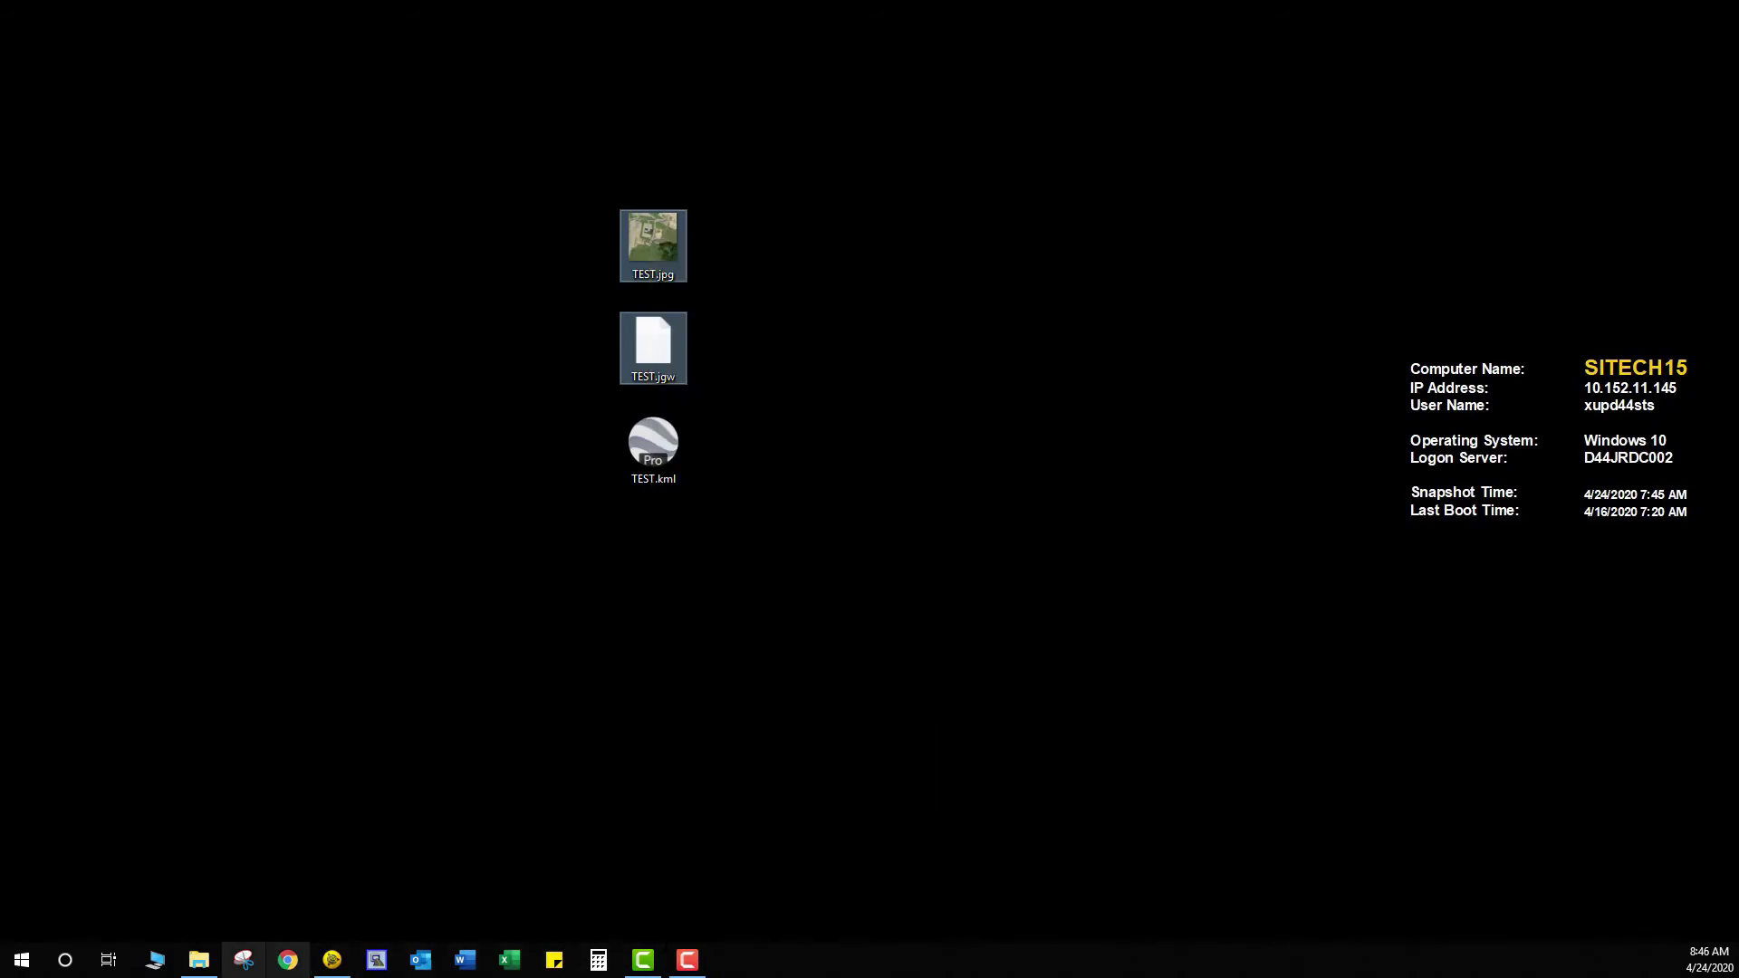
click(211, 969)
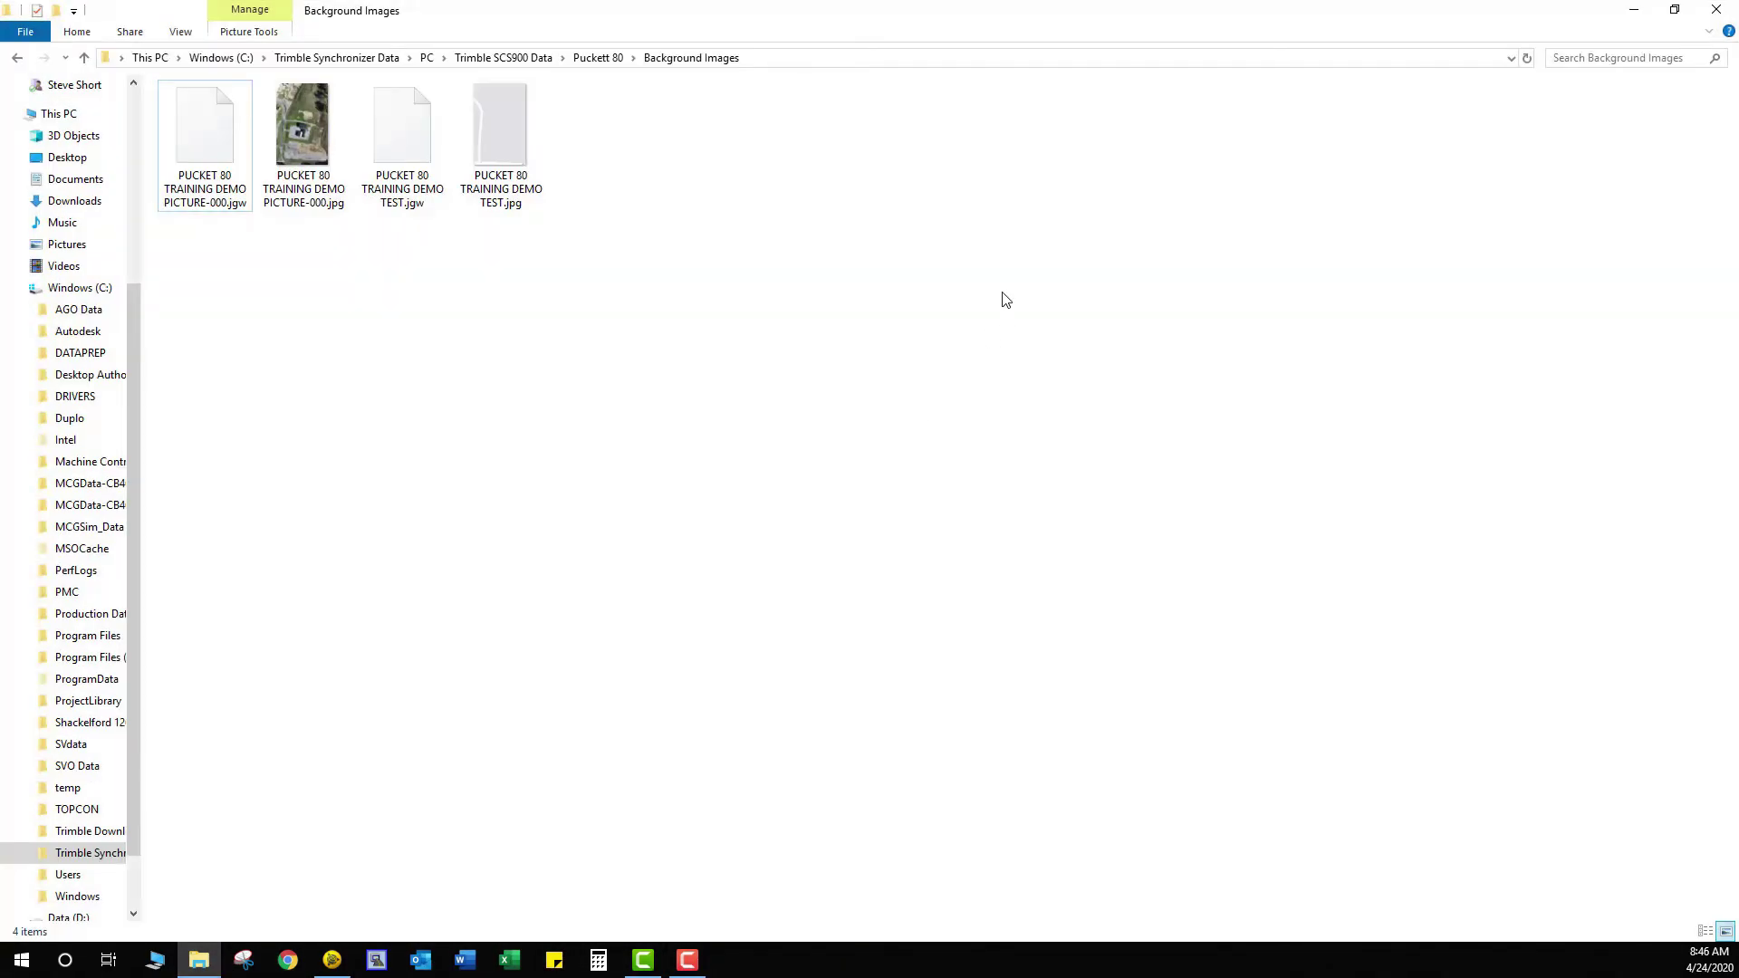
right_click(709, 187)
click(770, 304)
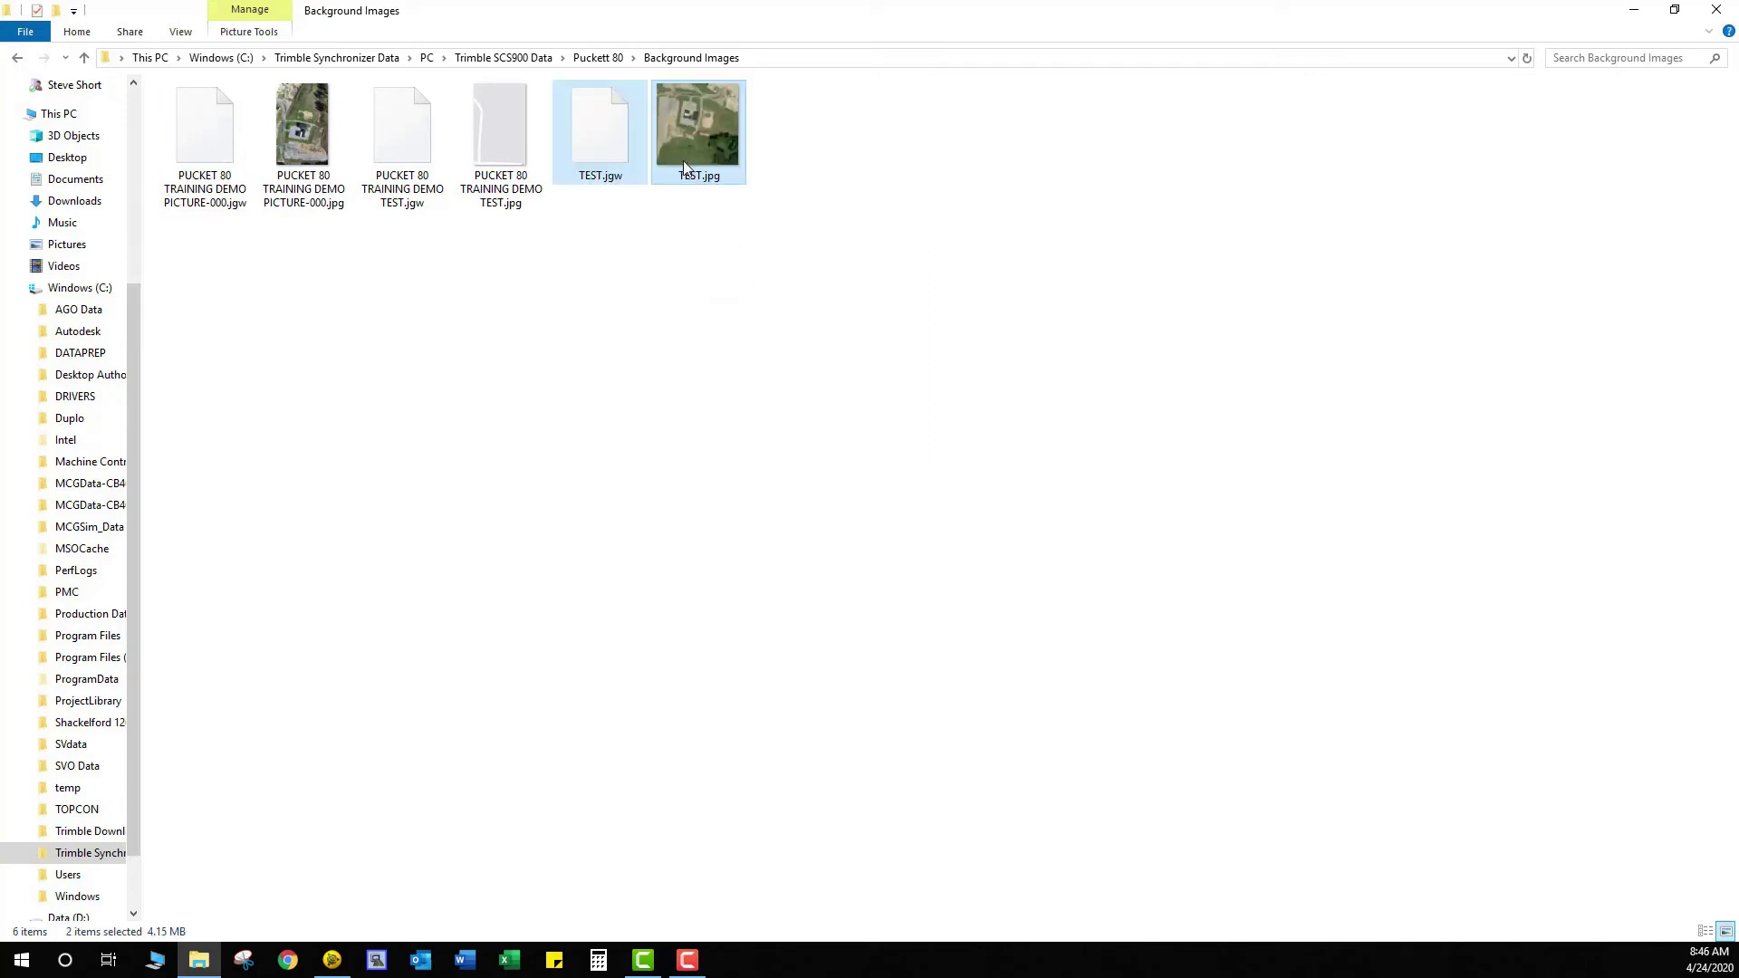
click(639, 203)
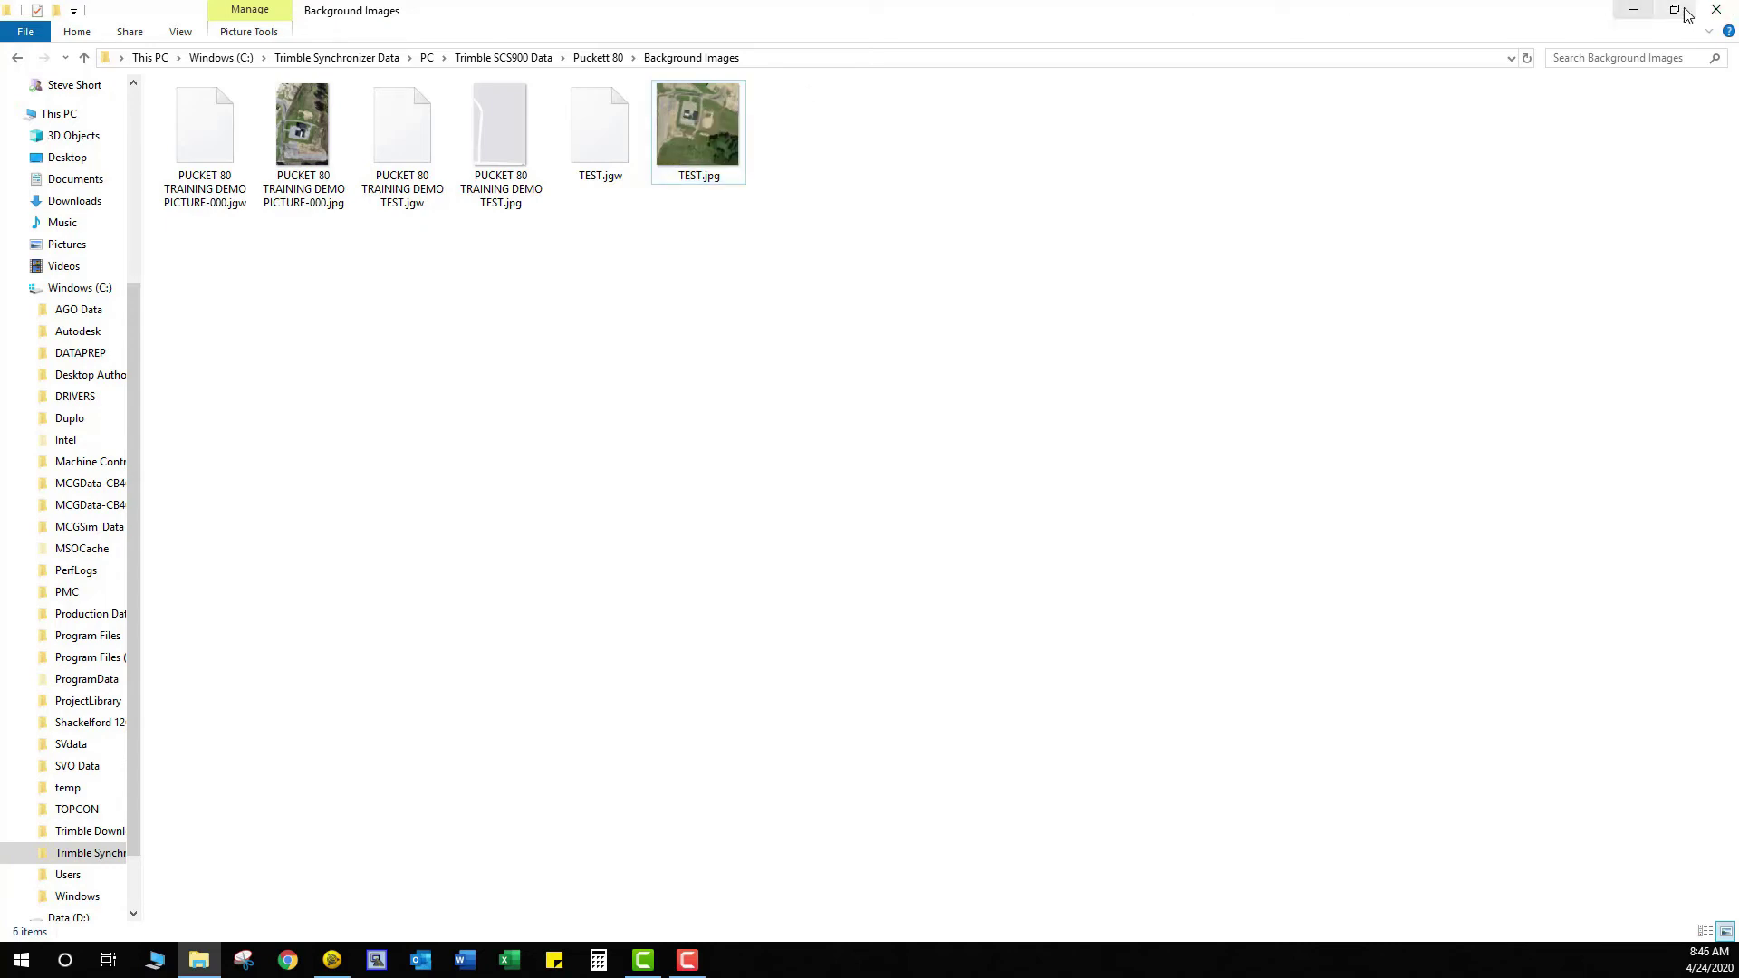
Close the Background Images window and launch Trimble Siteworks from the APPS folder
click(1717, 11)
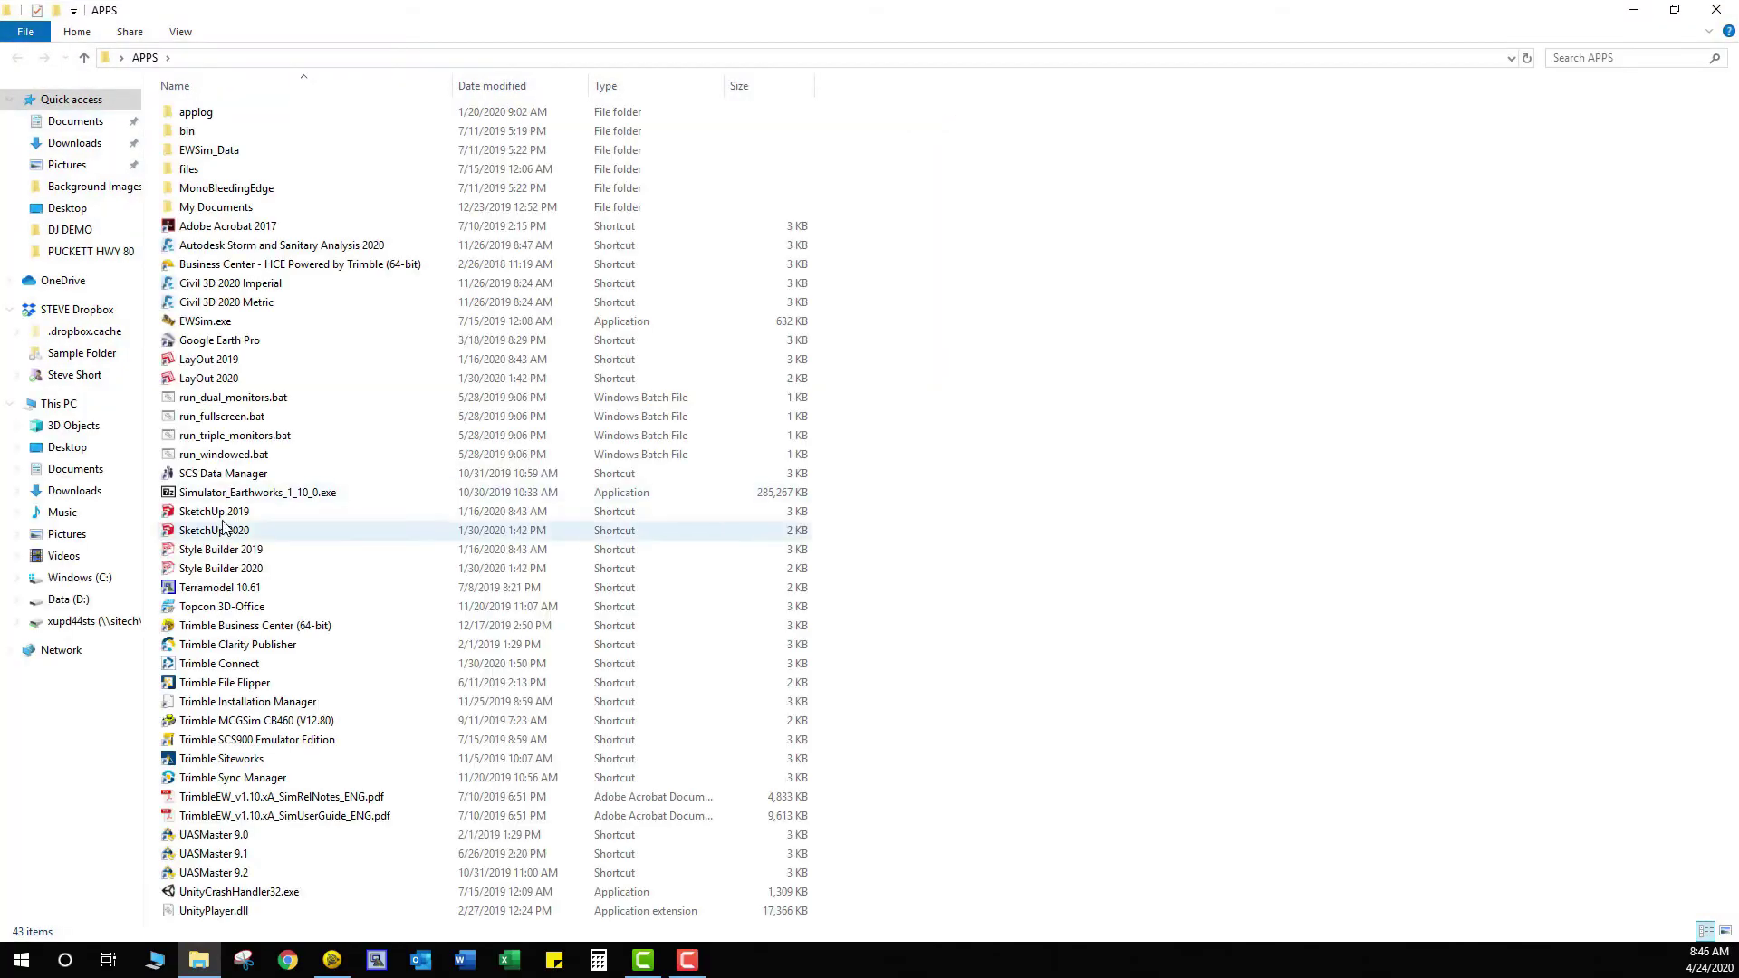
double_click(222, 761)
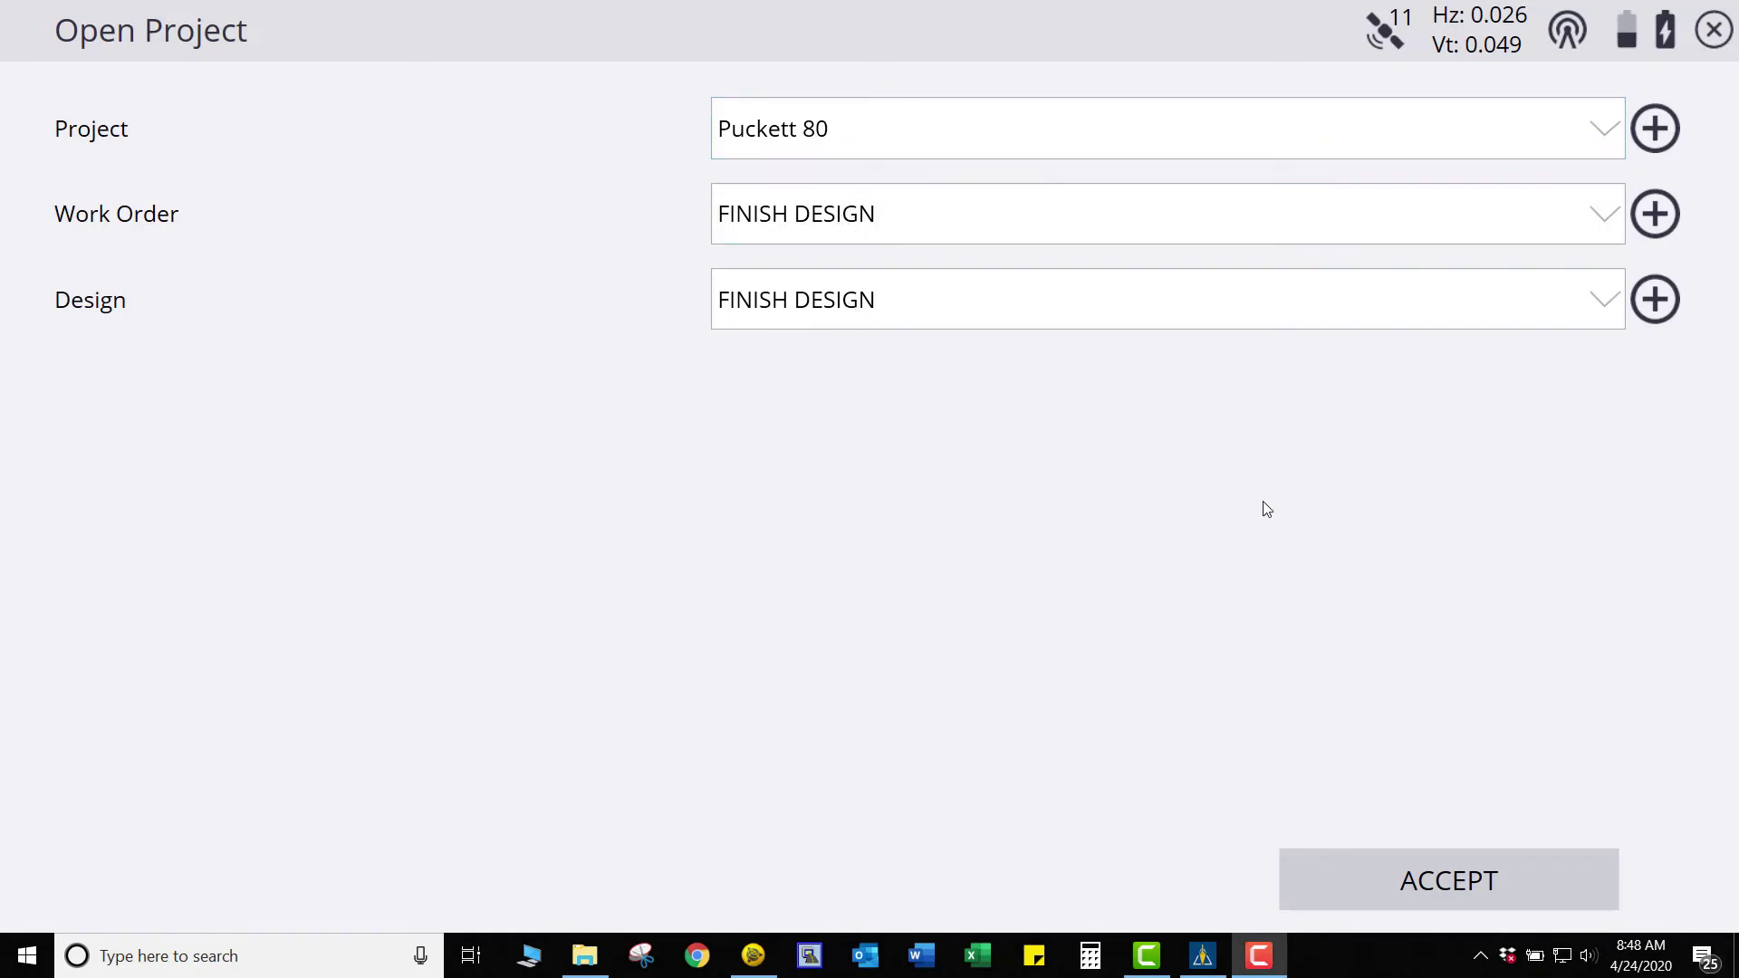
Accept the Puckett 80 / FINISH DESIGN project, dismiss the avoidance zone notice, and zoom to the site
click(1398, 882)
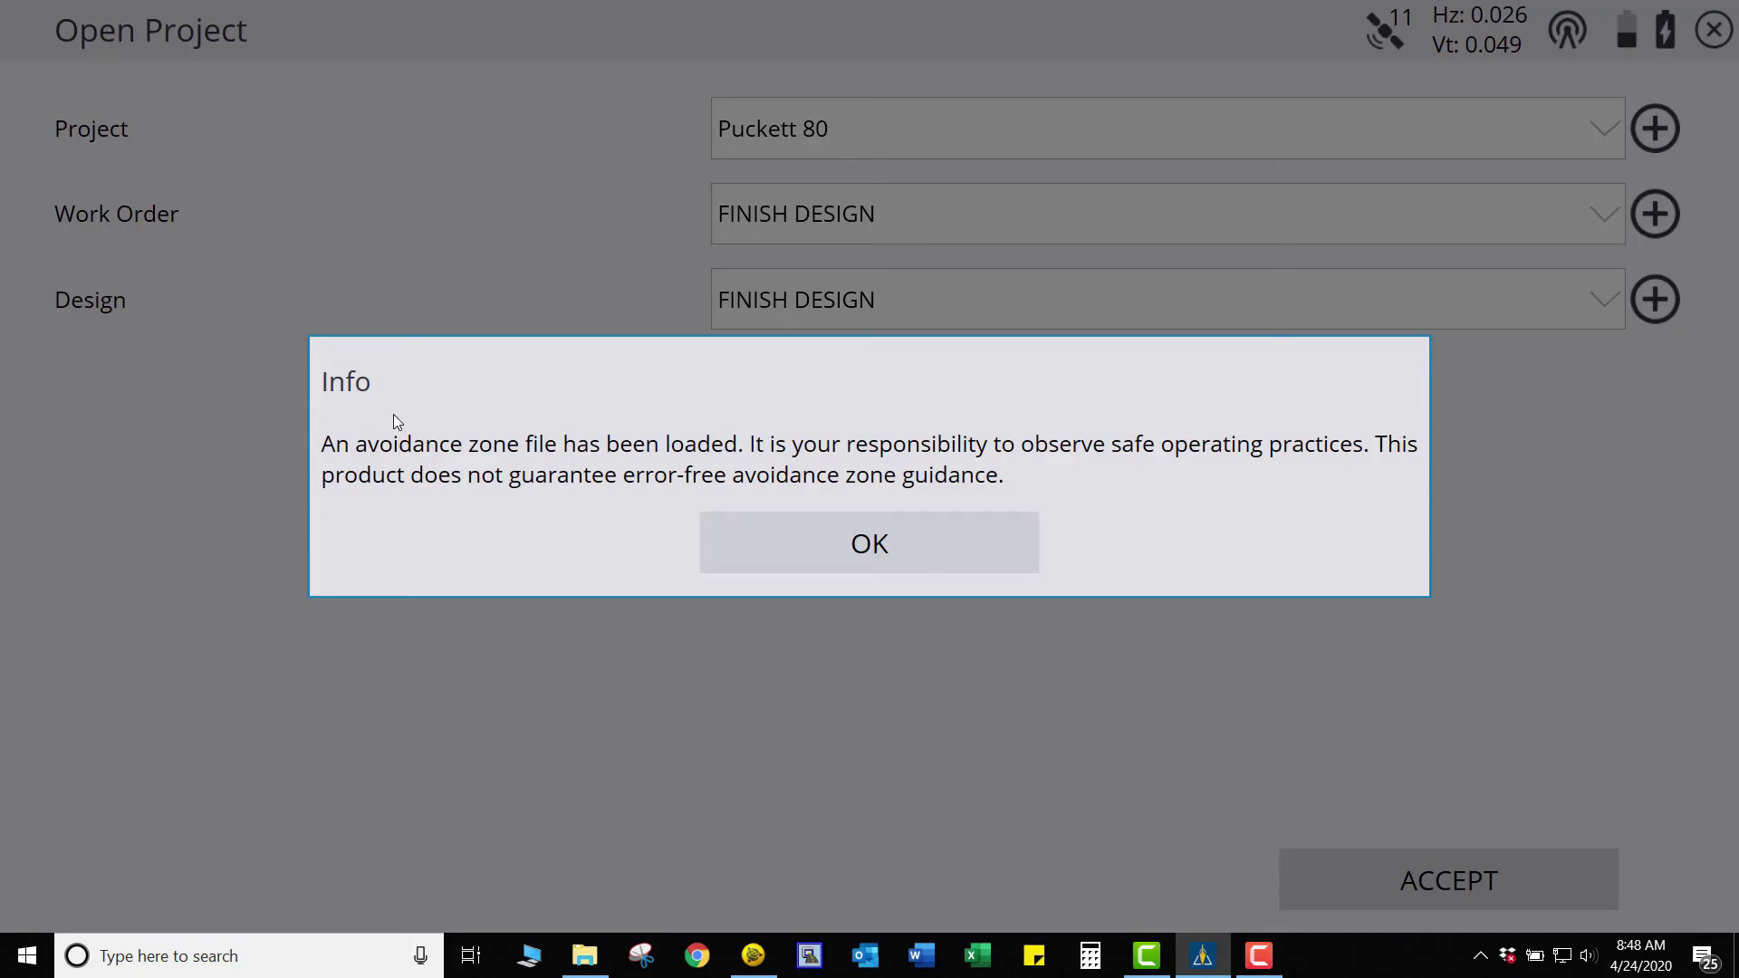
click(849, 517)
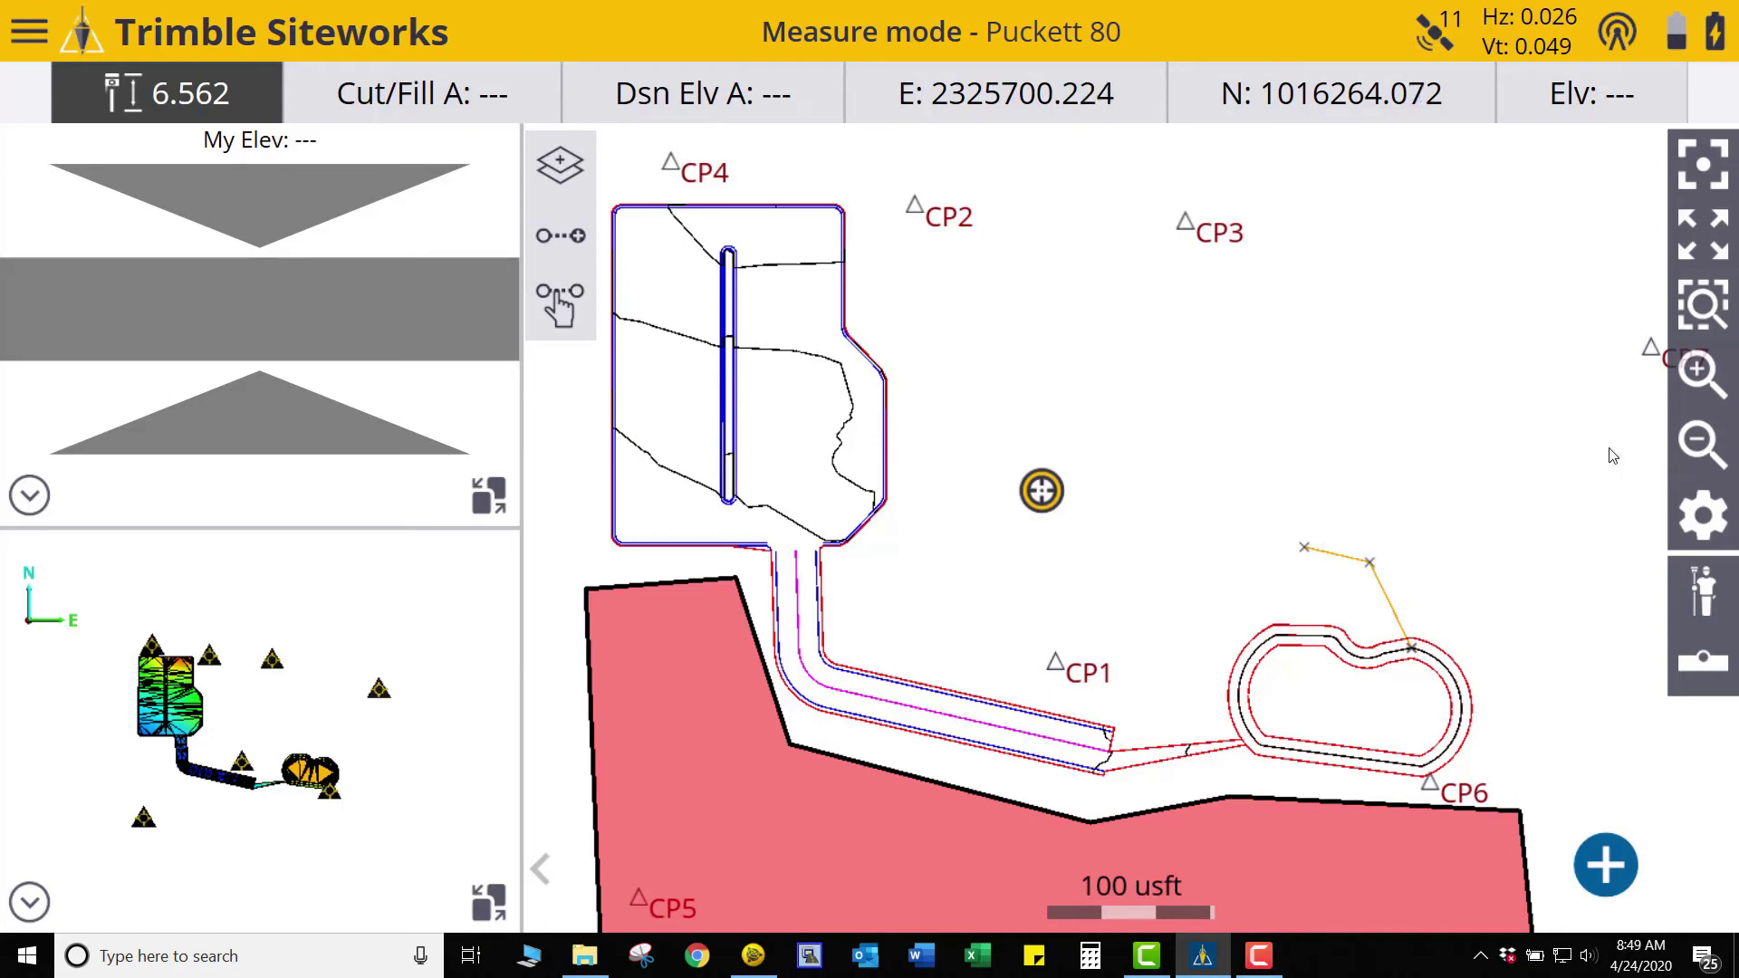
click(1709, 447)
click(1710, 448)
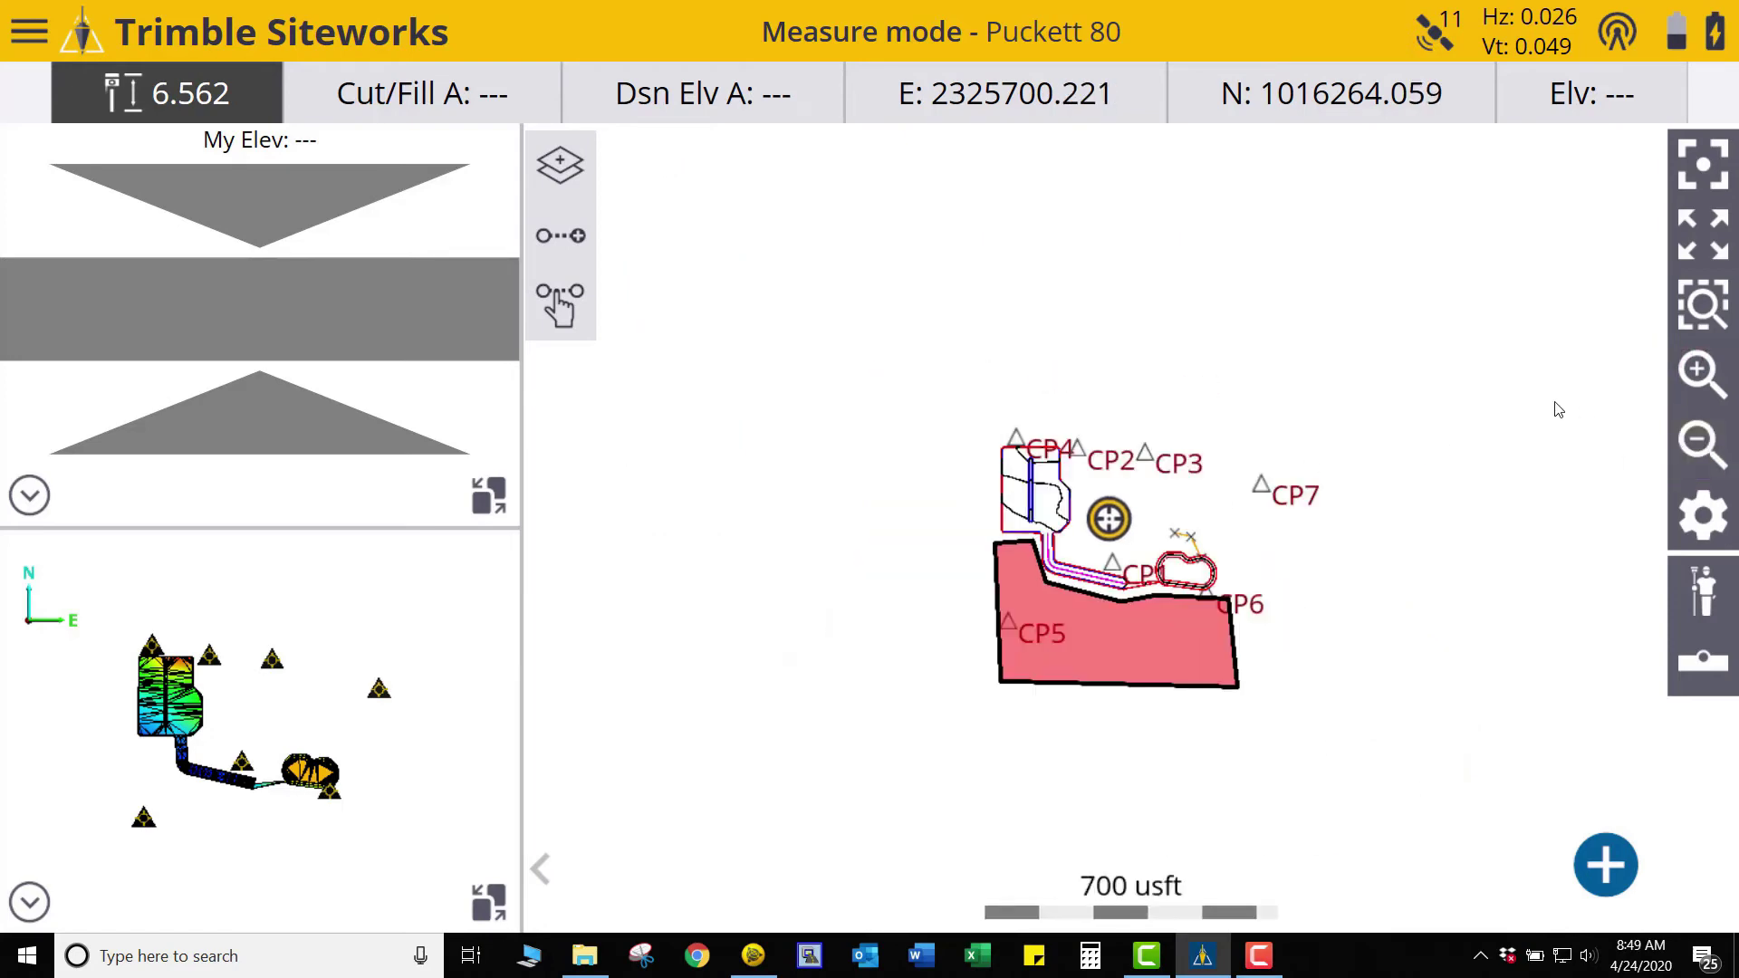
click(1704, 371)
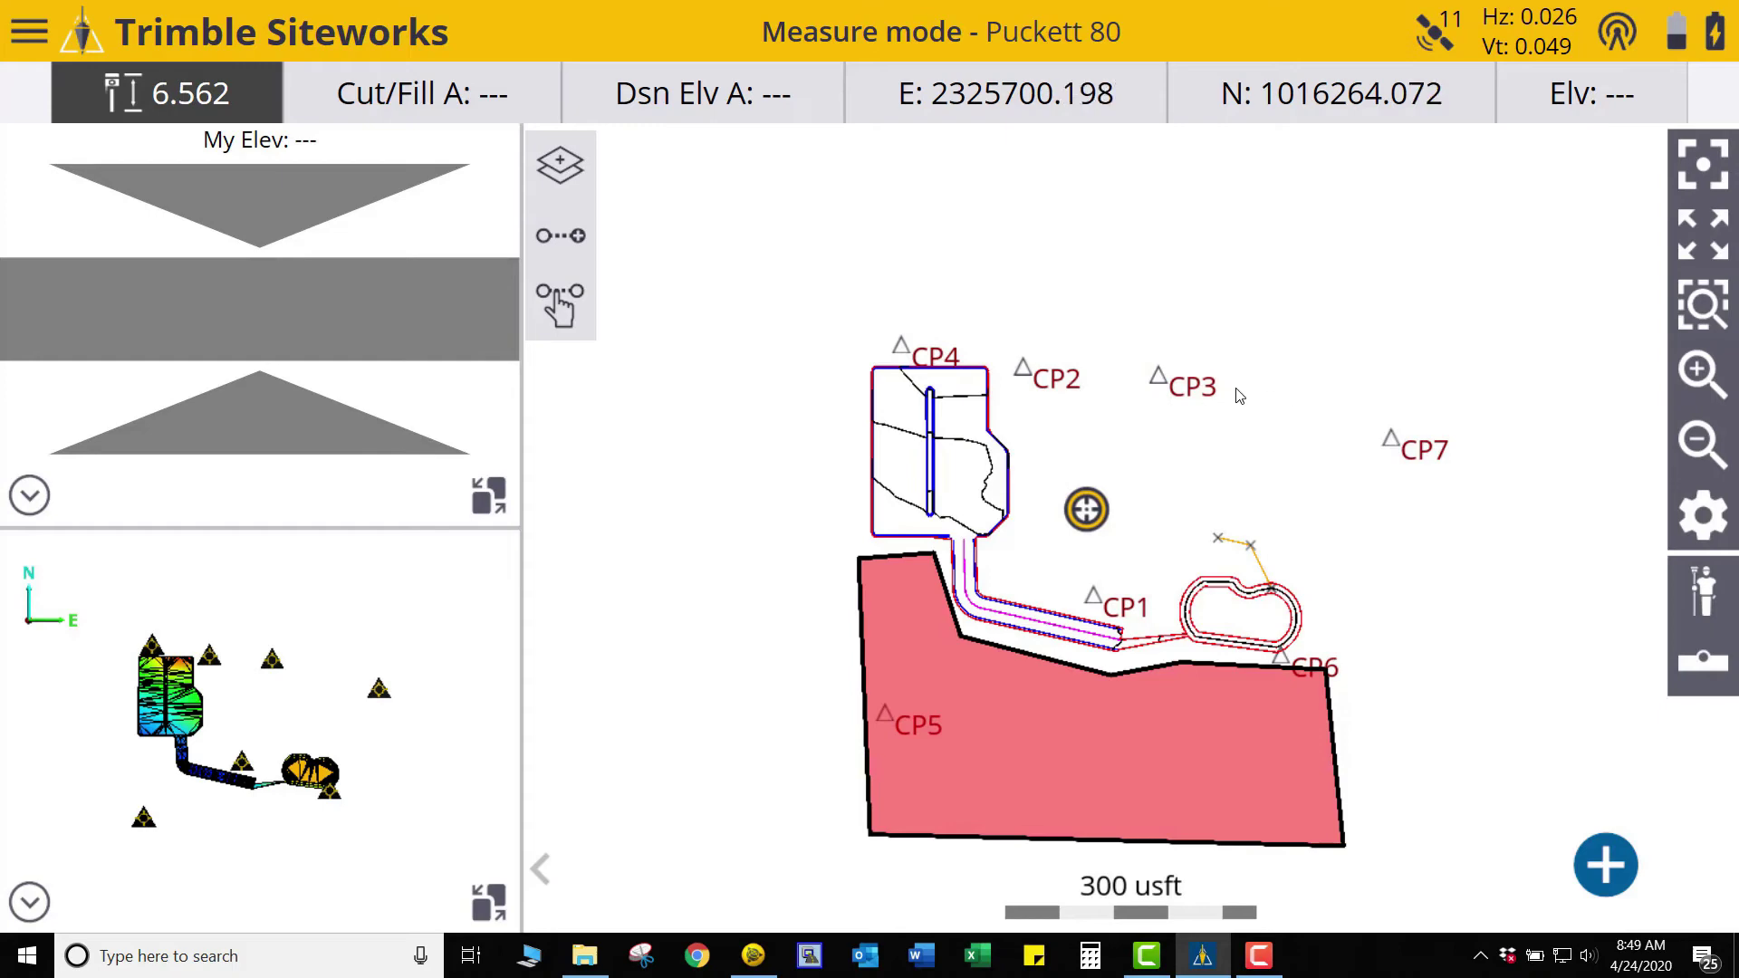
In the map display Images settings, enable Display background image with TEST.jpg and apply
click(1703, 516)
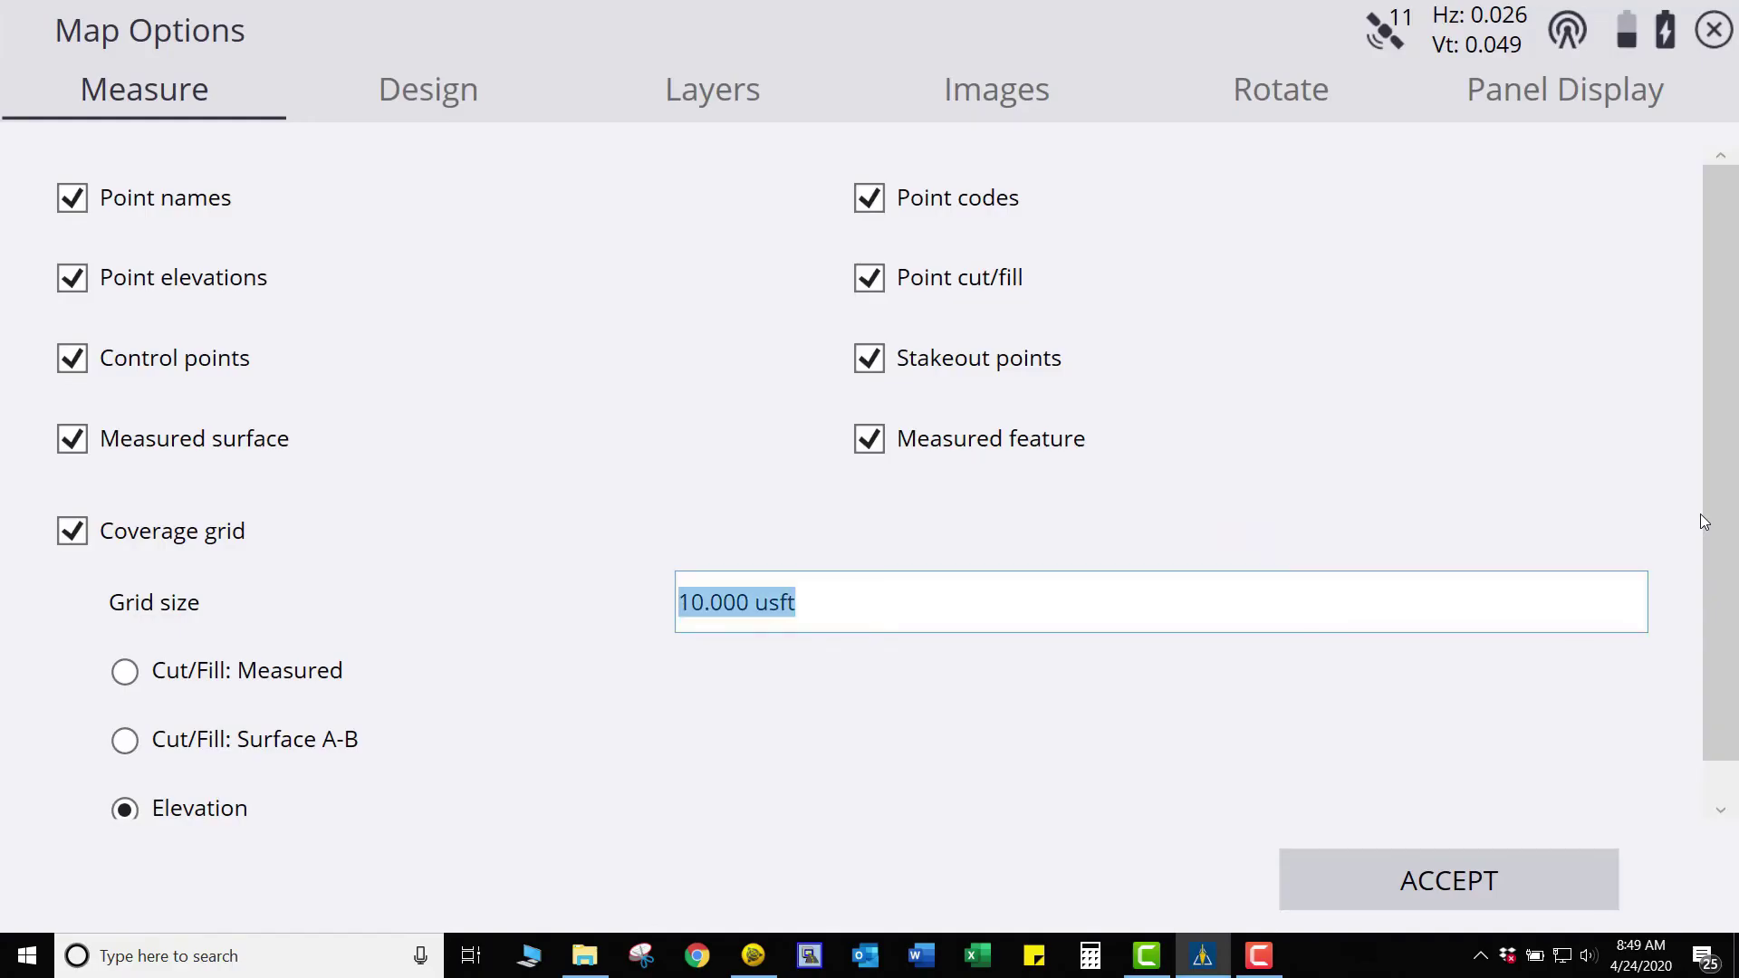
click(1030, 106)
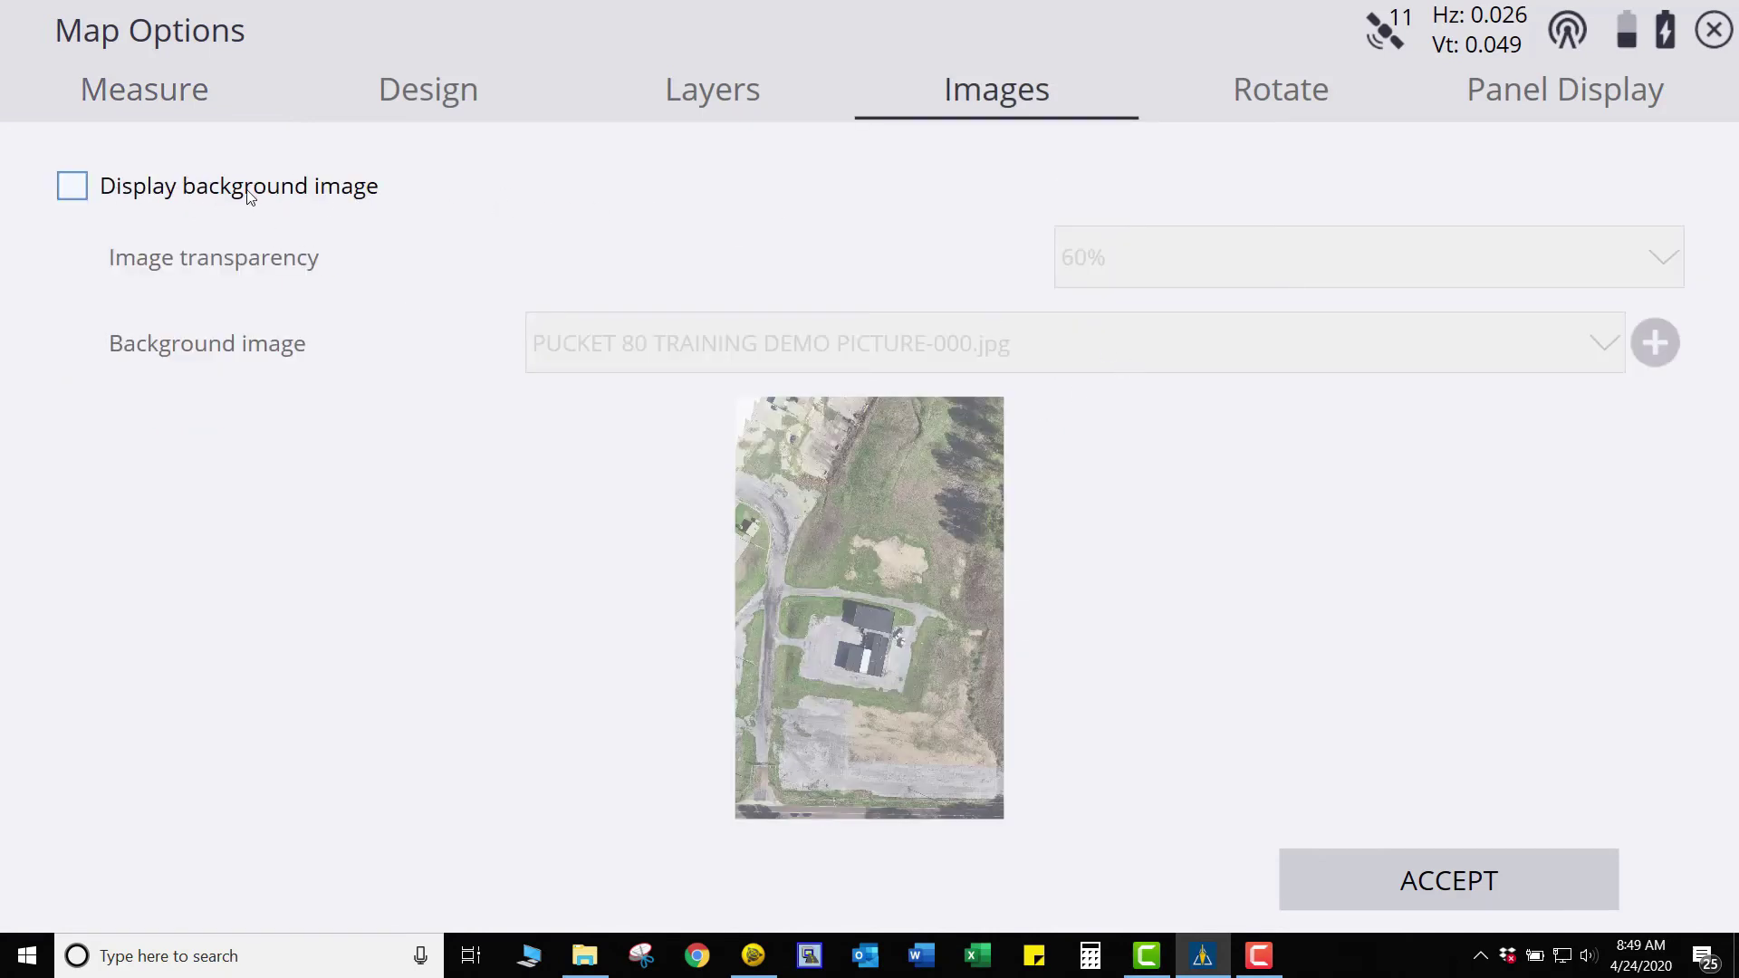
click(82, 187)
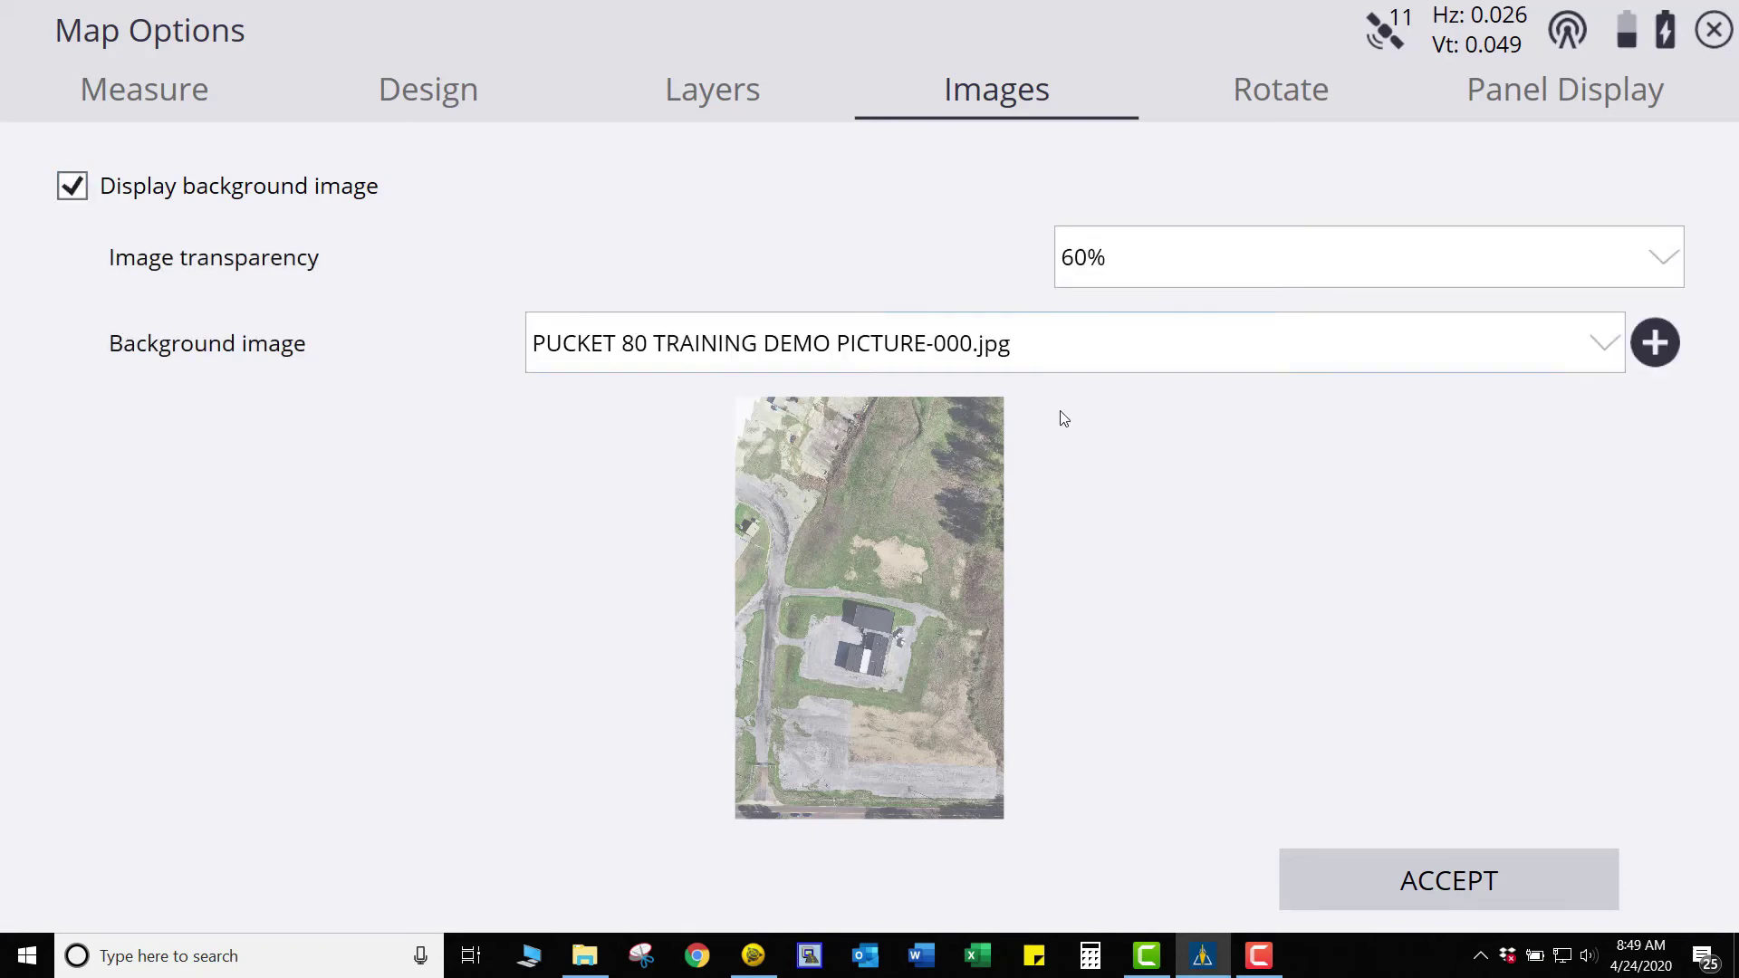
click(1600, 352)
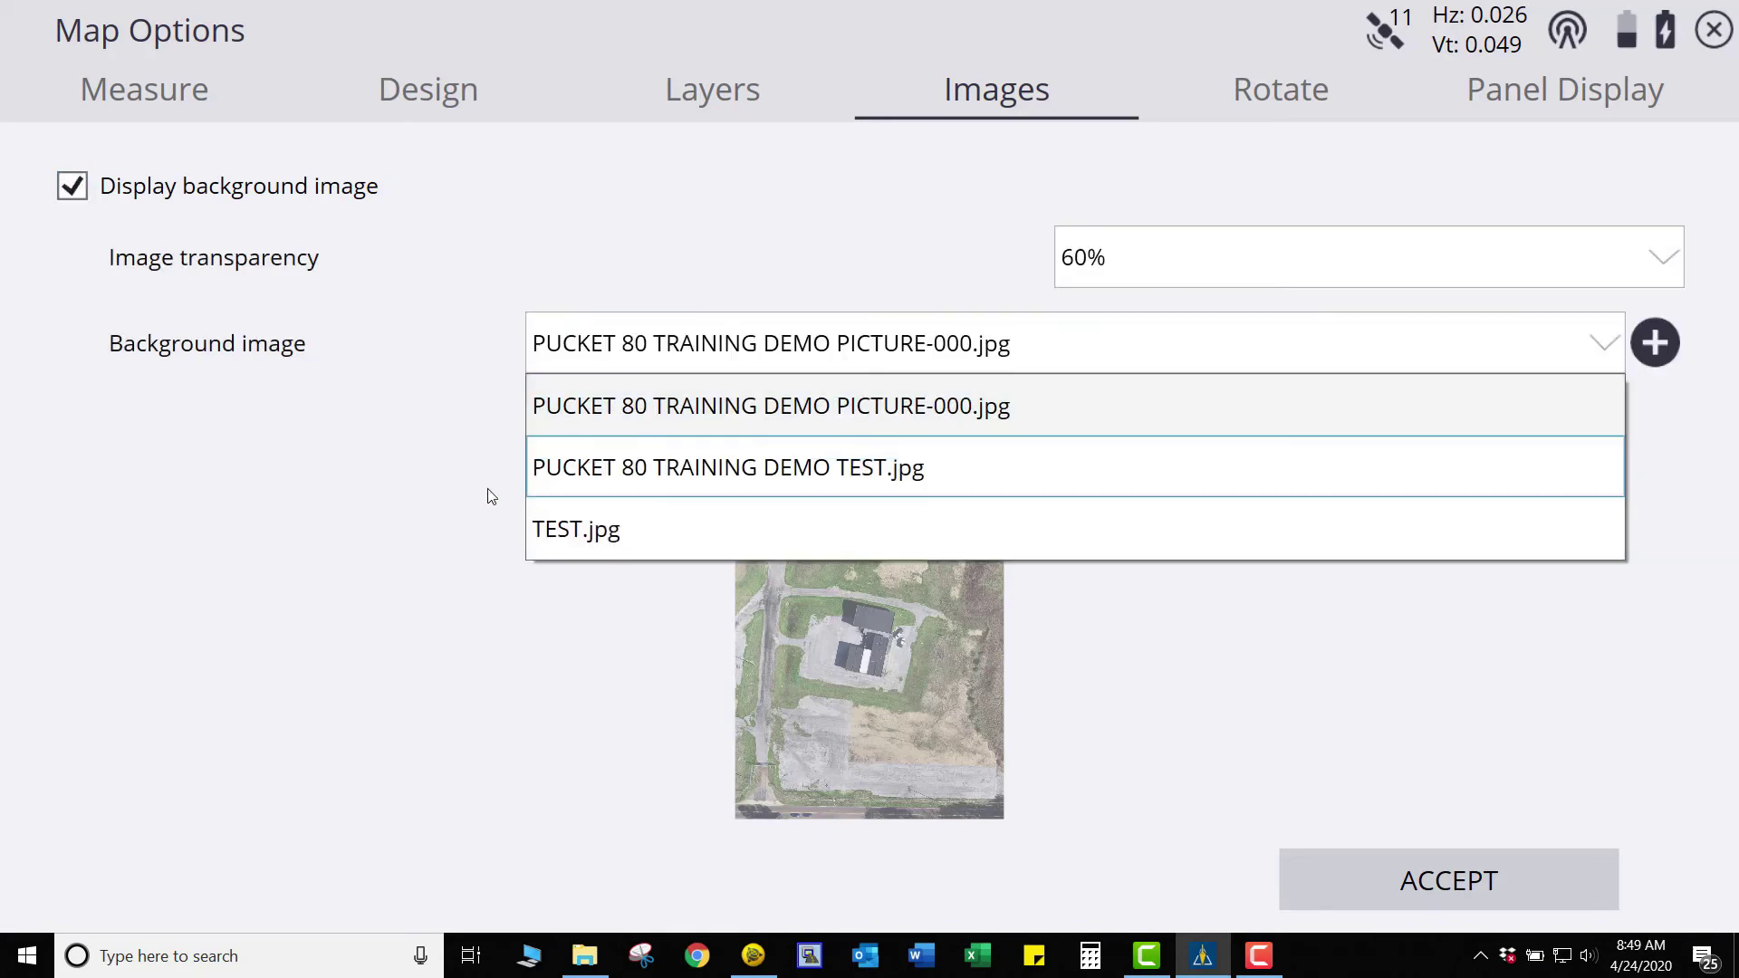
click(598, 539)
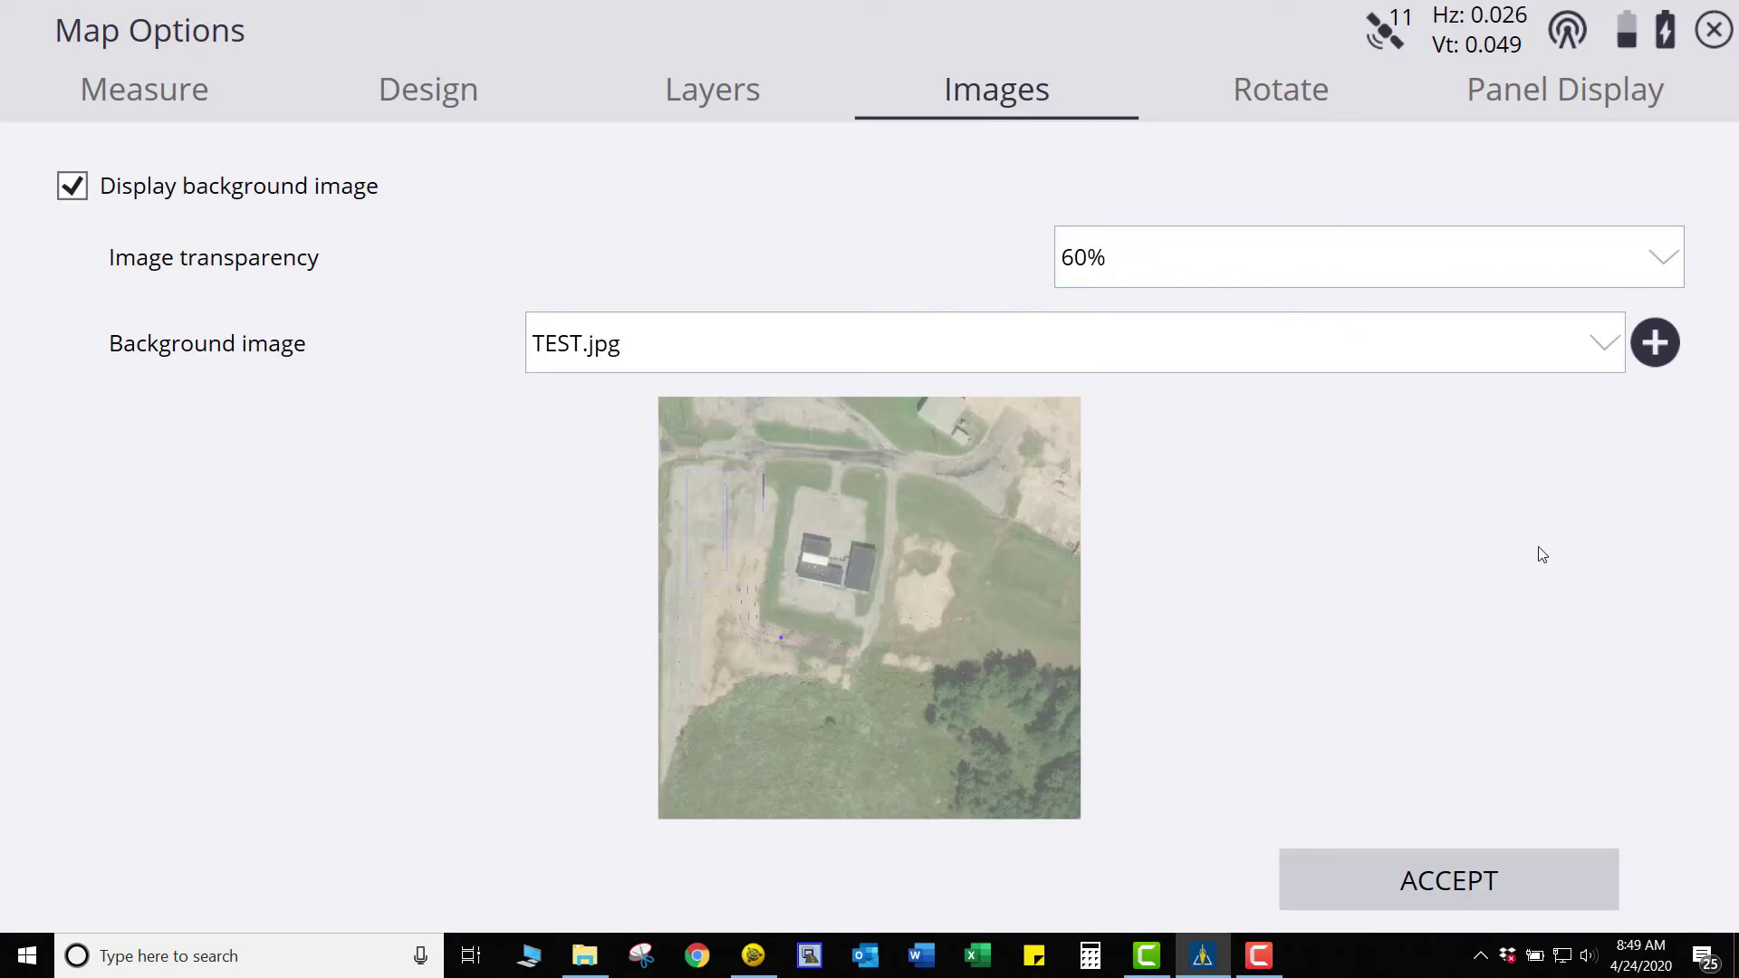
click(1425, 883)
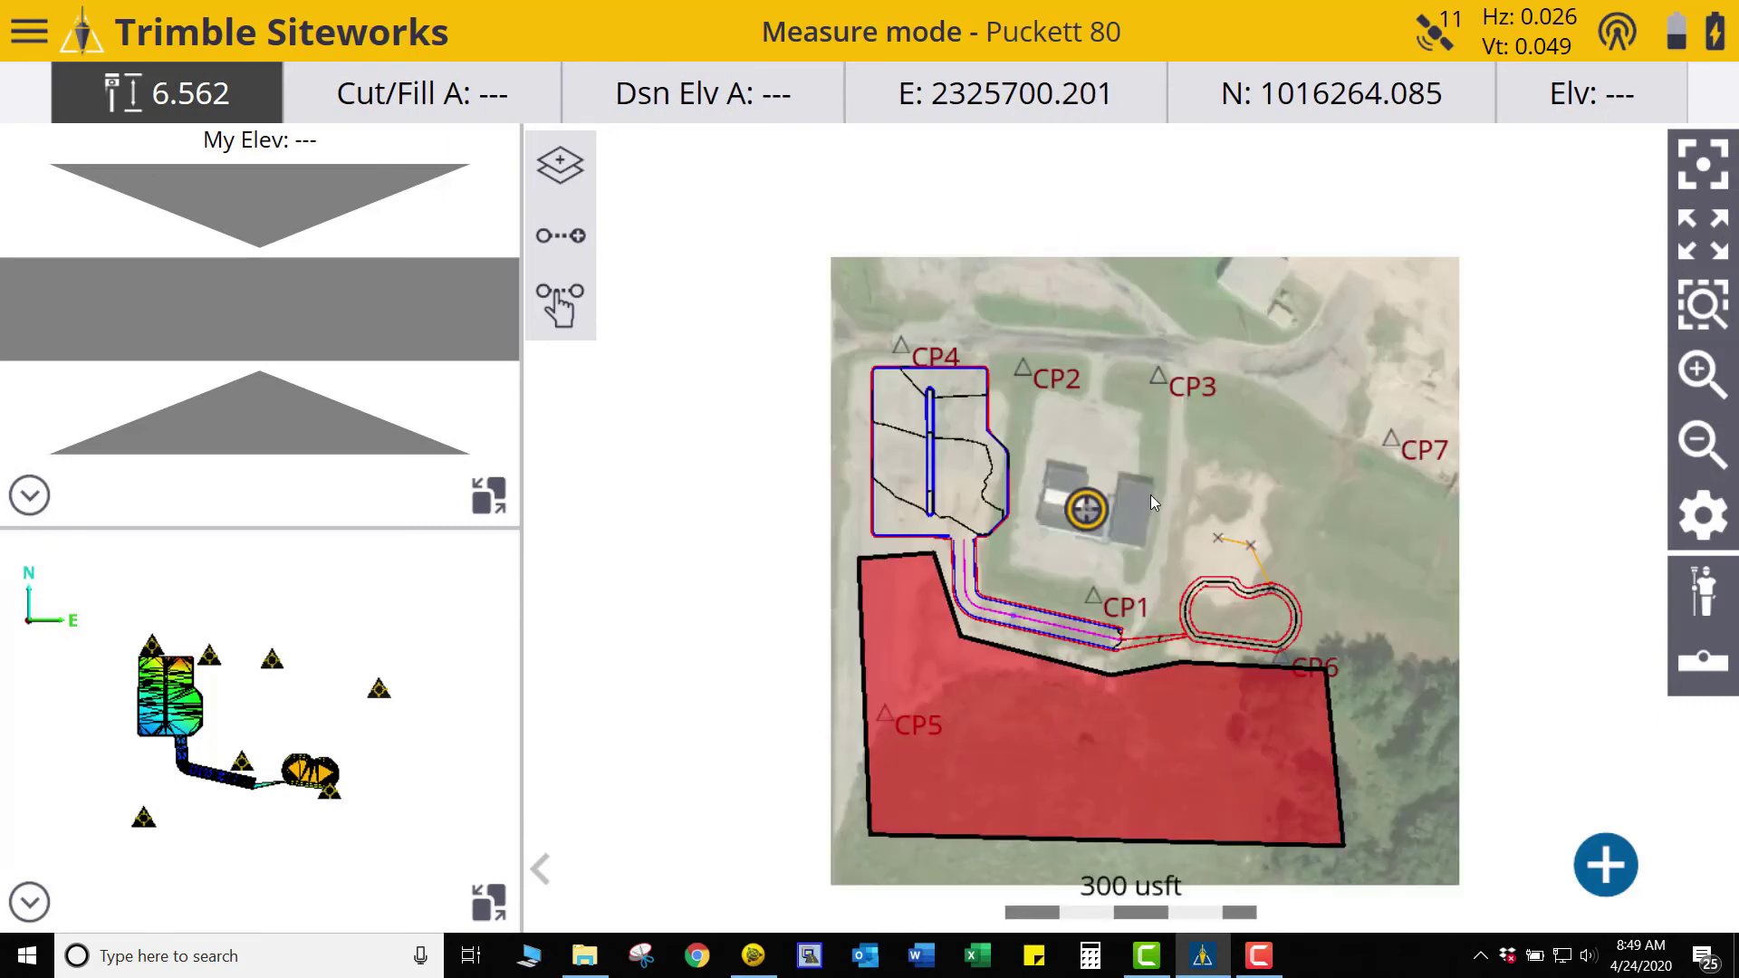
Zoom in and pan to the building design area over the TEST.jpg photo, then reopen map settings
click(1703, 372)
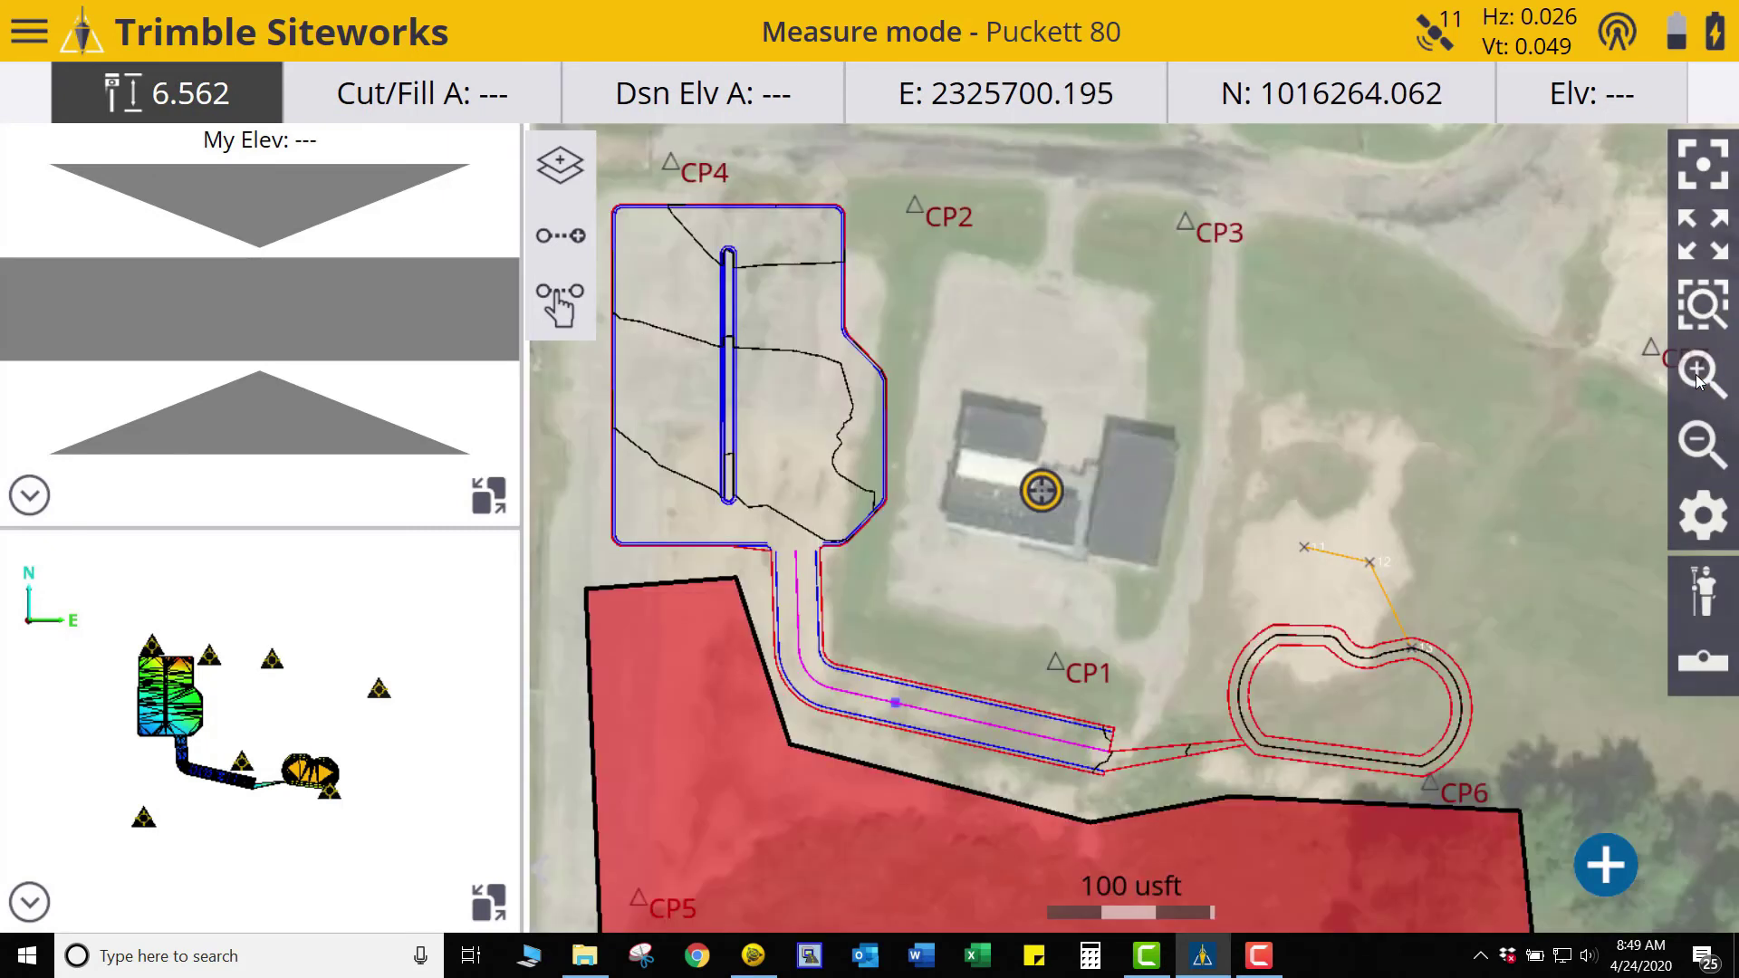
mouse_move(1215, 632)
mouse_down()
mouse_move(1221, 306)
mouse_move(1223, 609)
mouse_up()
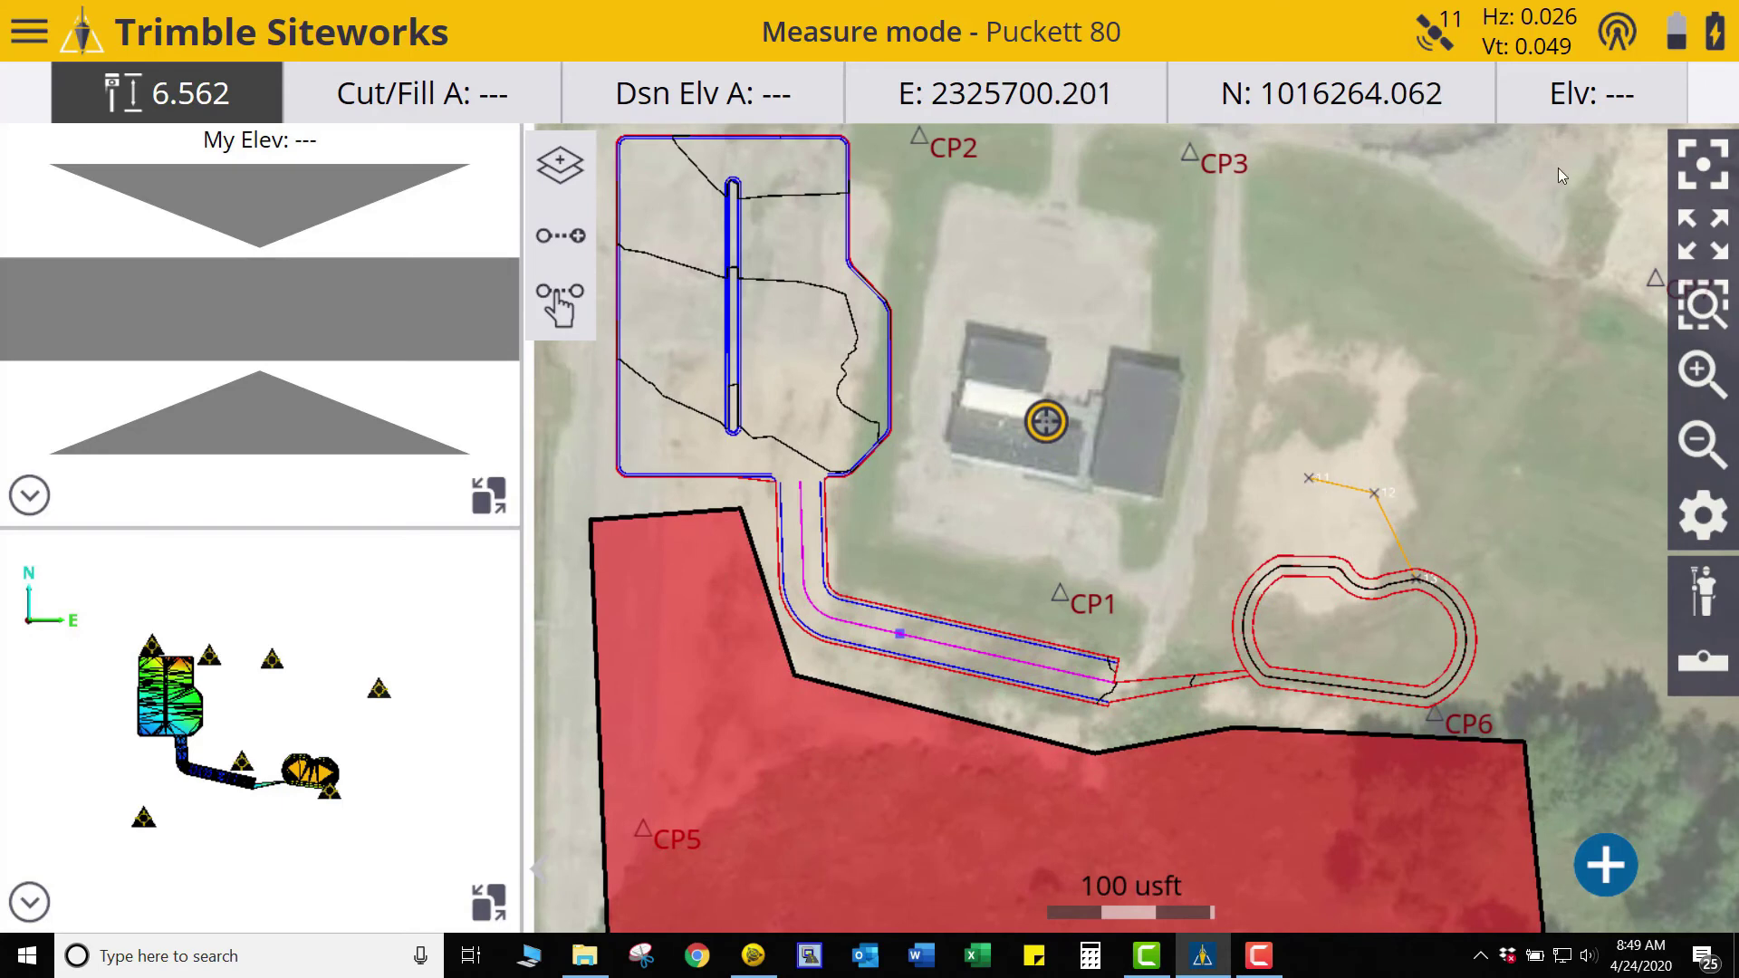
click(1703, 517)
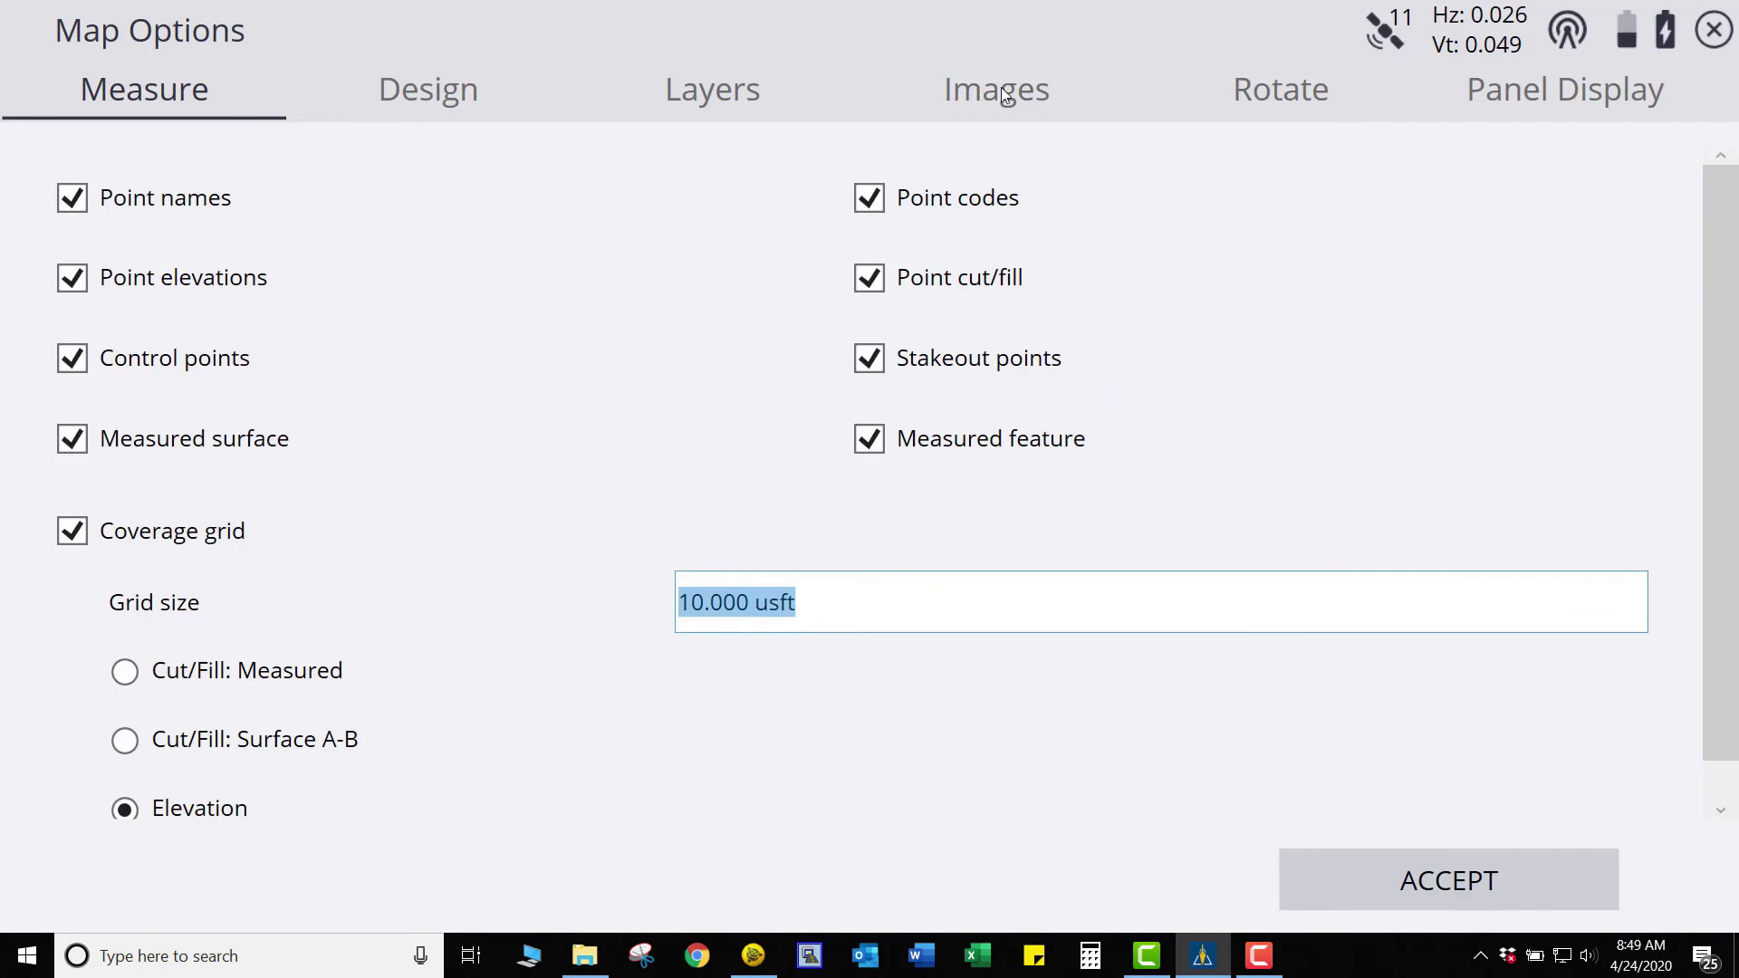
Set the TEST.jpg background image transparency to 90% on the Images tab and accept
click(964, 94)
click(1638, 263)
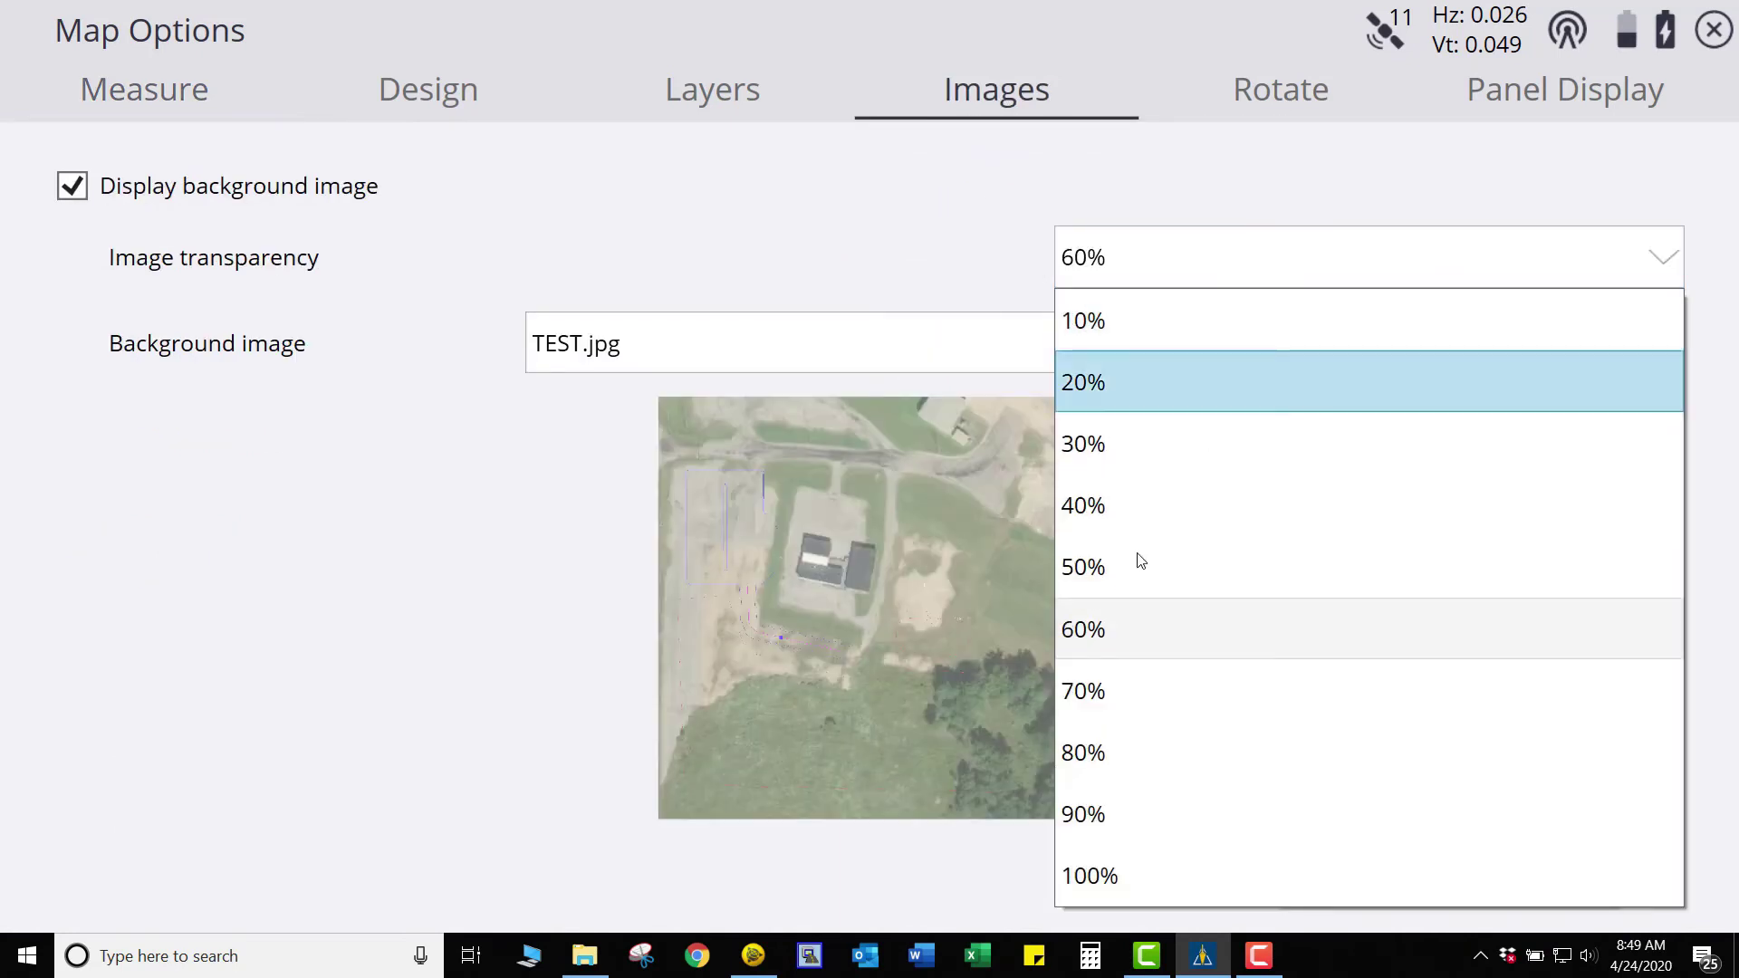
click(1115, 816)
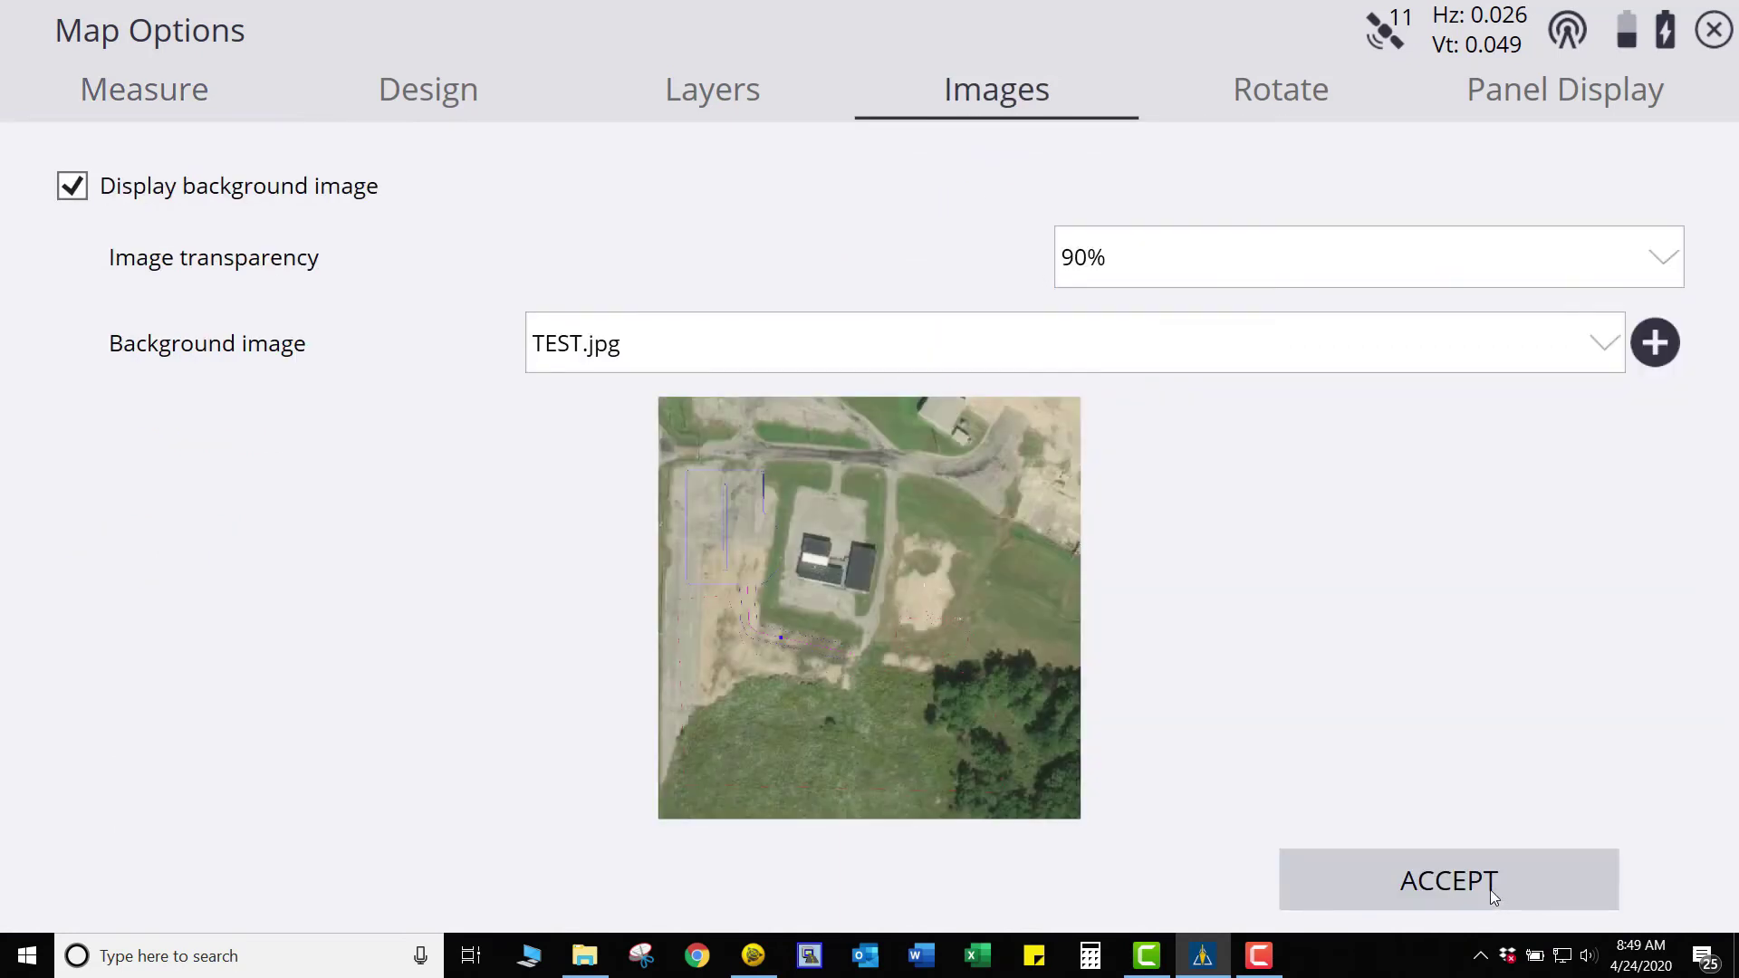
click(1491, 890)
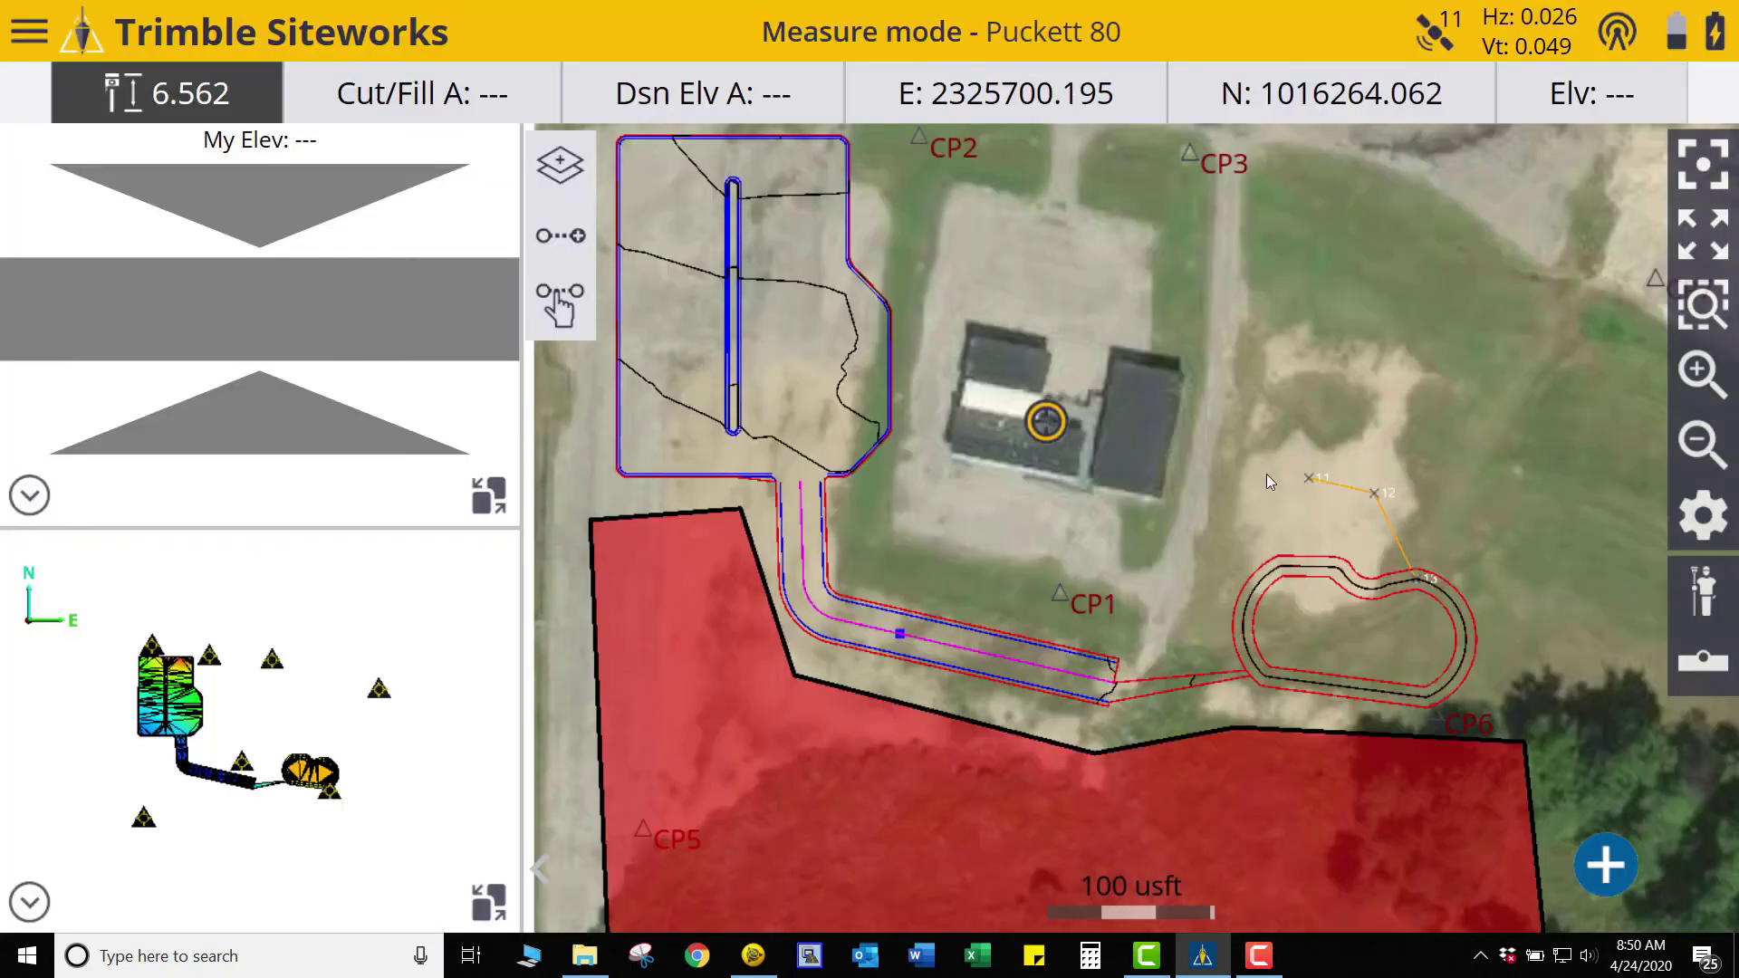
Pan to bring CP4 into view and zoom out to the 300 usft scale showing the whole site
drag(1267, 474, 1366, 474)
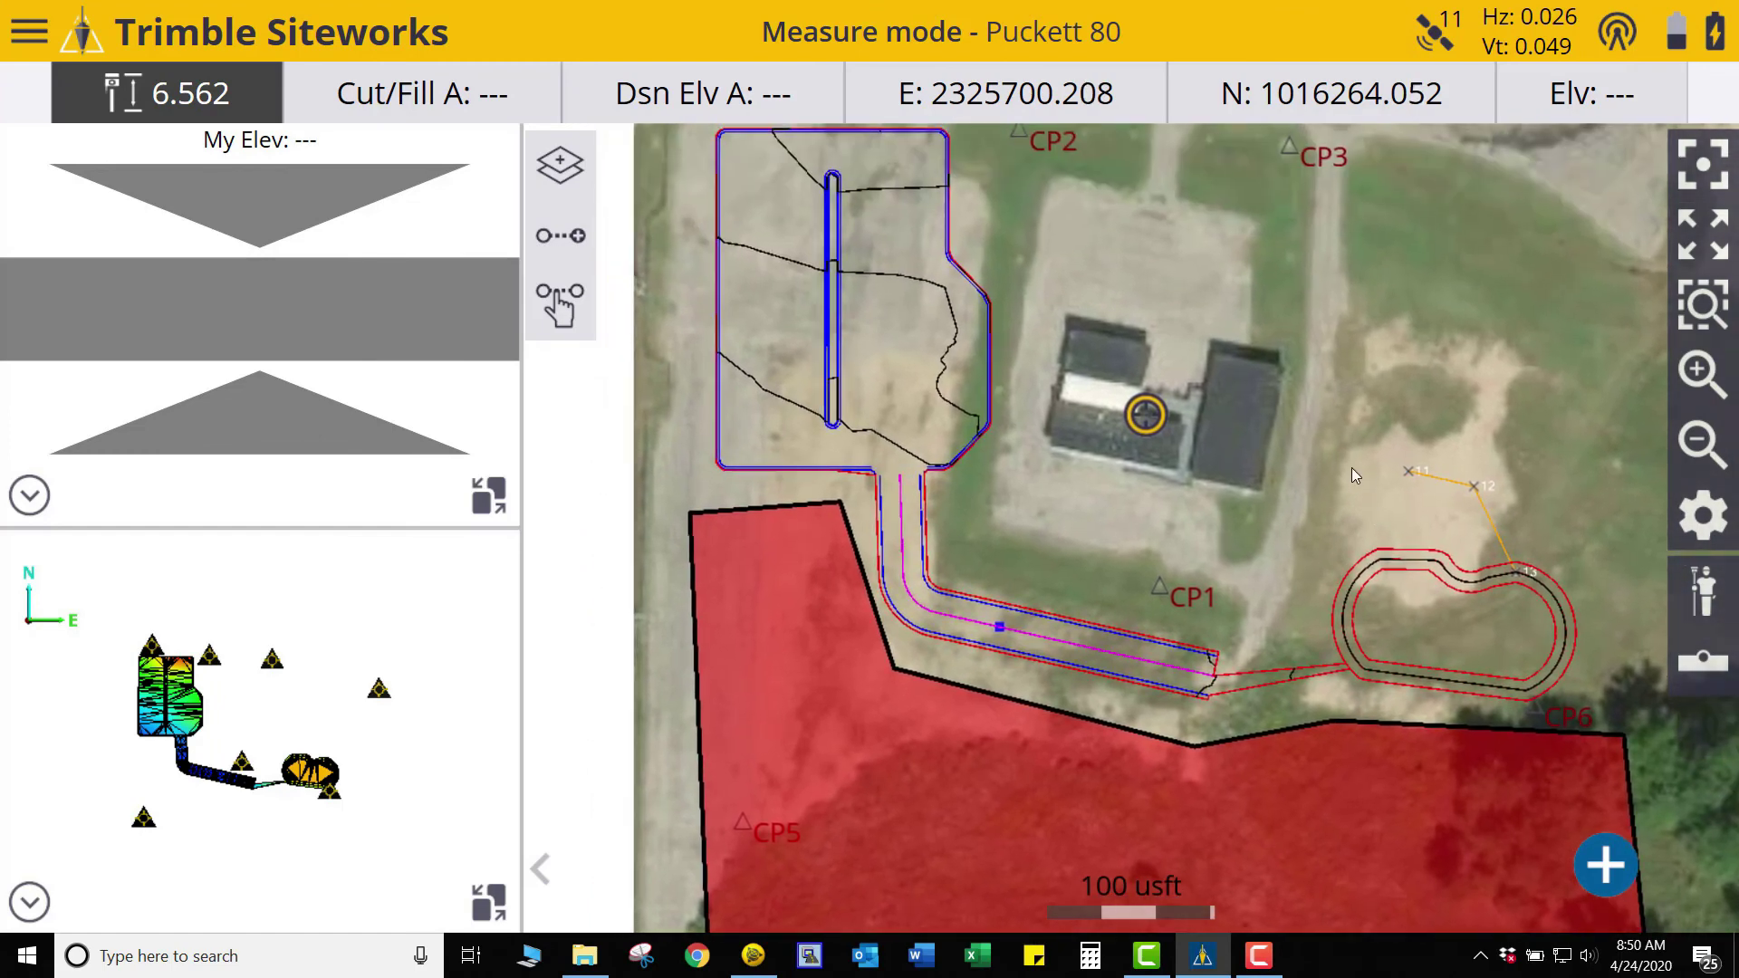
drag(1041, 232, 1036, 308)
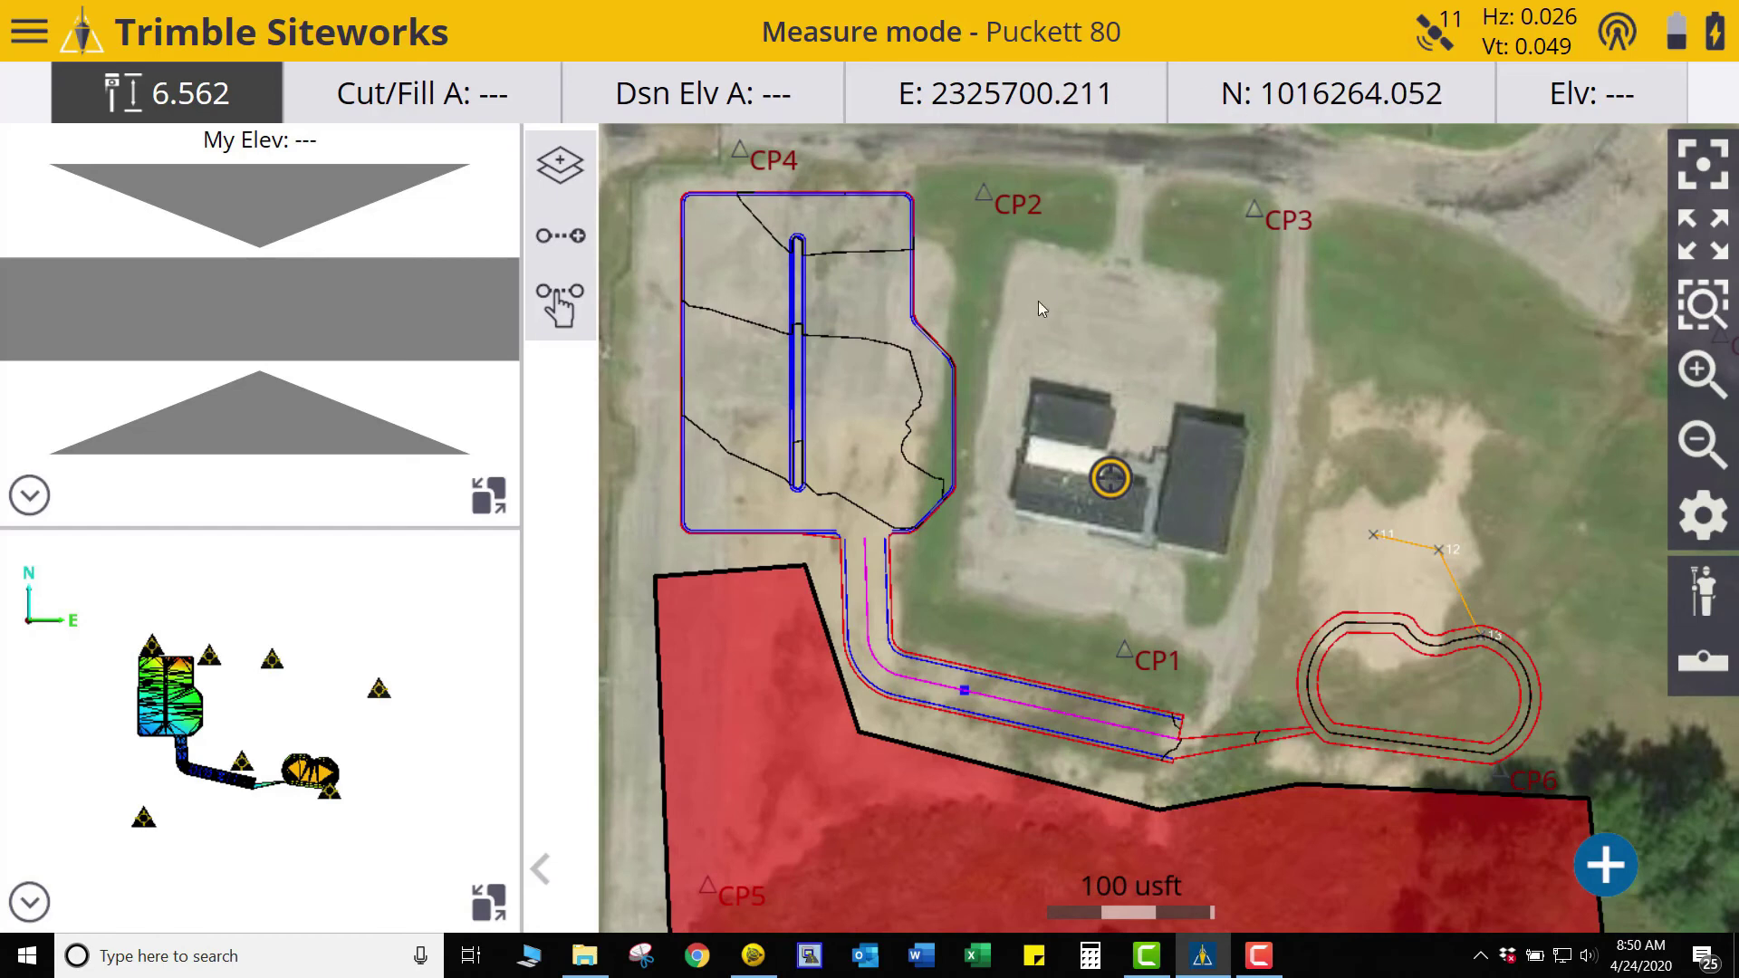
drag(1190, 286, 1154, 341)
click(1703, 443)
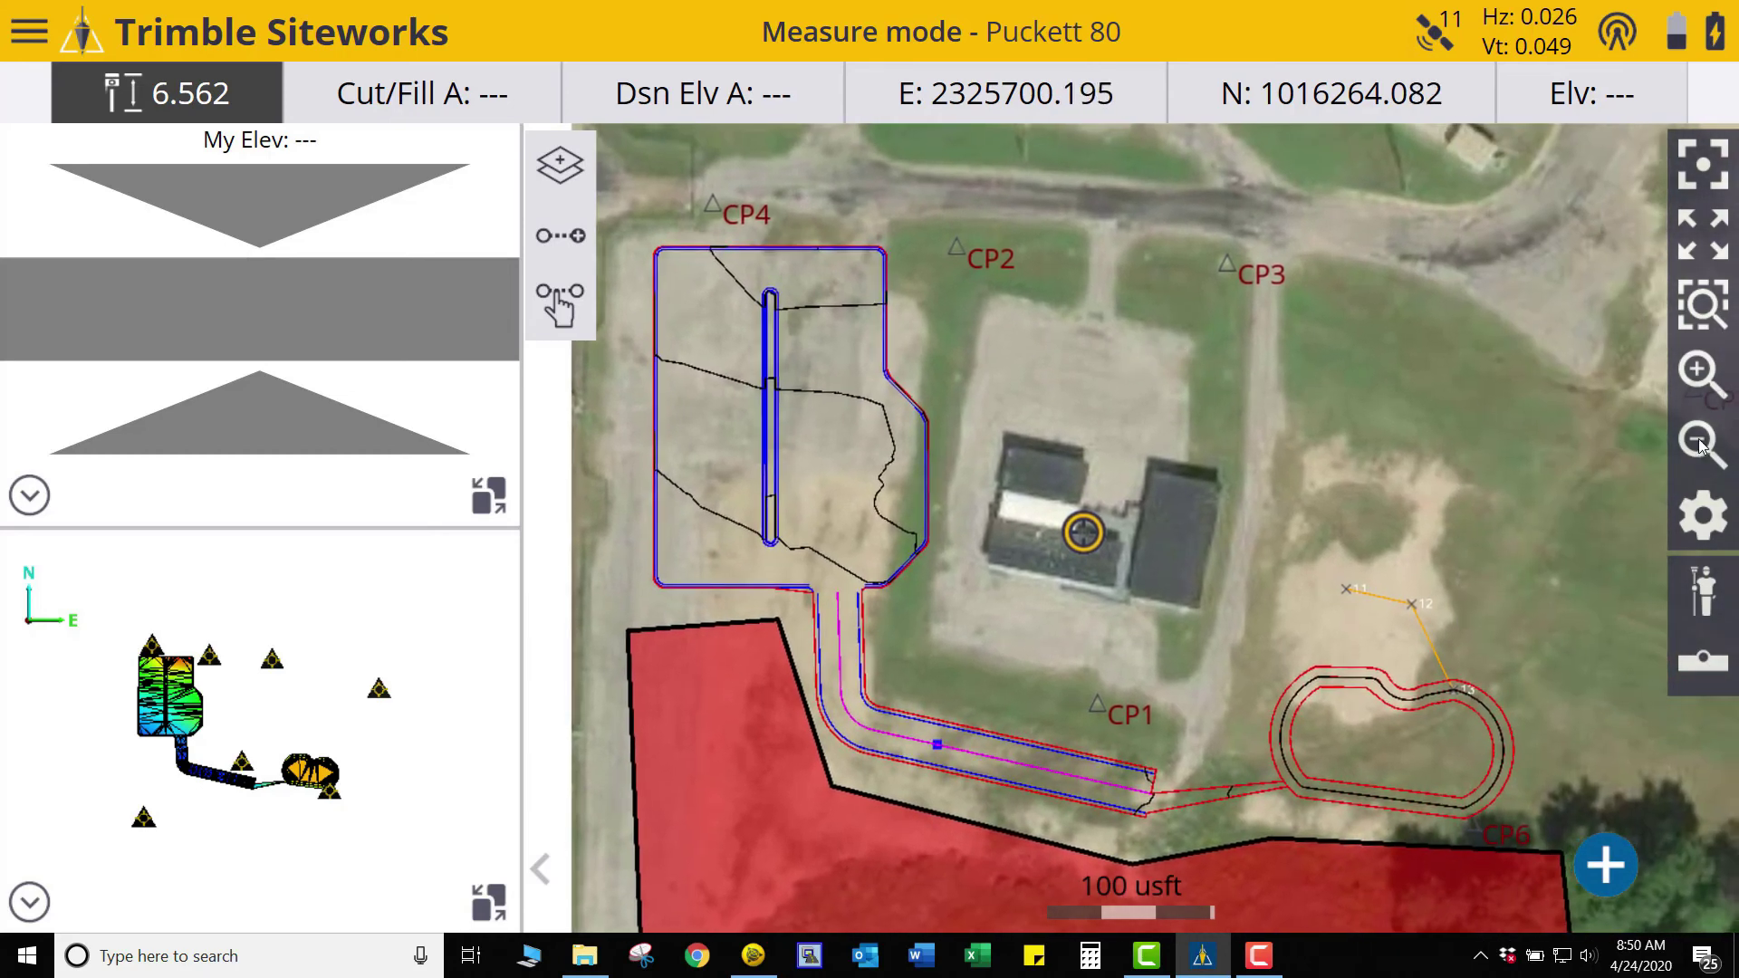